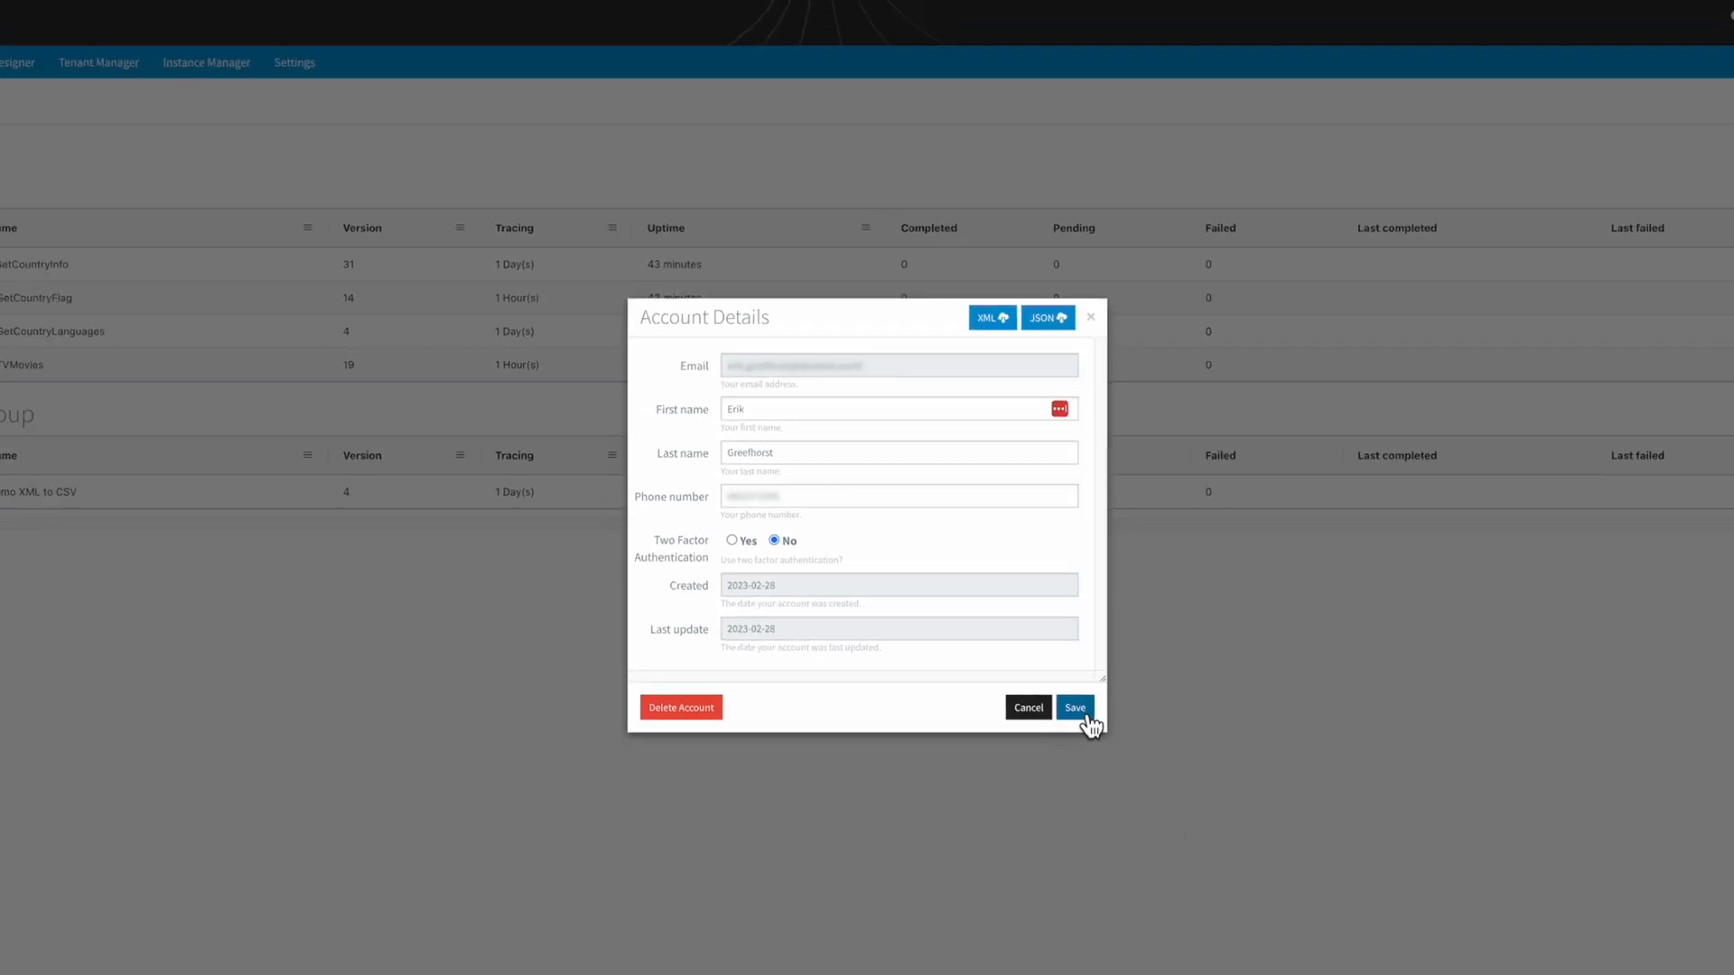
Save the account details, view the Dovetail Academy help site, and return to the flow overview.
click(1044, 689)
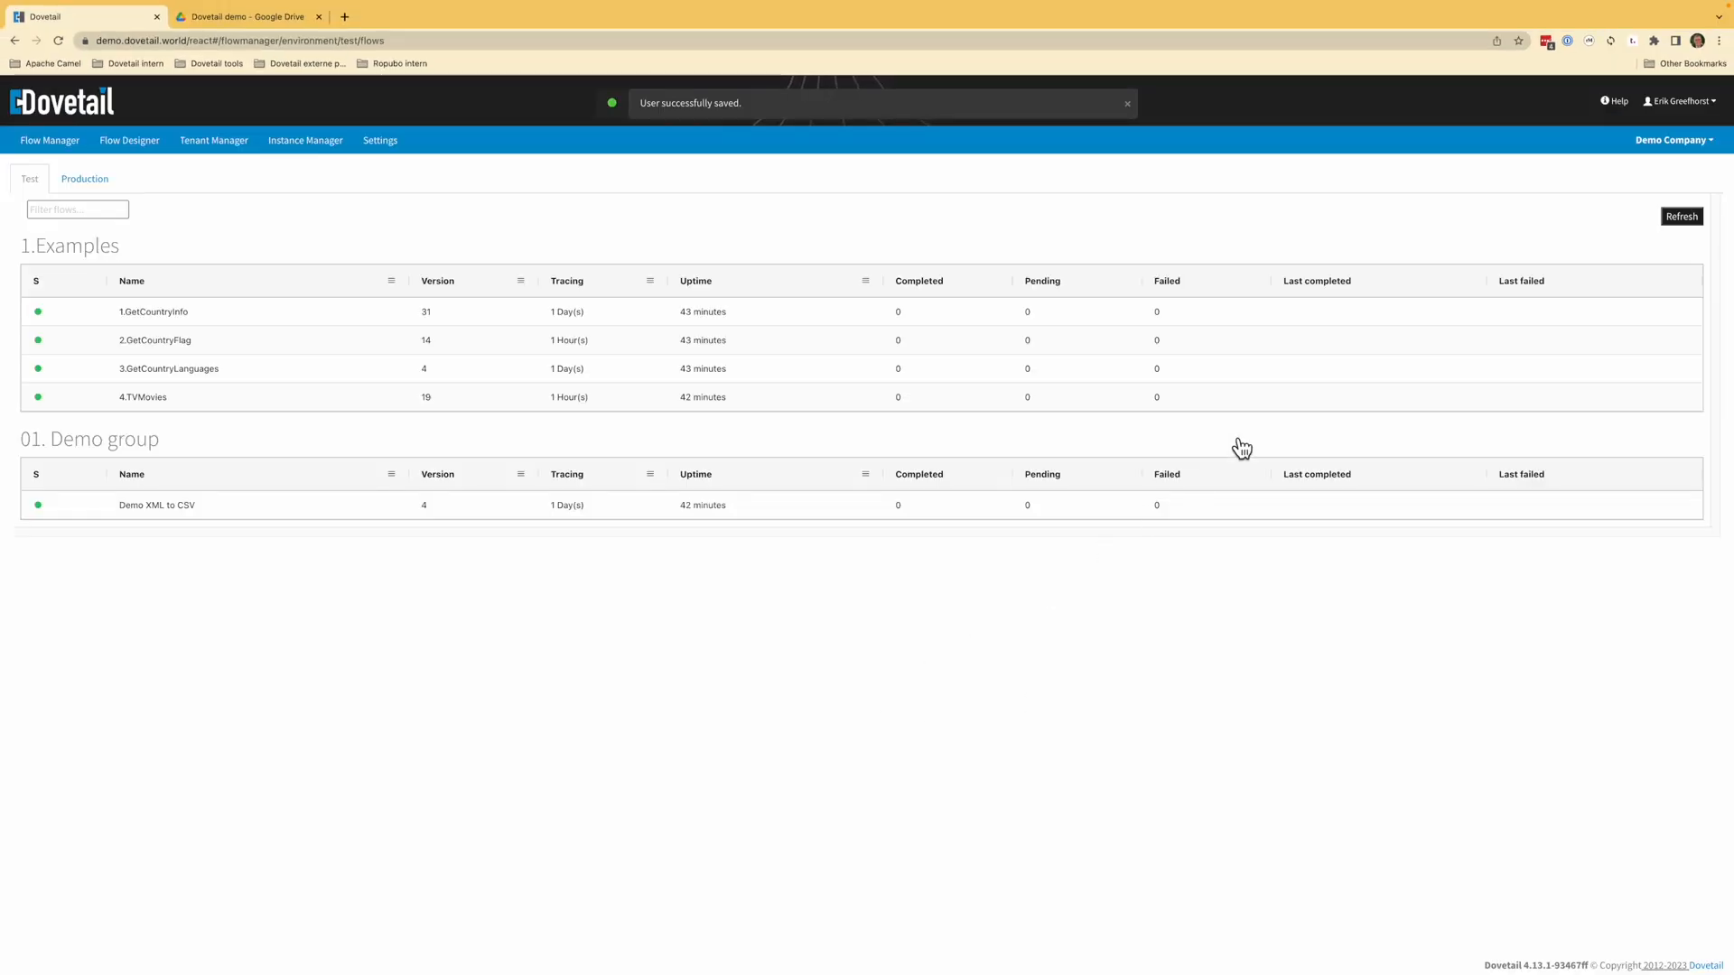
click(1615, 101)
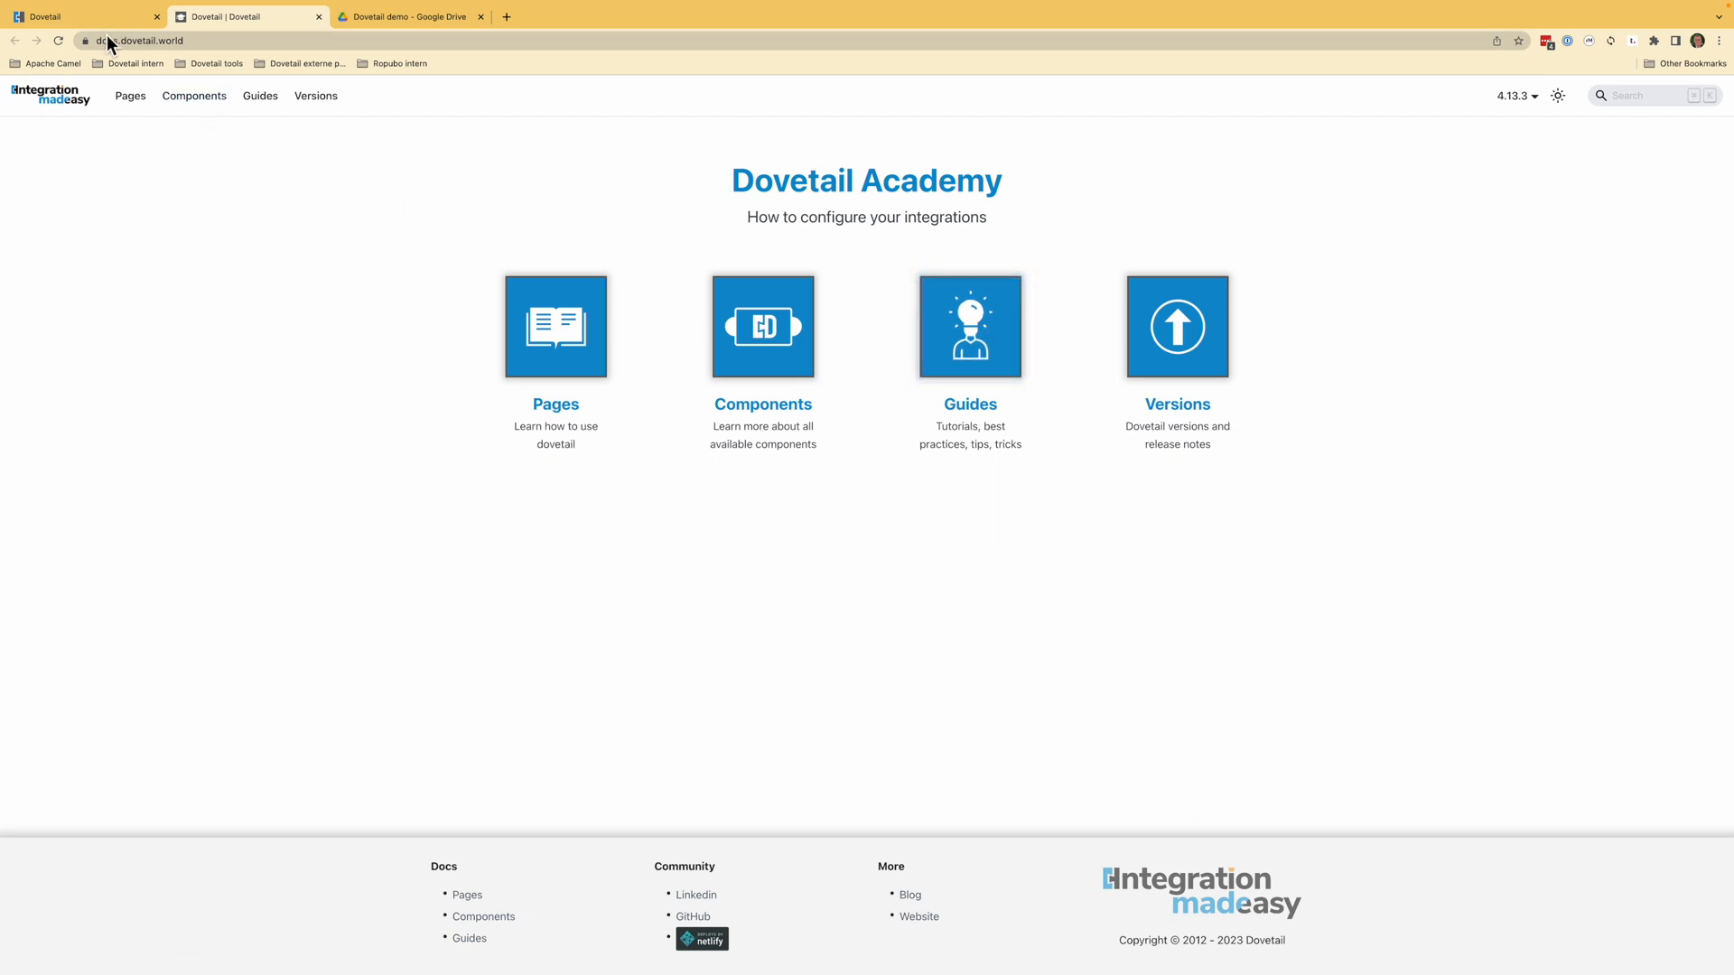
click(89, 18)
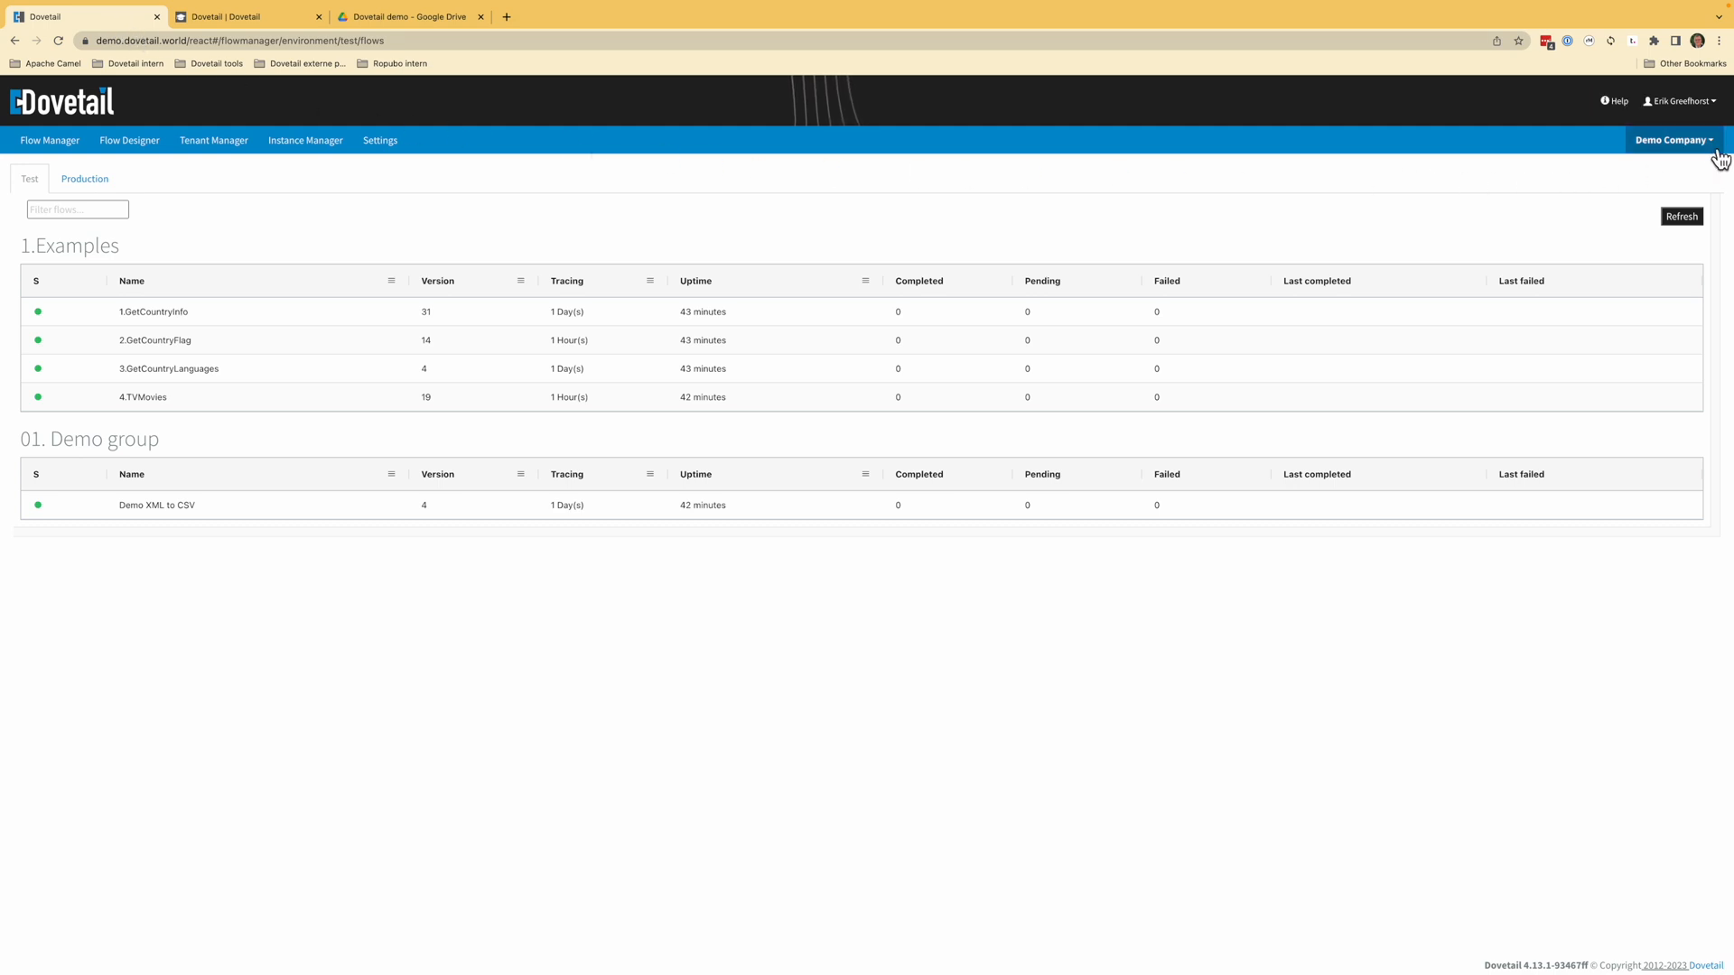
View the tenants that can be switched to from Demo Company, and go to the Flow Manager.
click(1673, 140)
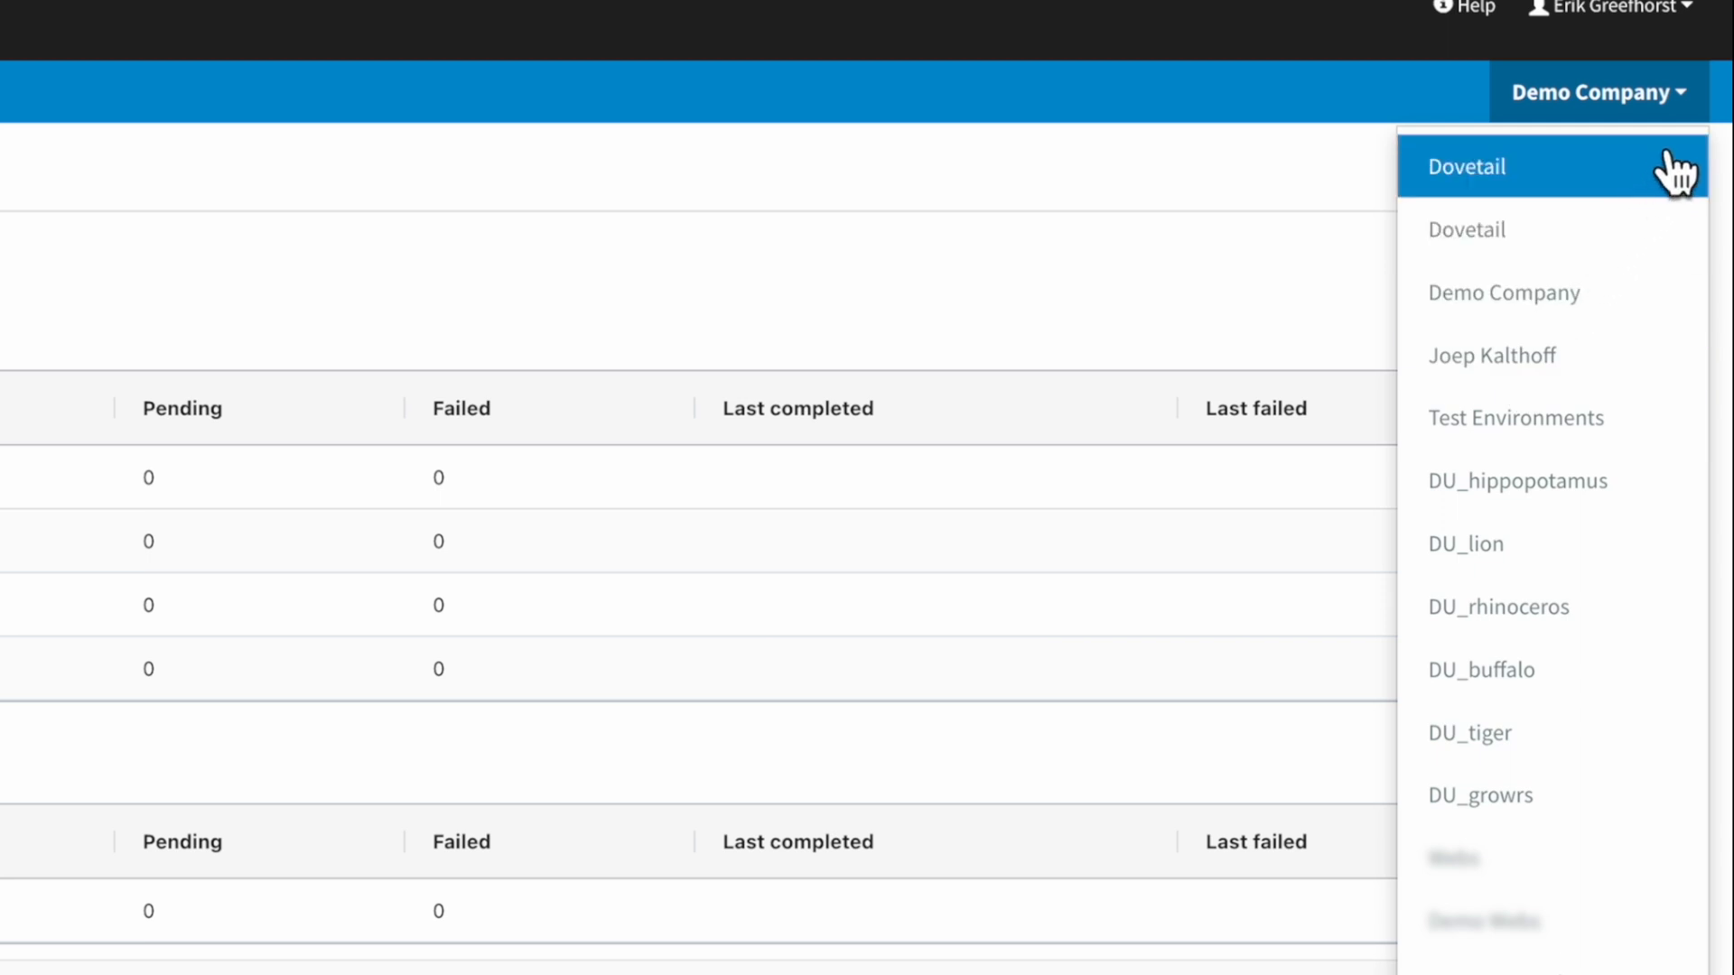
click(1697, 109)
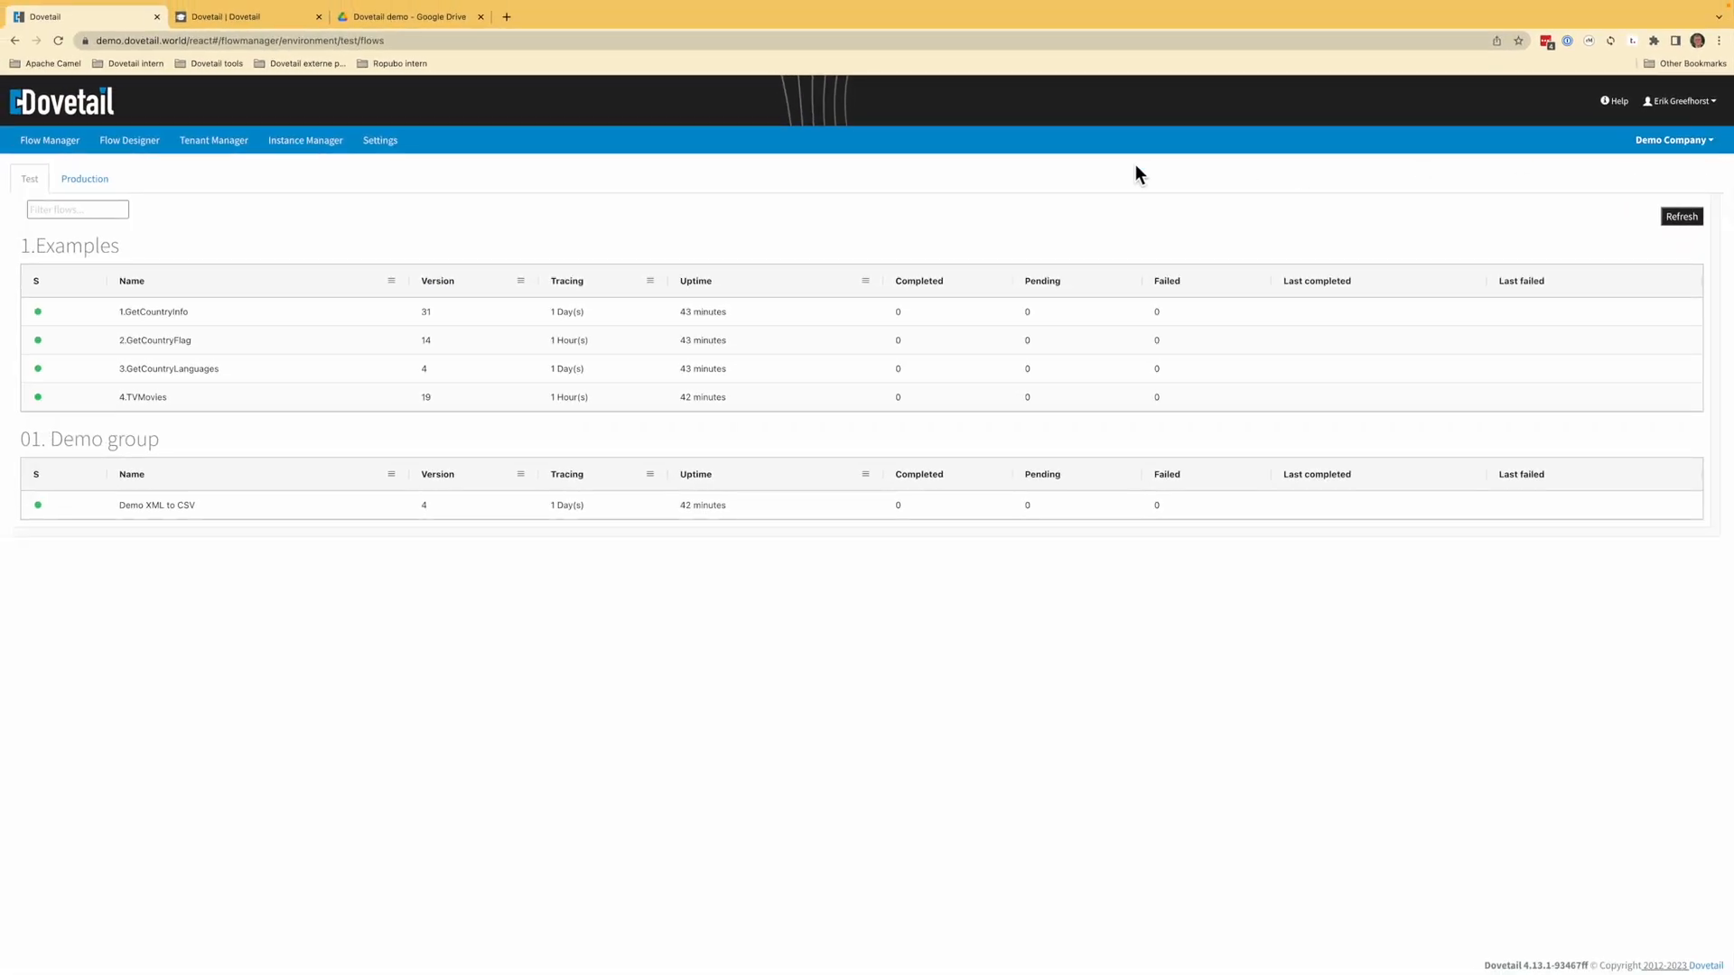
click(70, 148)
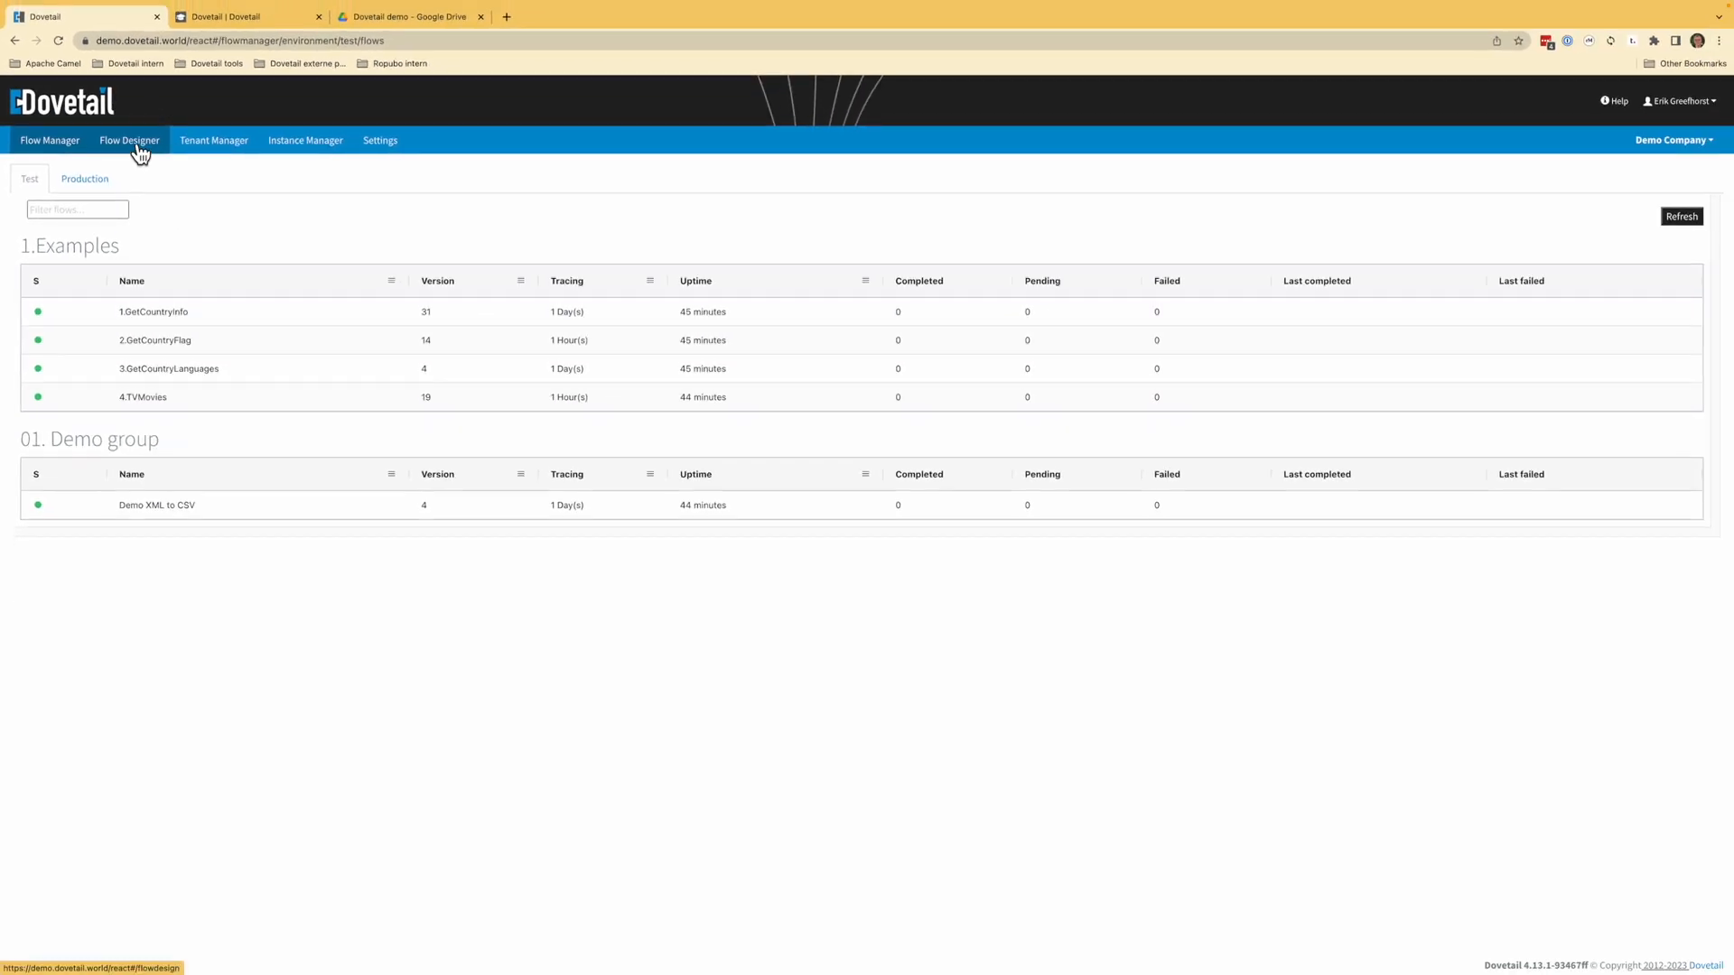
Open the Flow Designer and look through the Endpoints and Construction component groups.
click(139, 146)
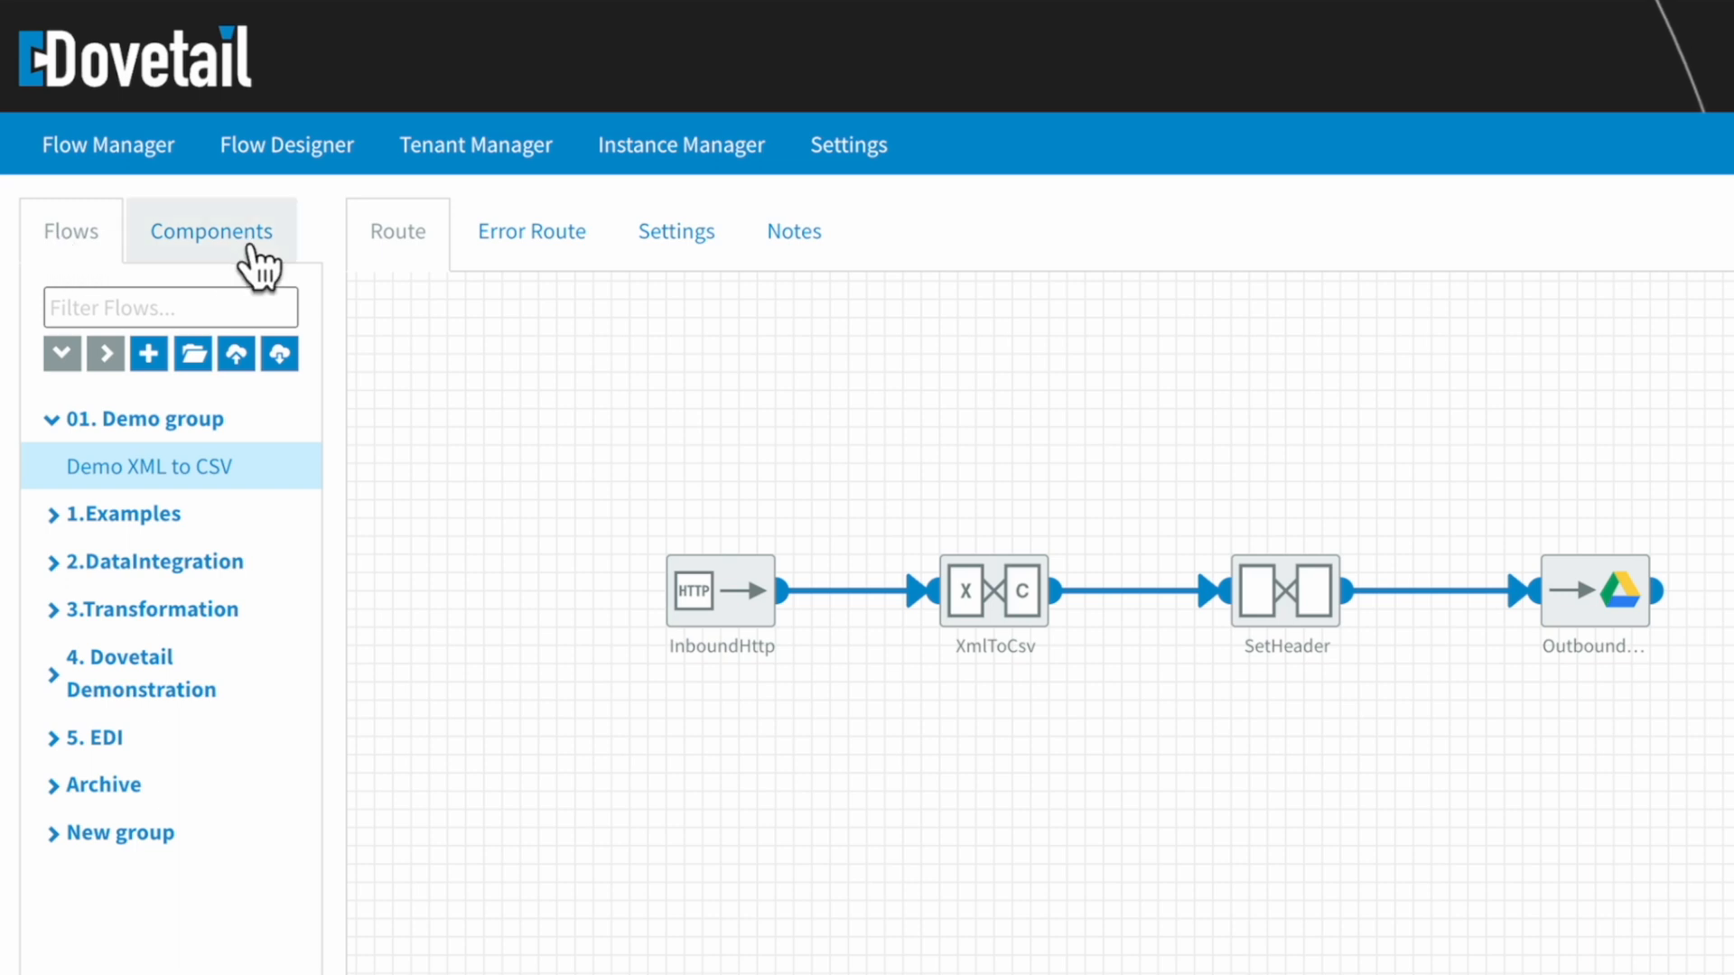
click(240, 260)
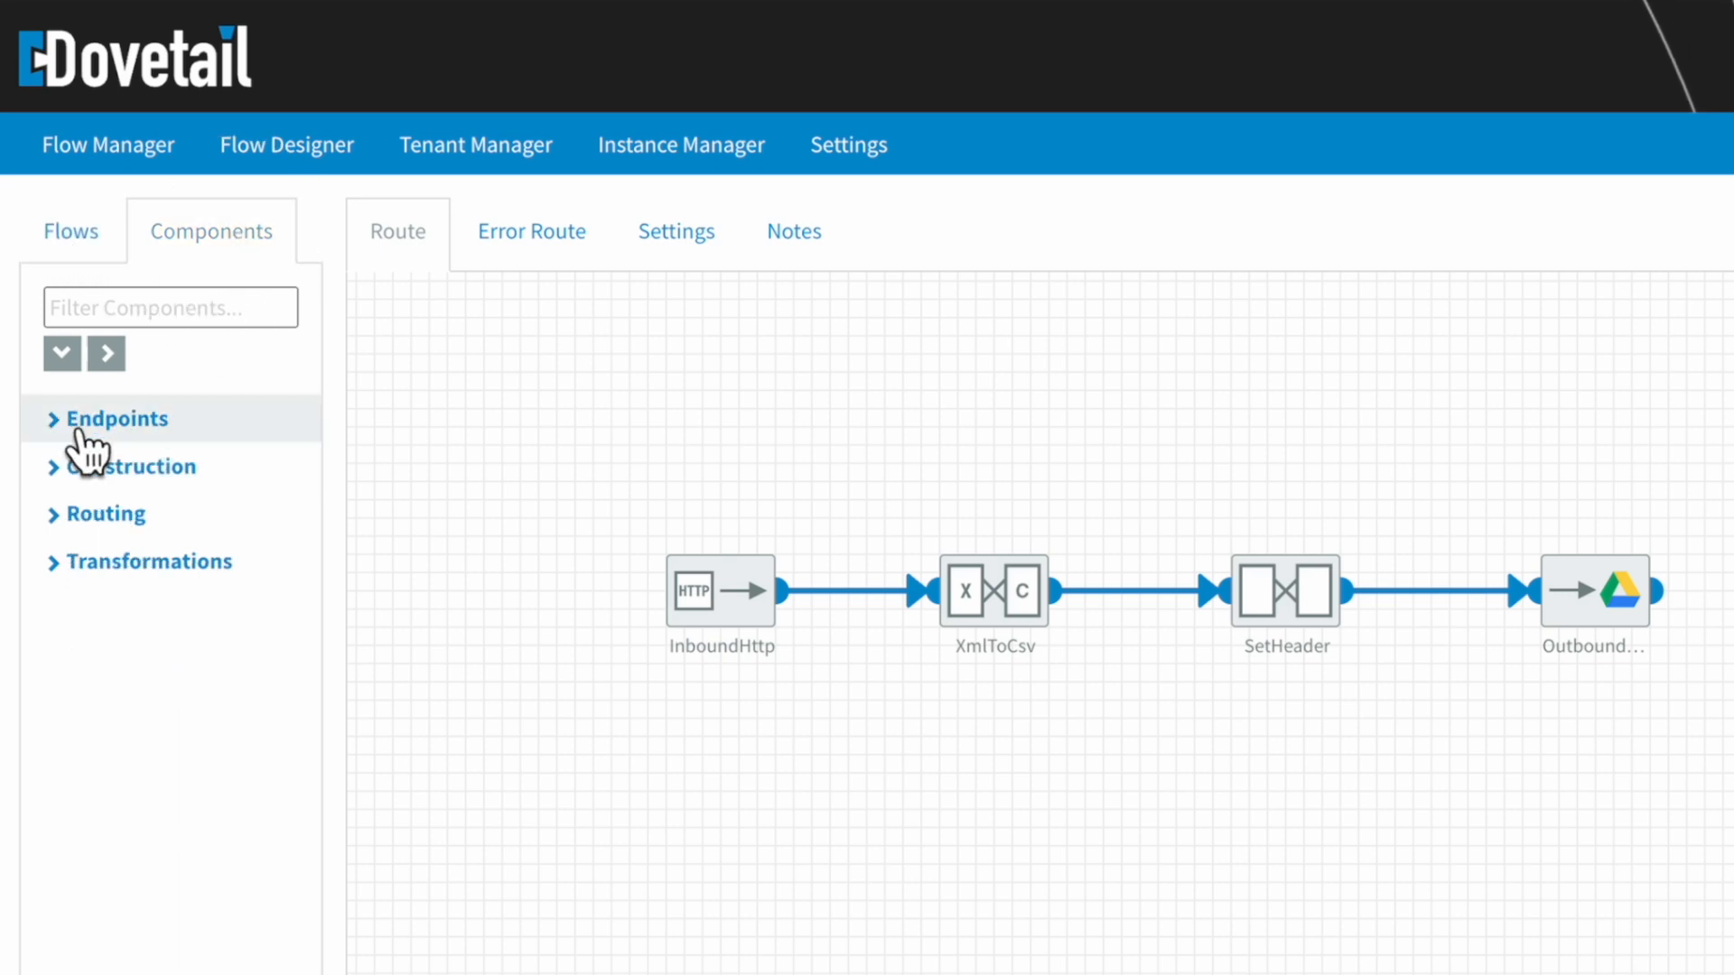
click(87, 425)
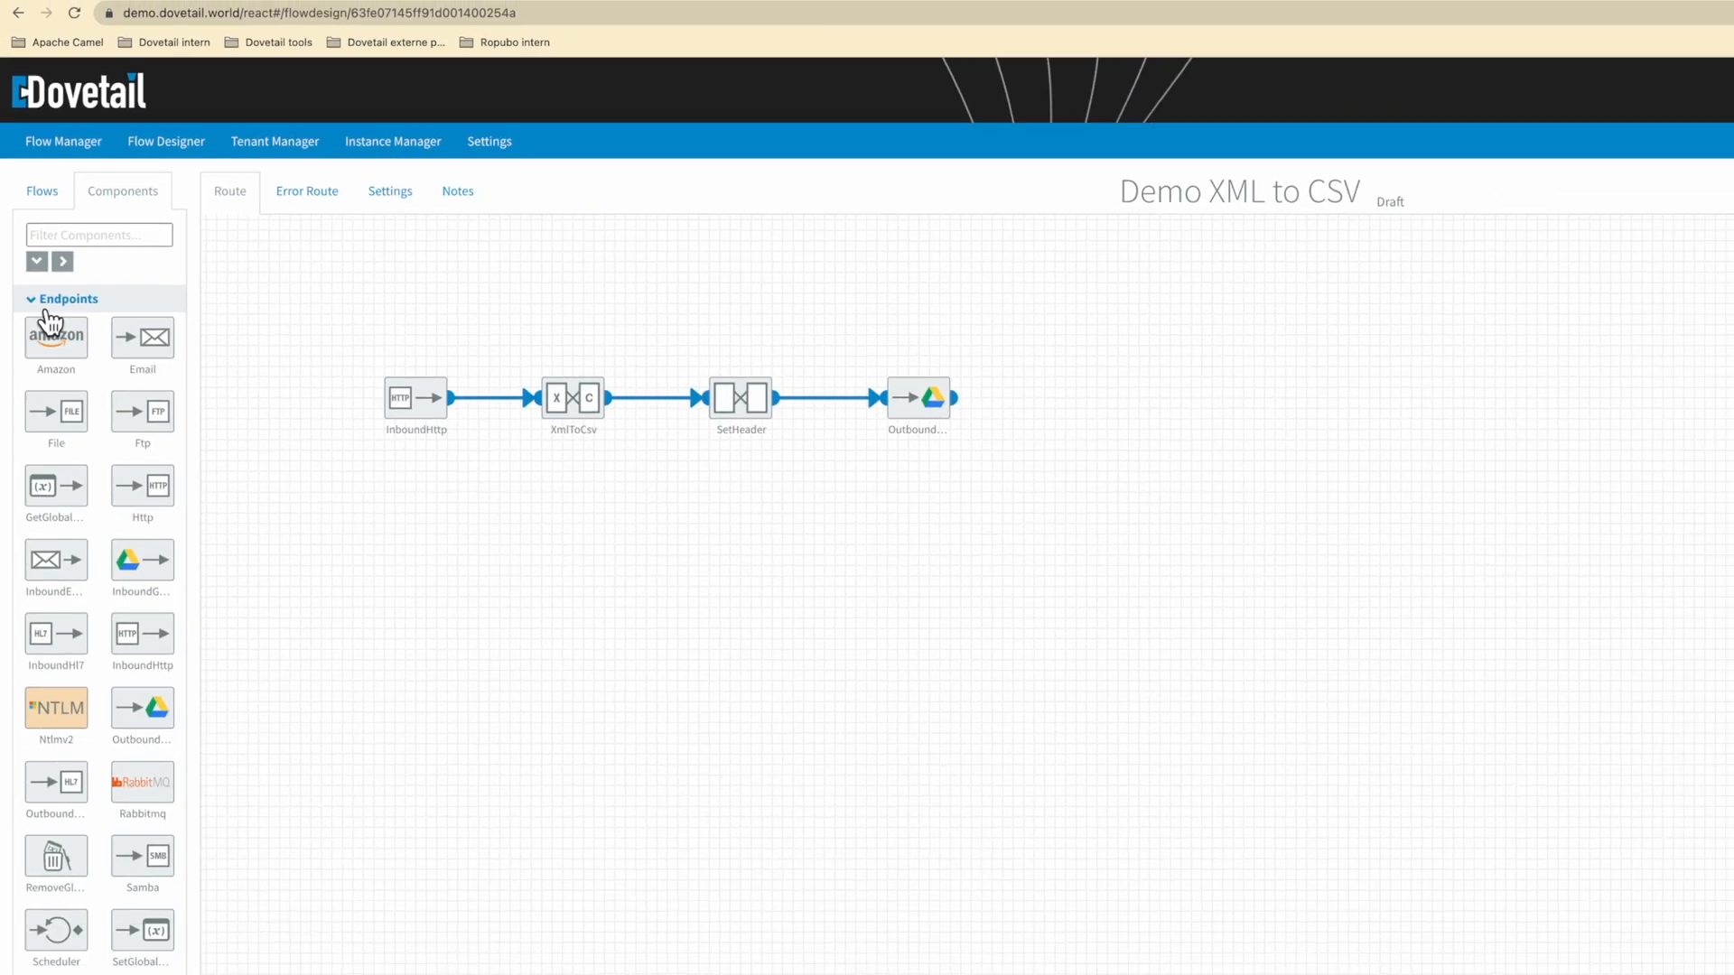
click(50, 301)
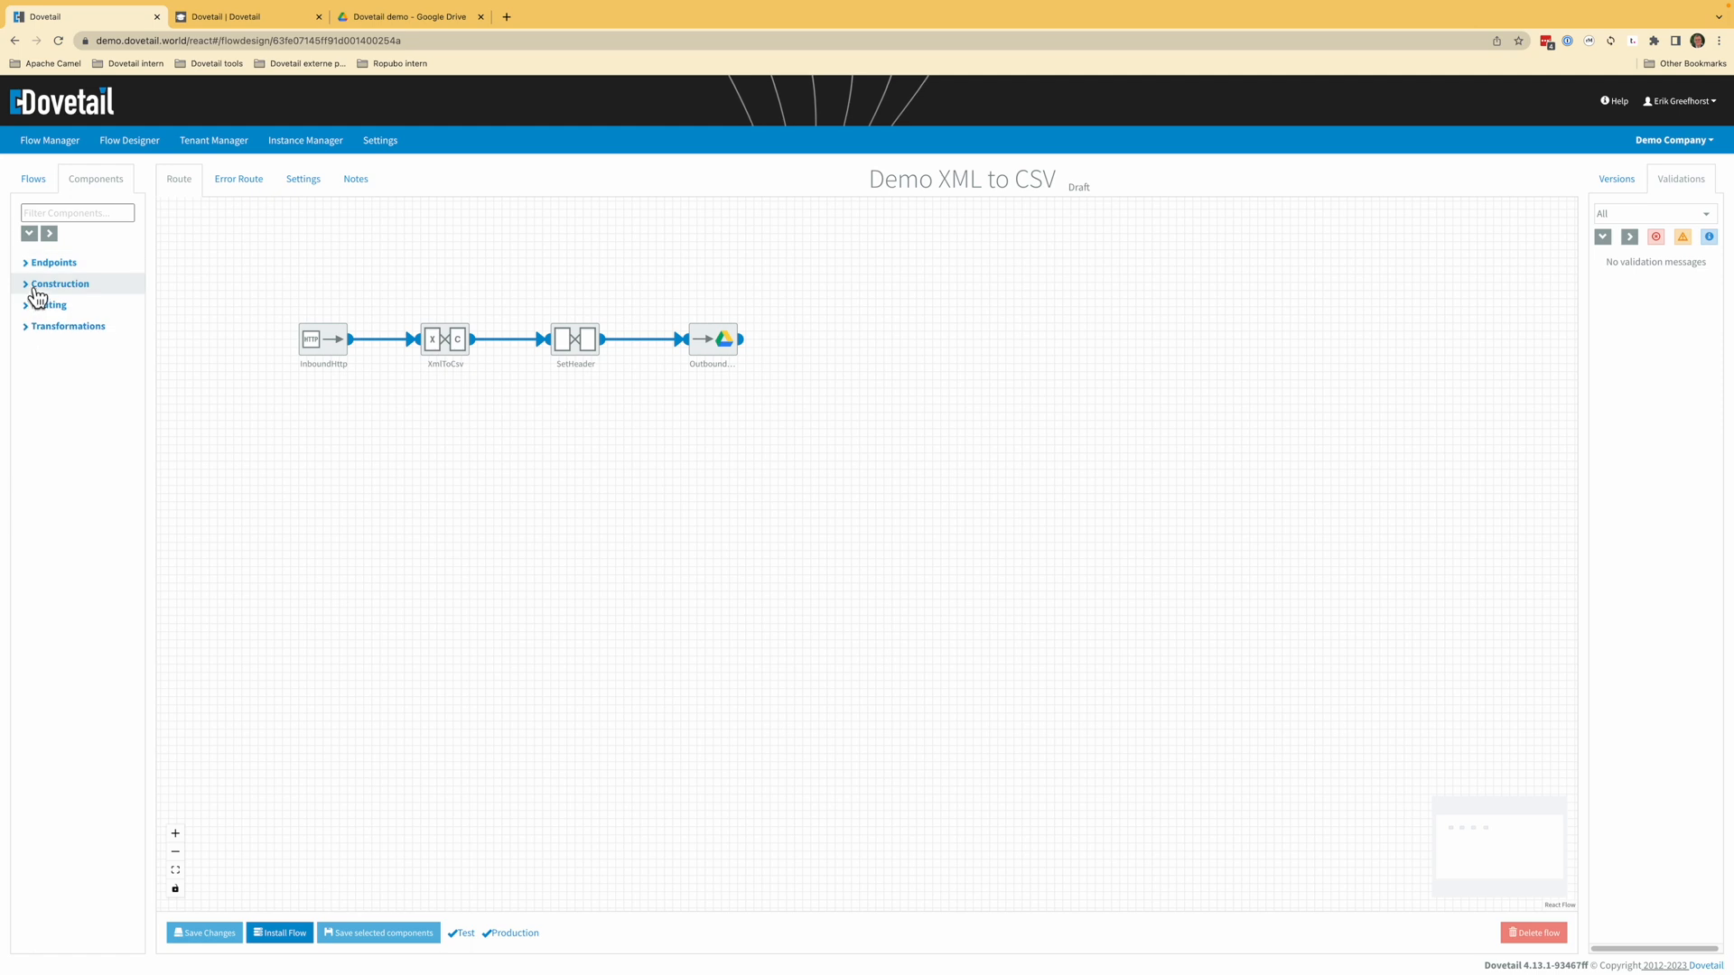
click(36, 294)
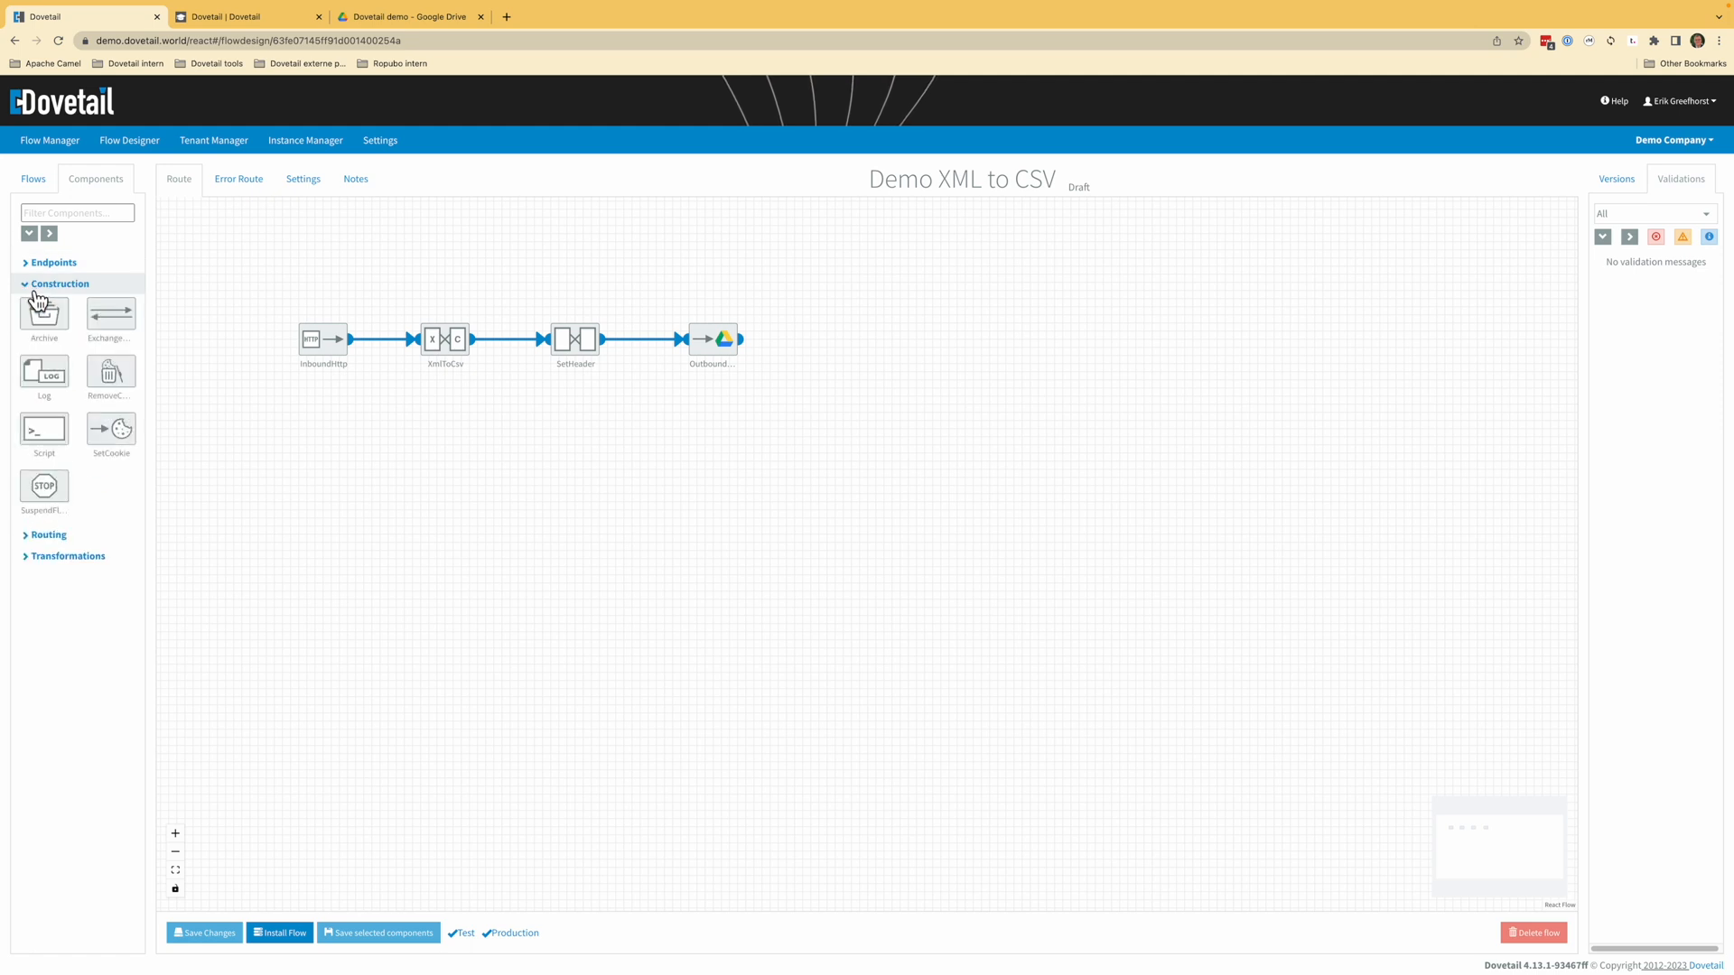
click(36, 296)
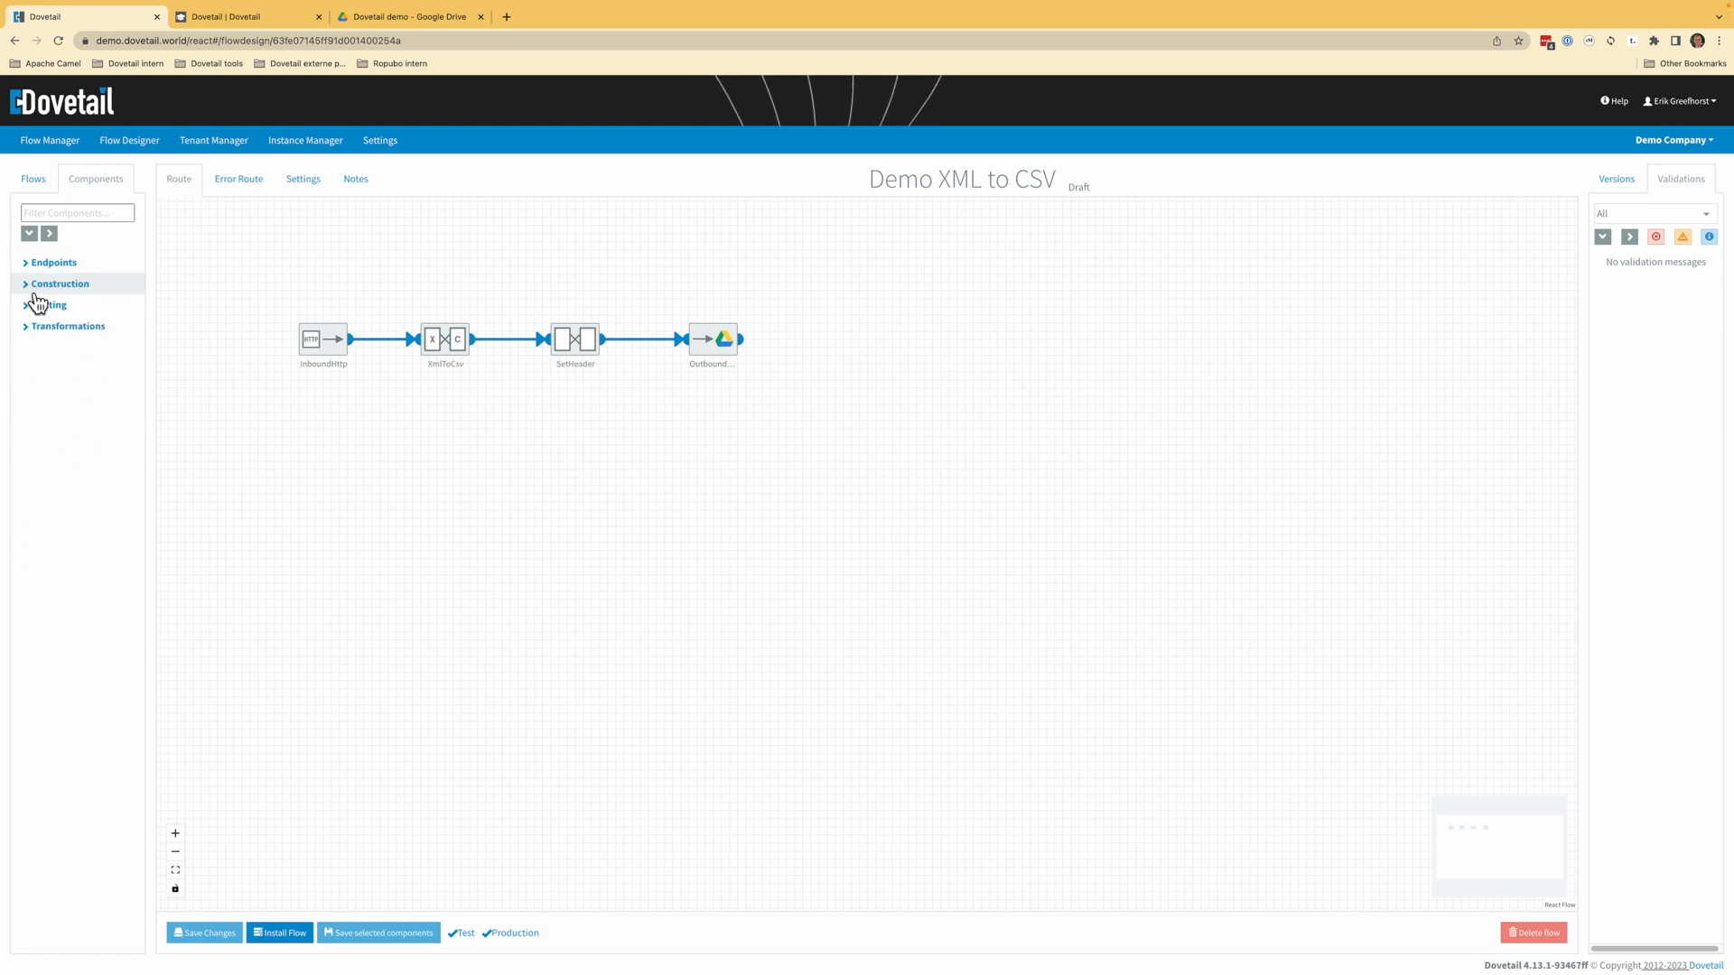
Examine the users and the environment variables in the Tenant Manager.
click(226, 151)
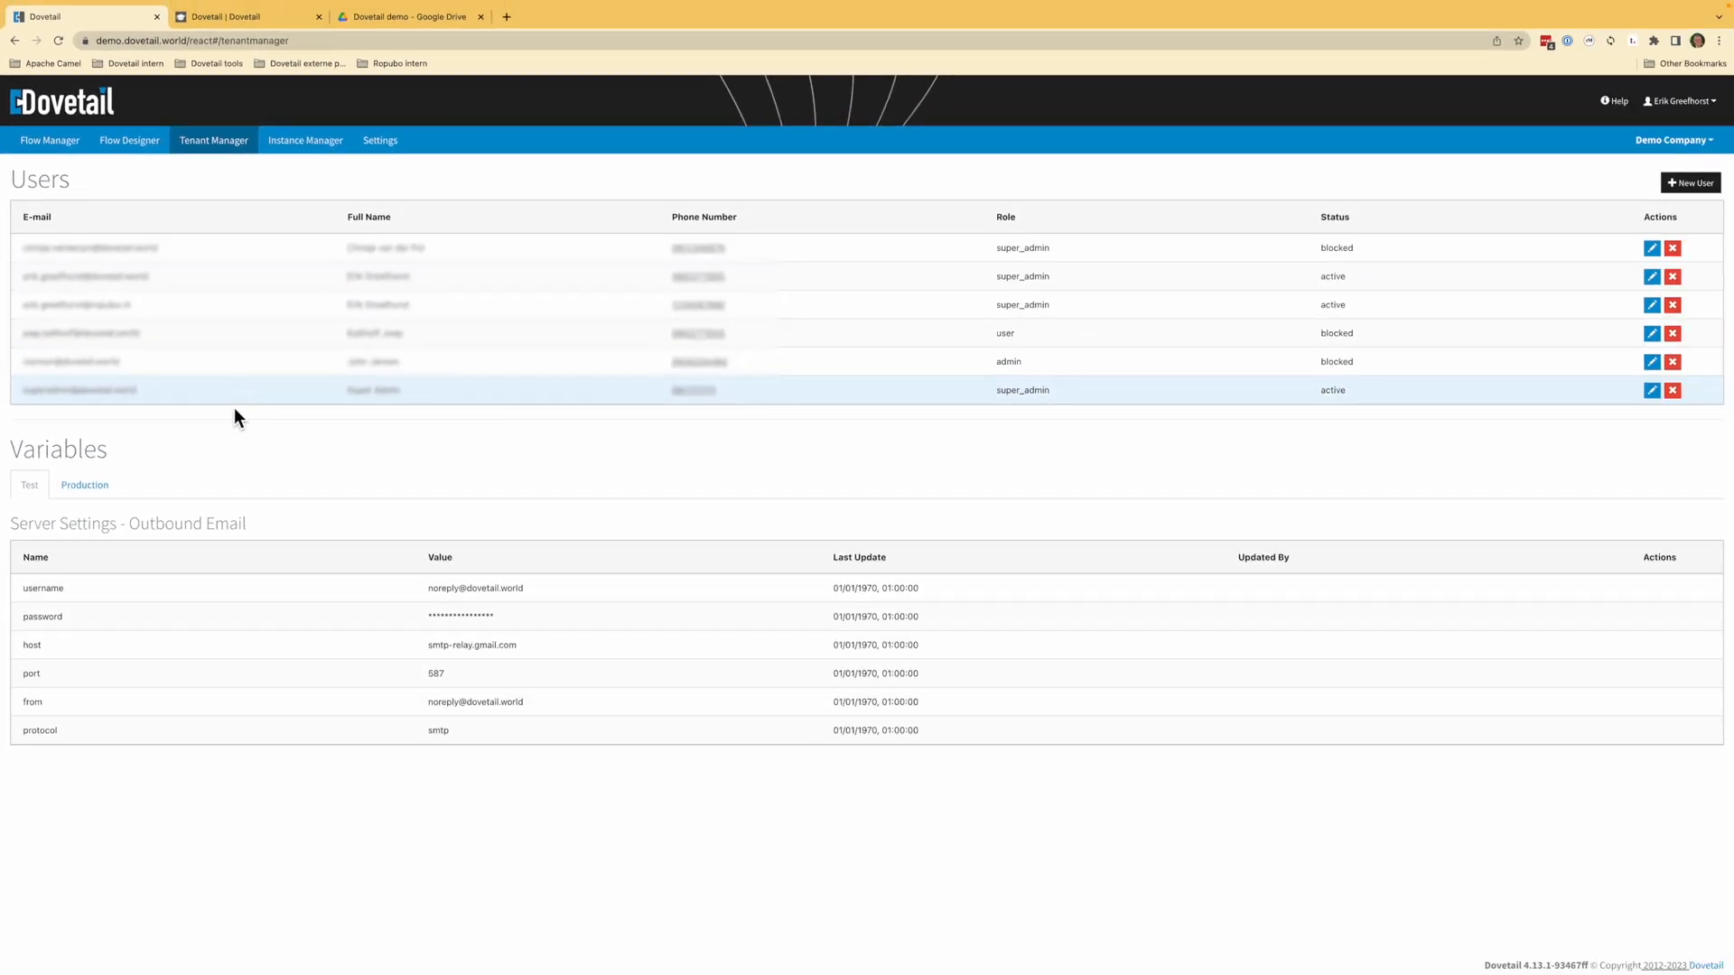
click(103, 493)
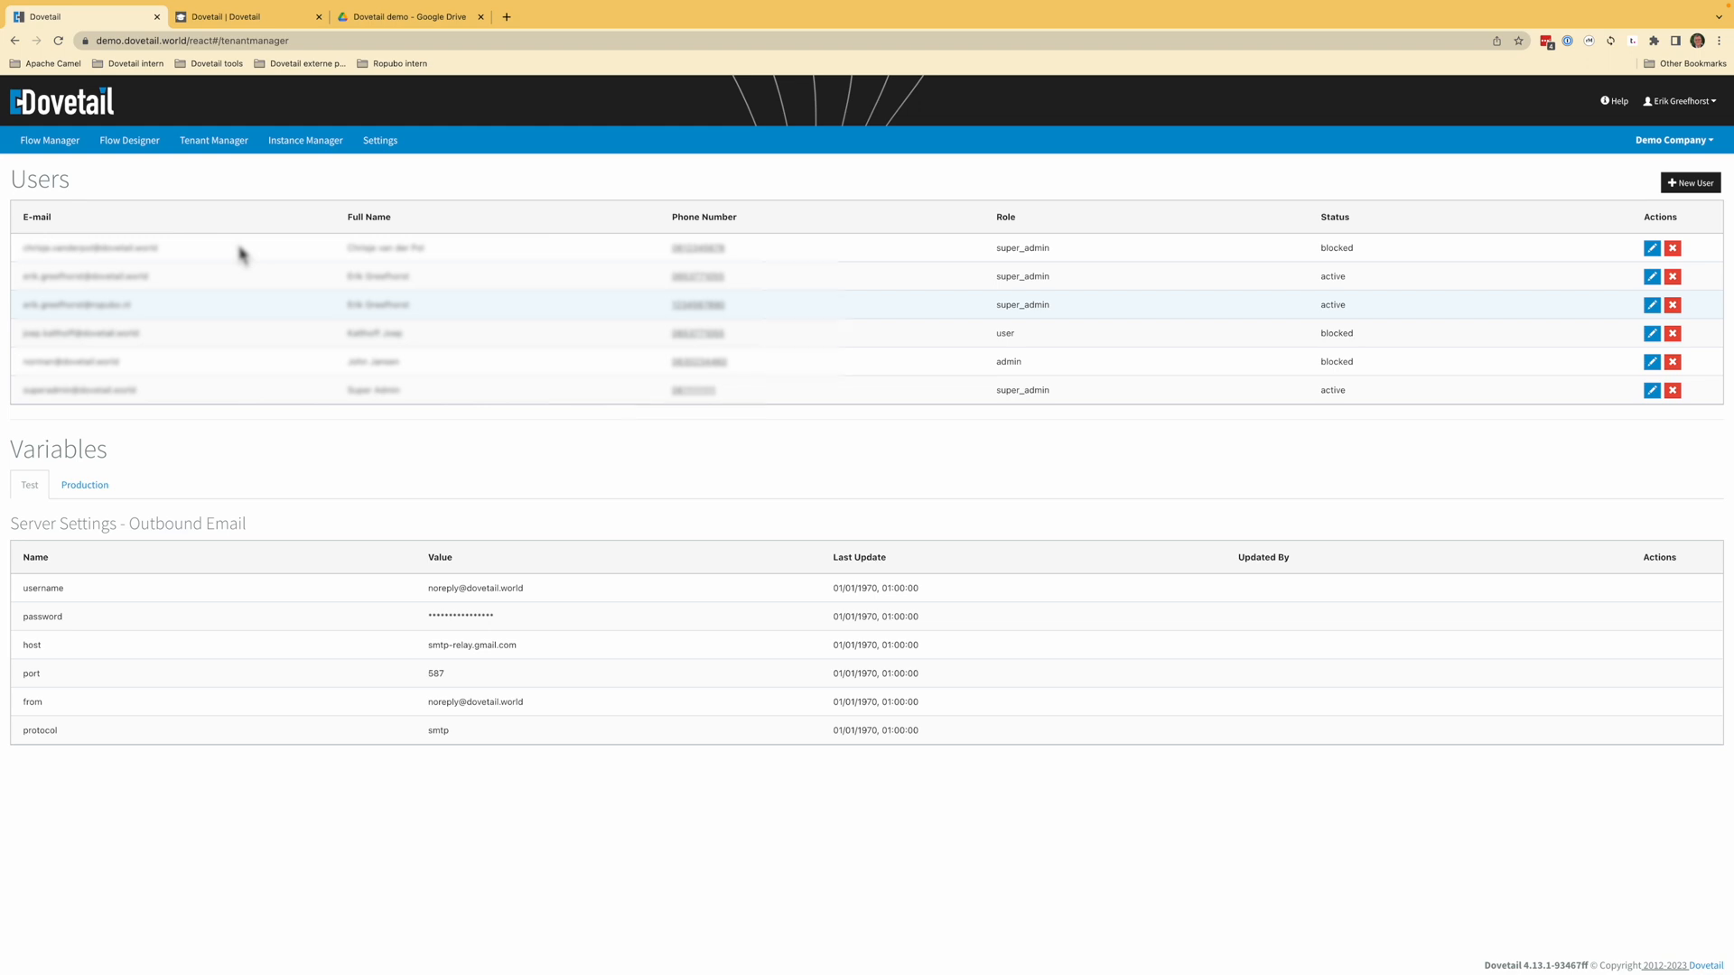
Sort the Instance Manager's tenants by most recent update, and view the variables in the general Settings.
click(310, 141)
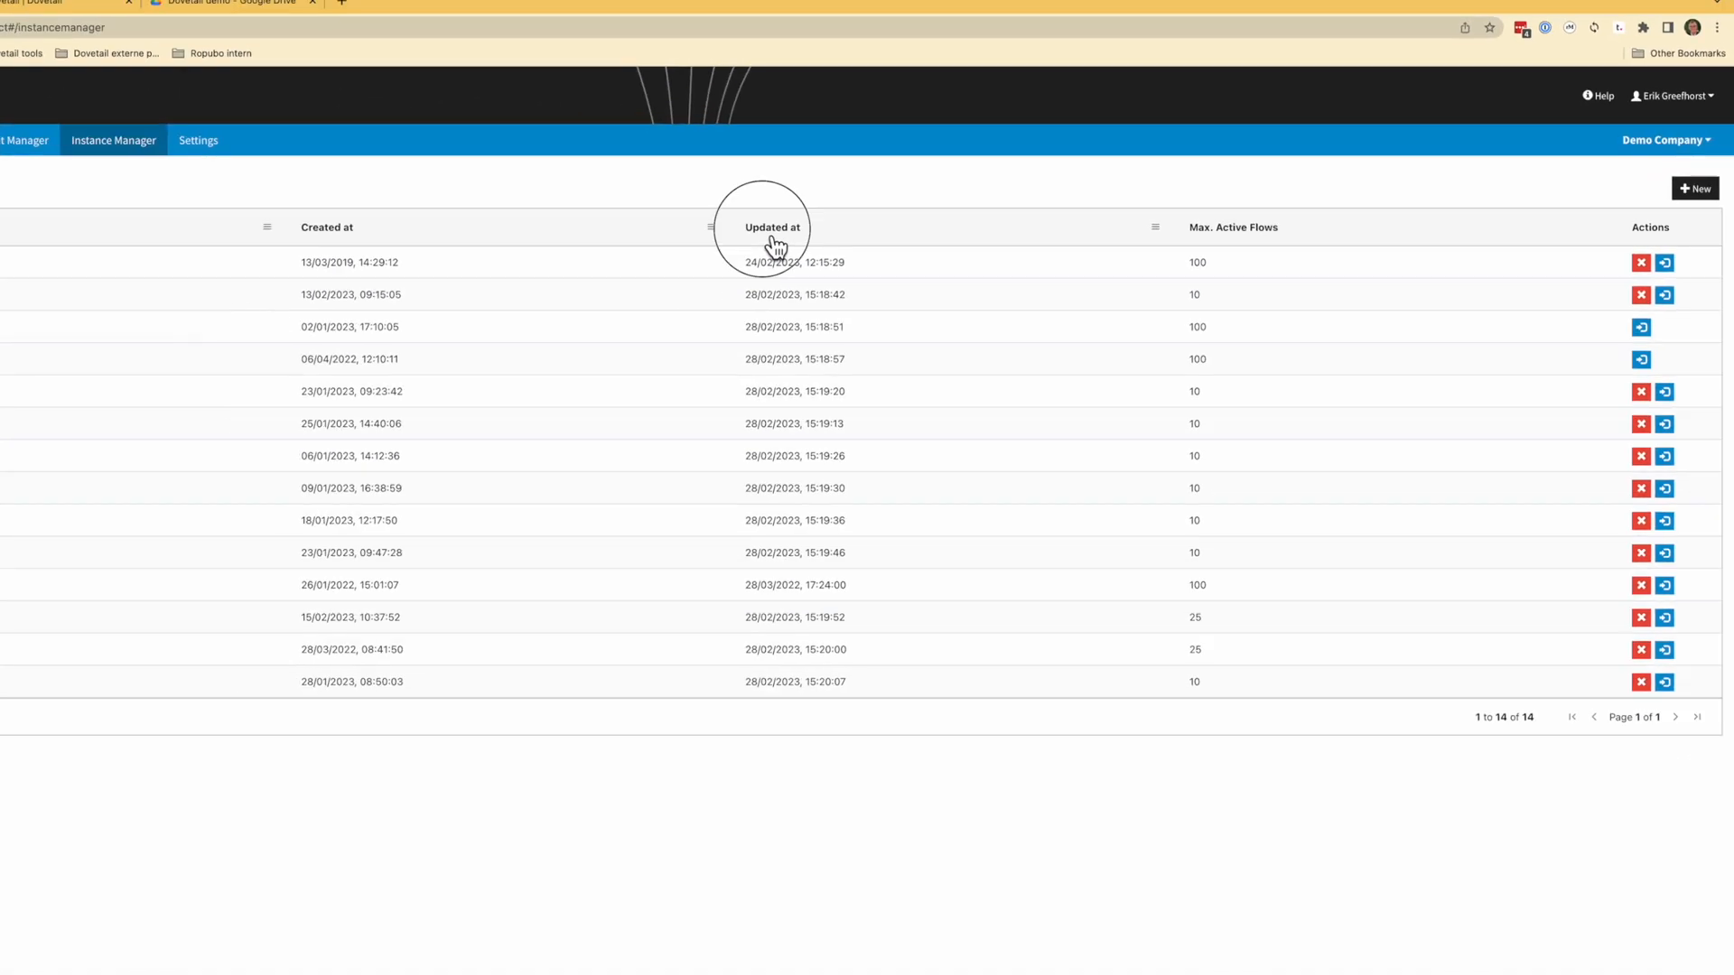
click(773, 237)
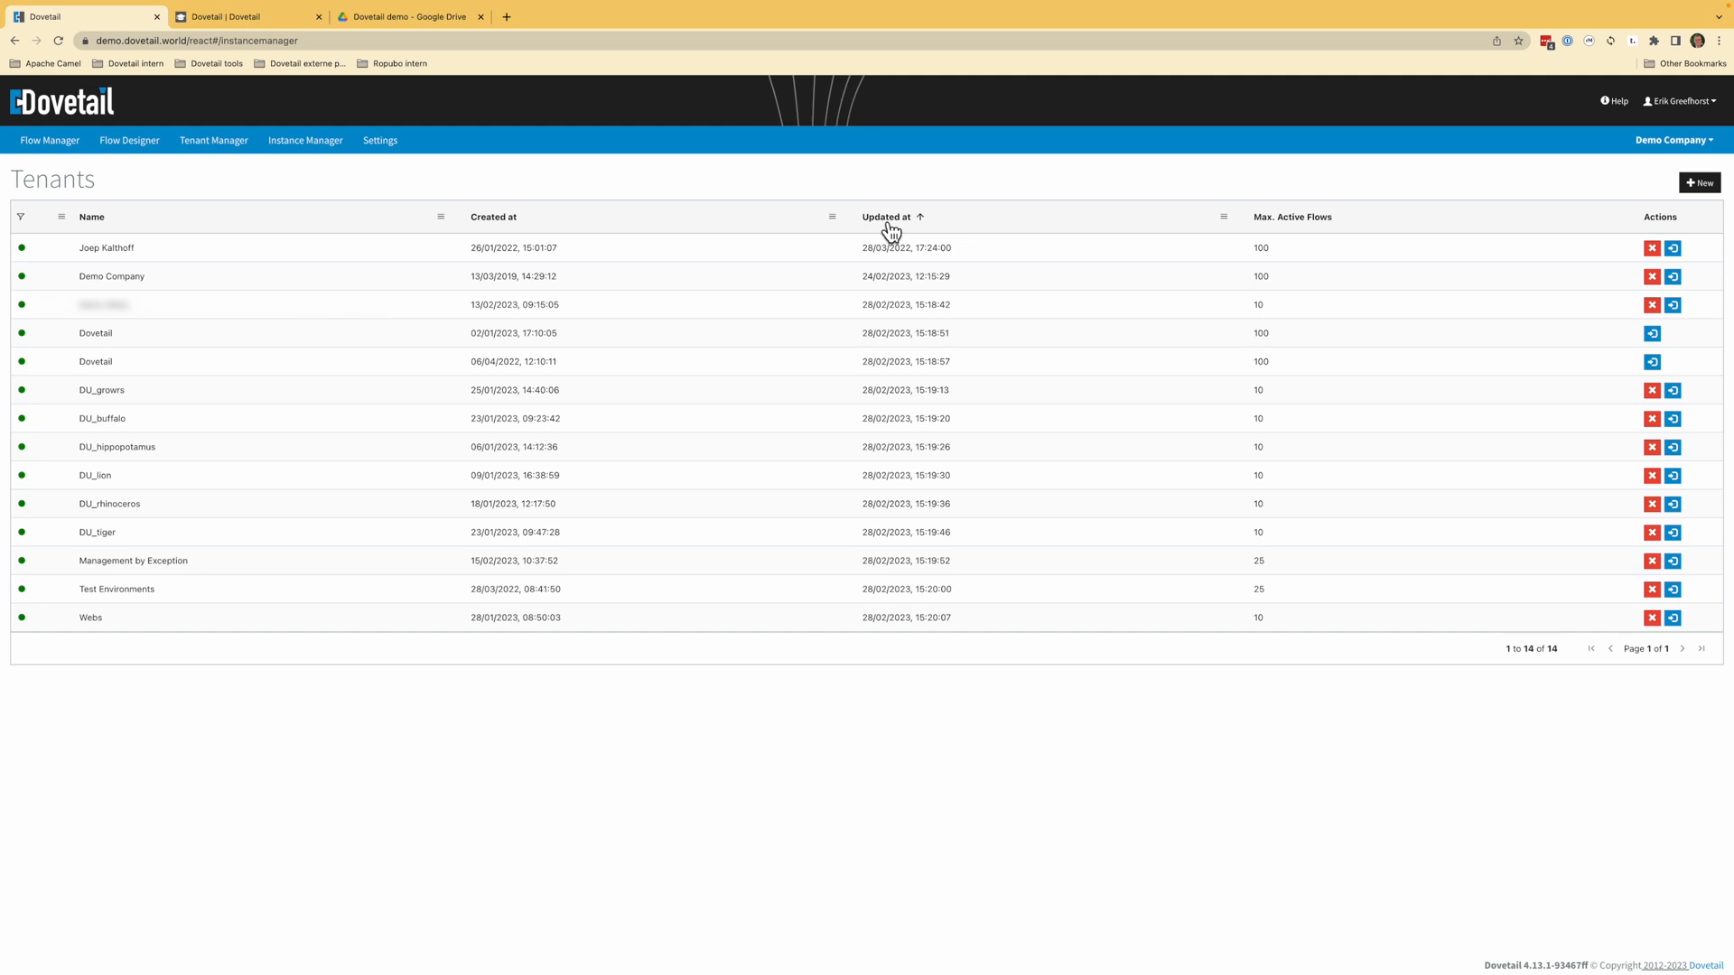
click(888, 220)
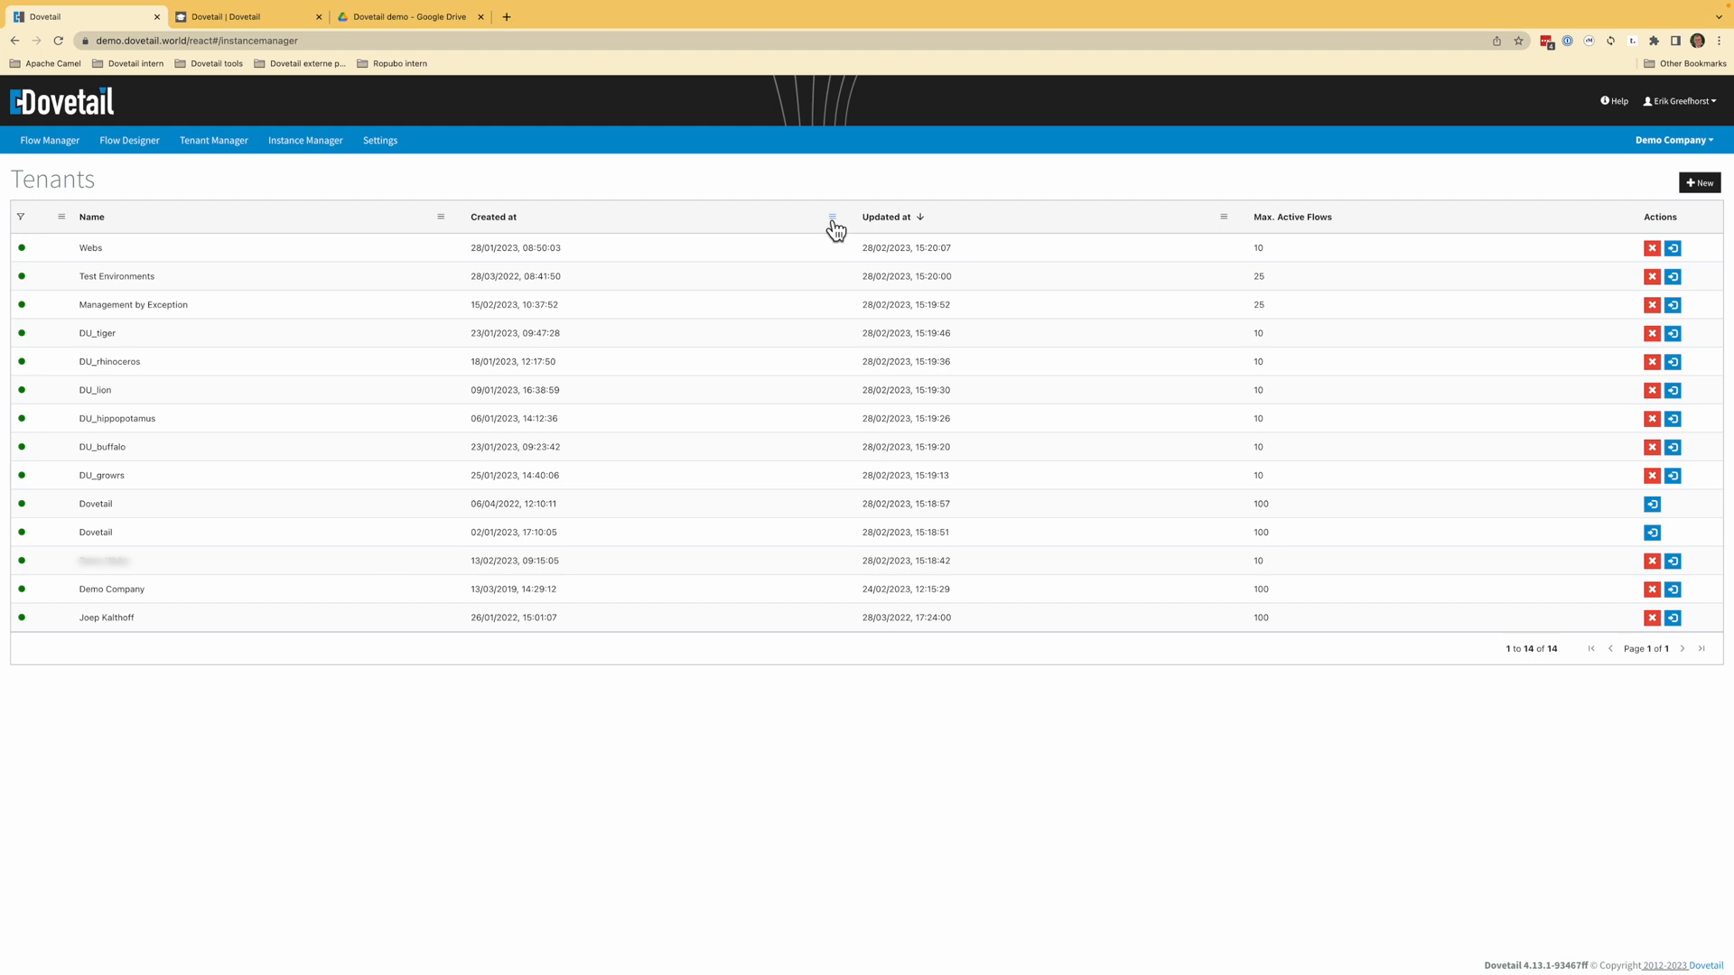
click(380, 141)
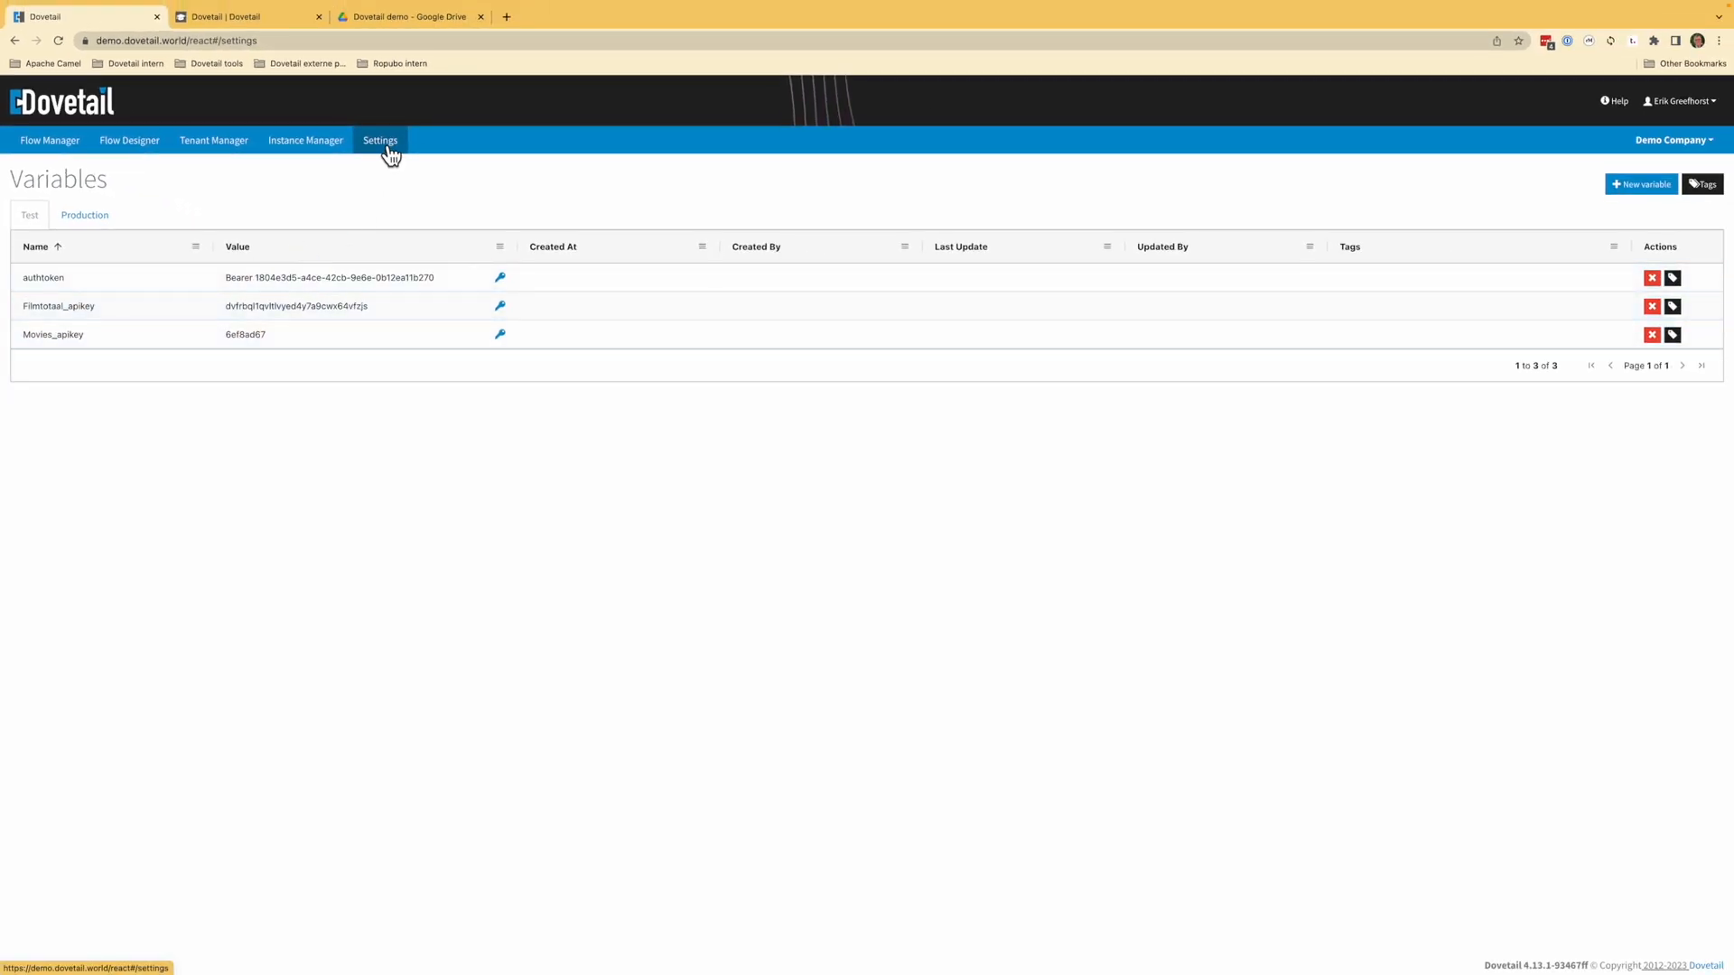
Return to the Demo XML to CSV flow in the Flow Designer and view its error route.
click(142, 156)
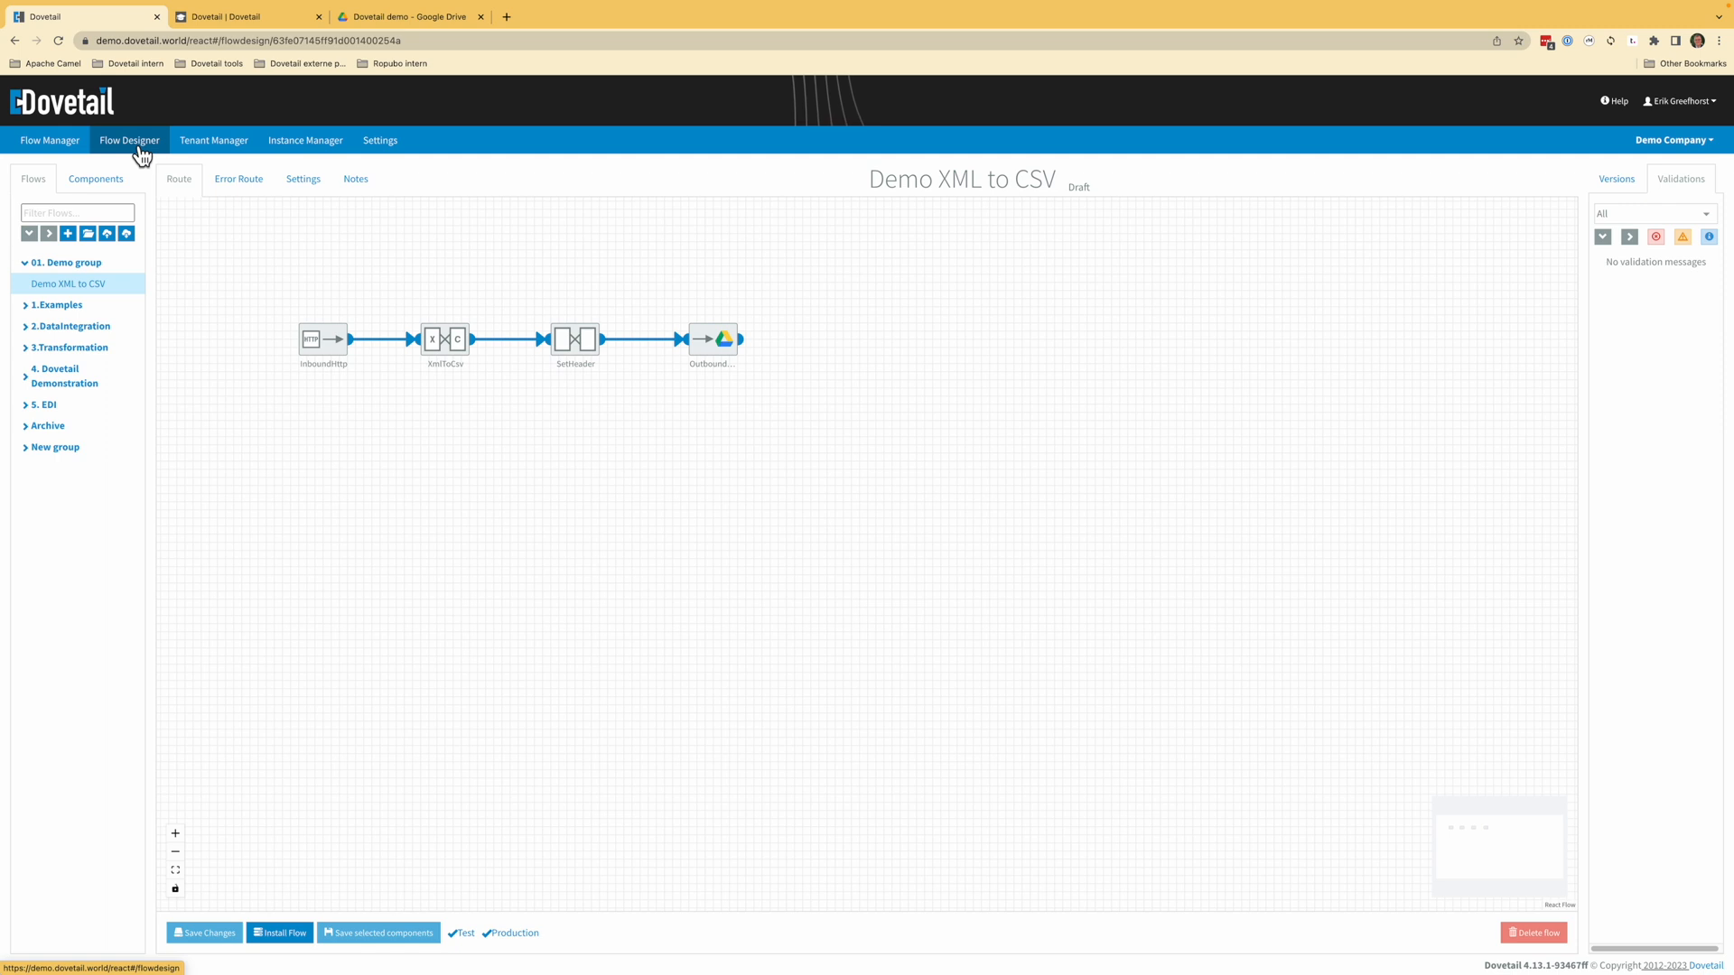
drag(426, 448, 813, 547)
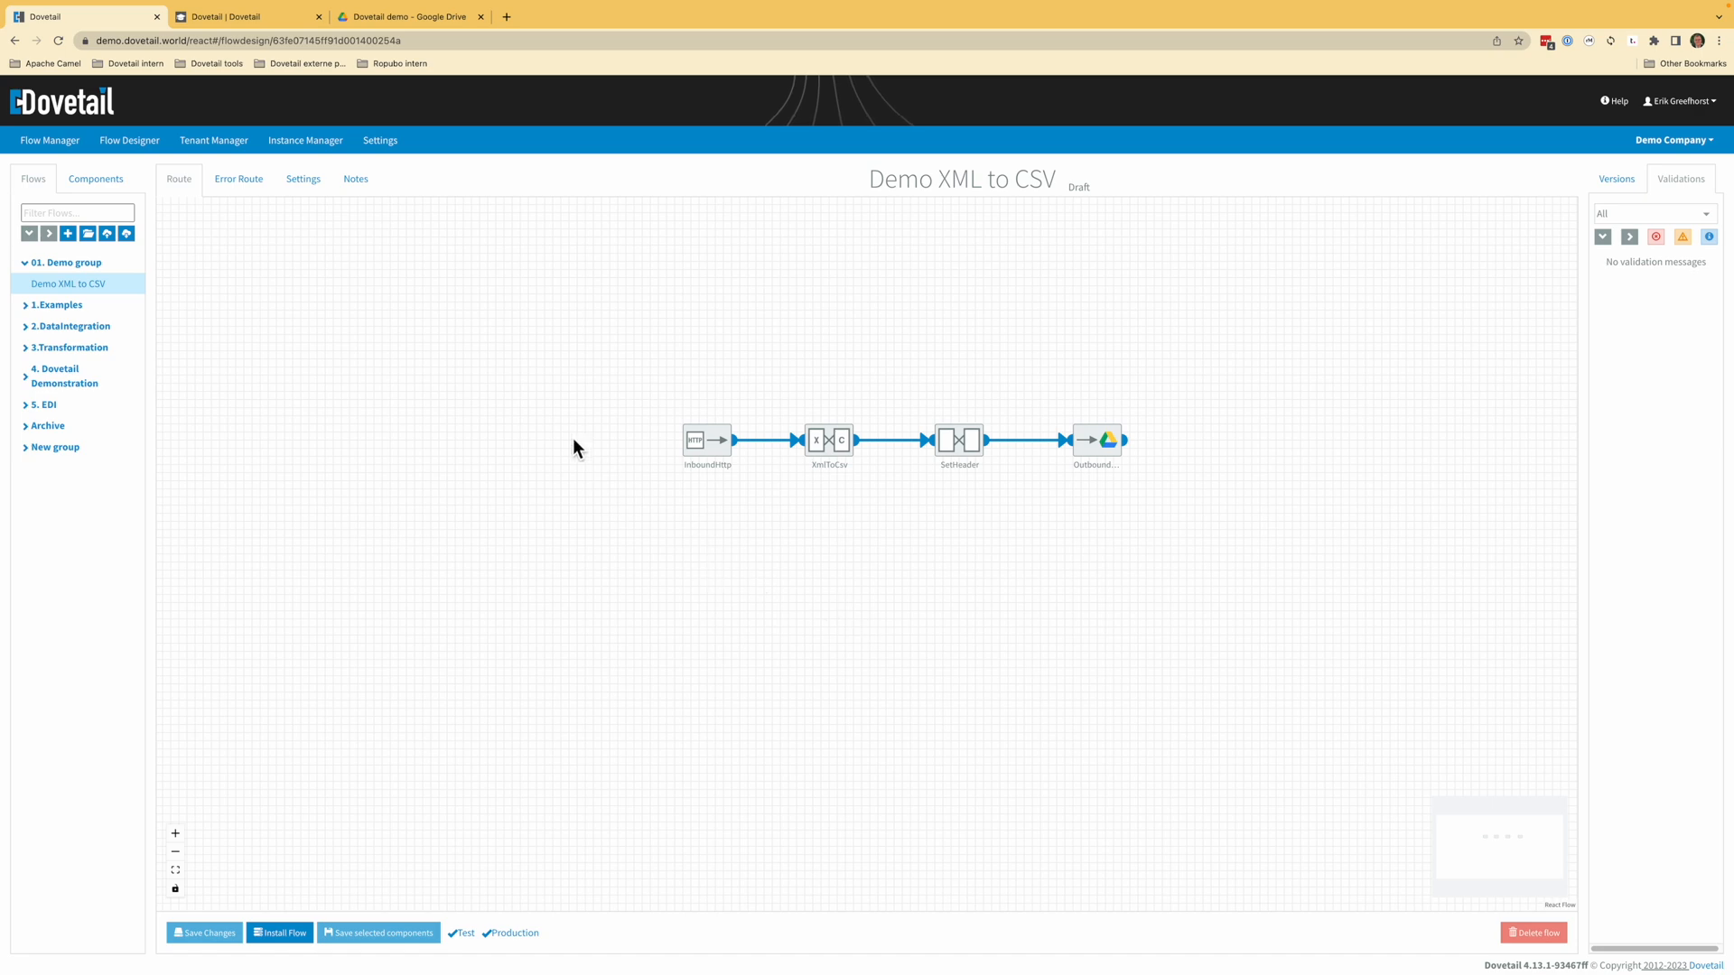
click(242, 180)
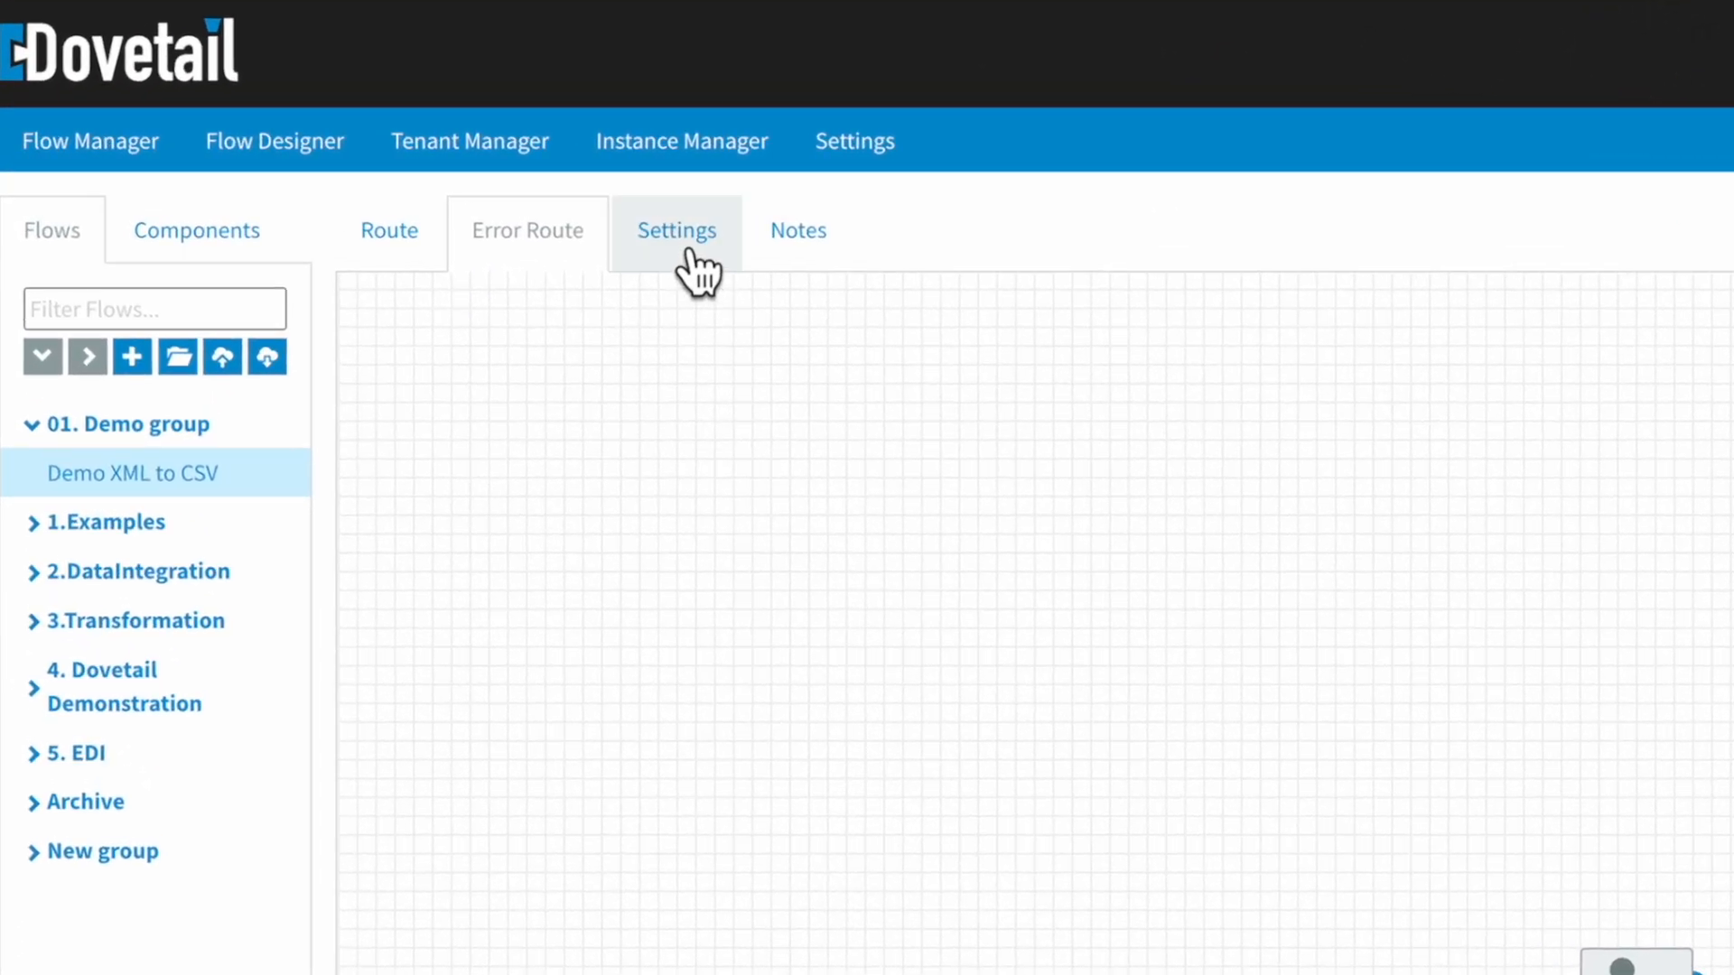
Review the flow settings of Demo XML to CSV, including its name and transport options.
click(693, 262)
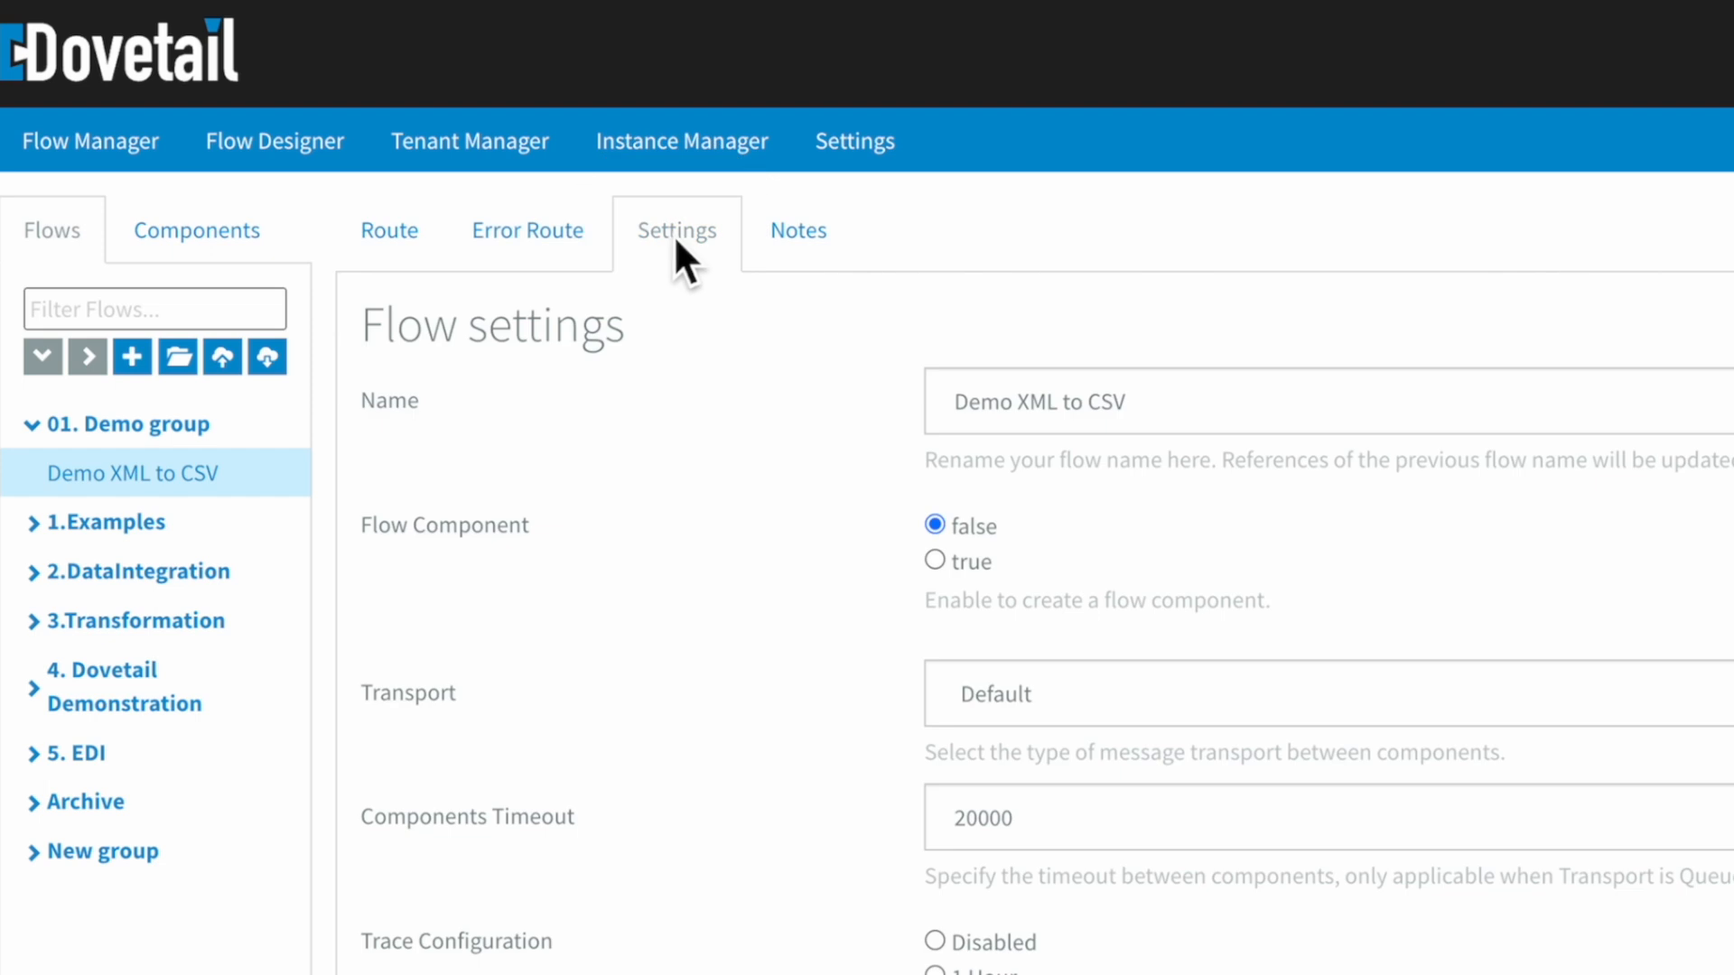
drag(1156, 407, 929, 411)
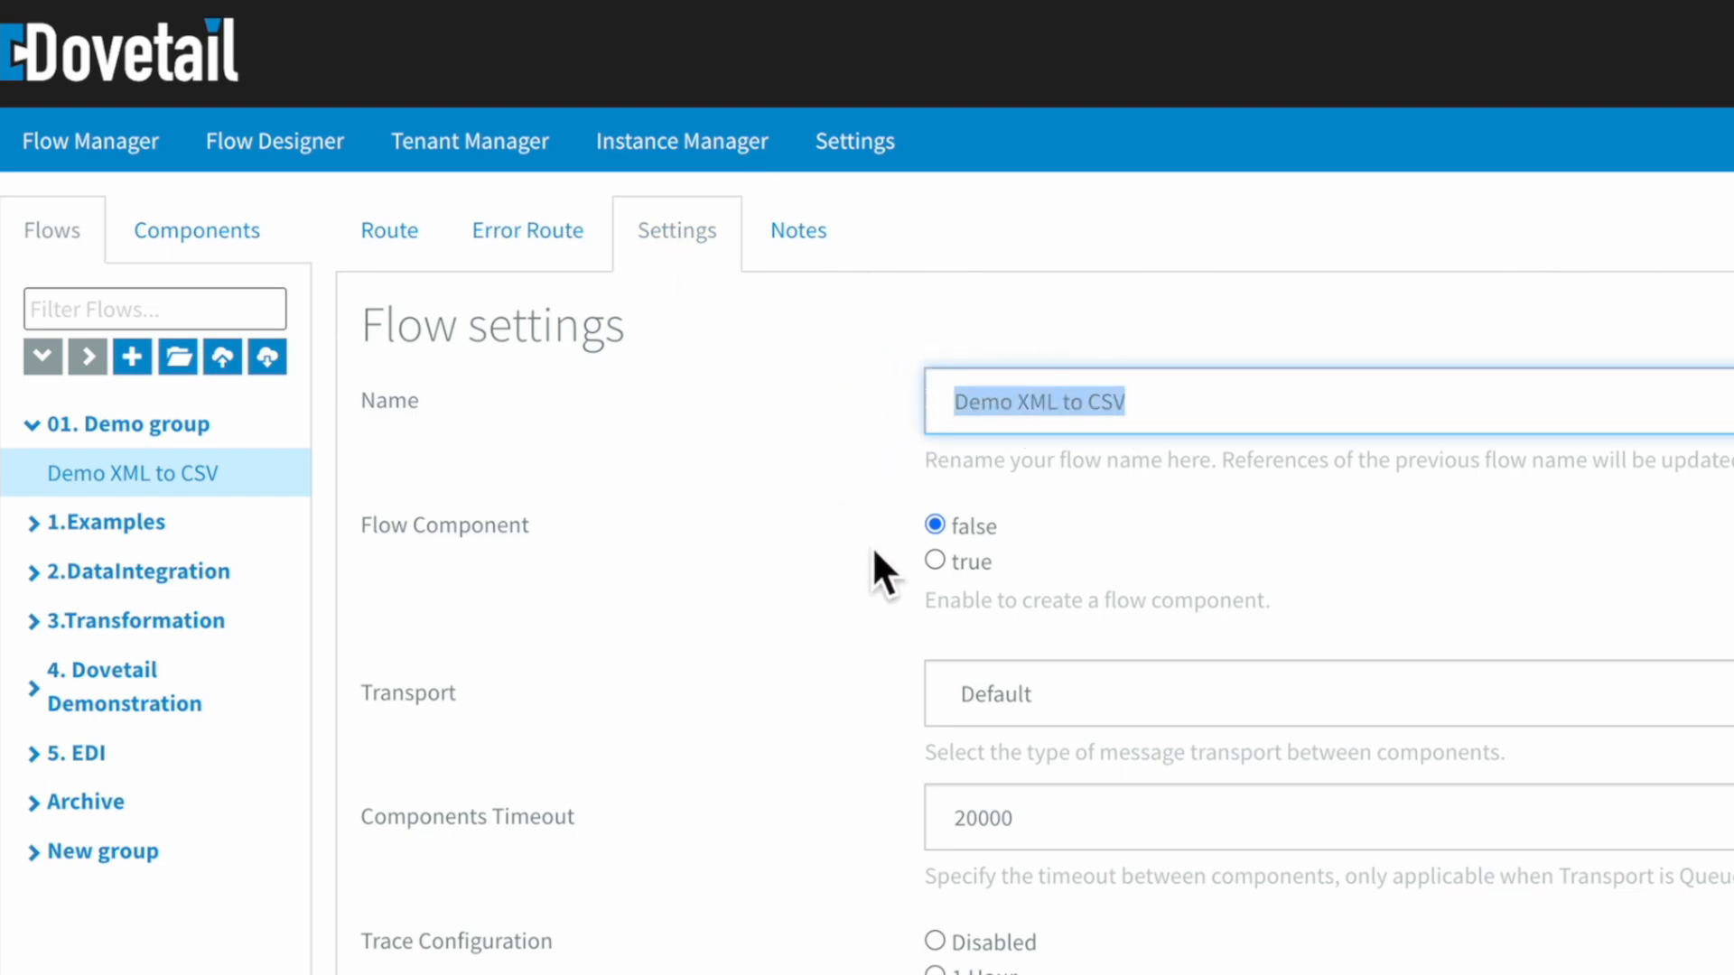
click(887, 691)
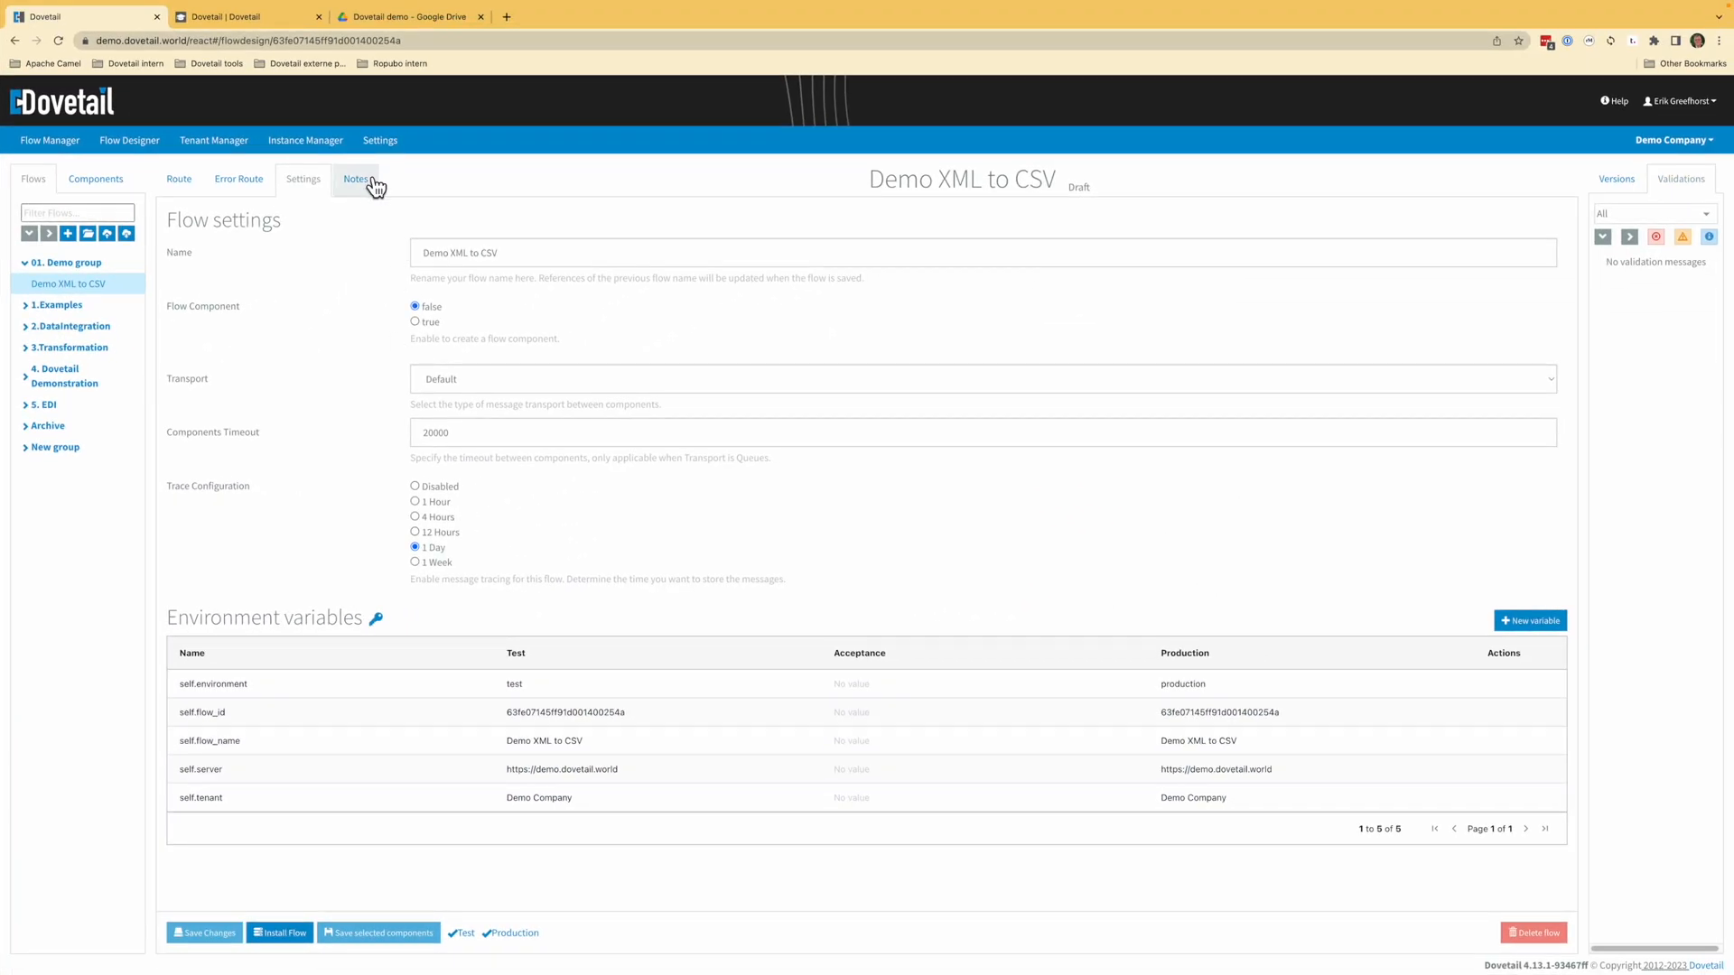
Read the notes of the Demo XML to CSV flow, and inspect the InboundHttp component on its route.
click(357, 181)
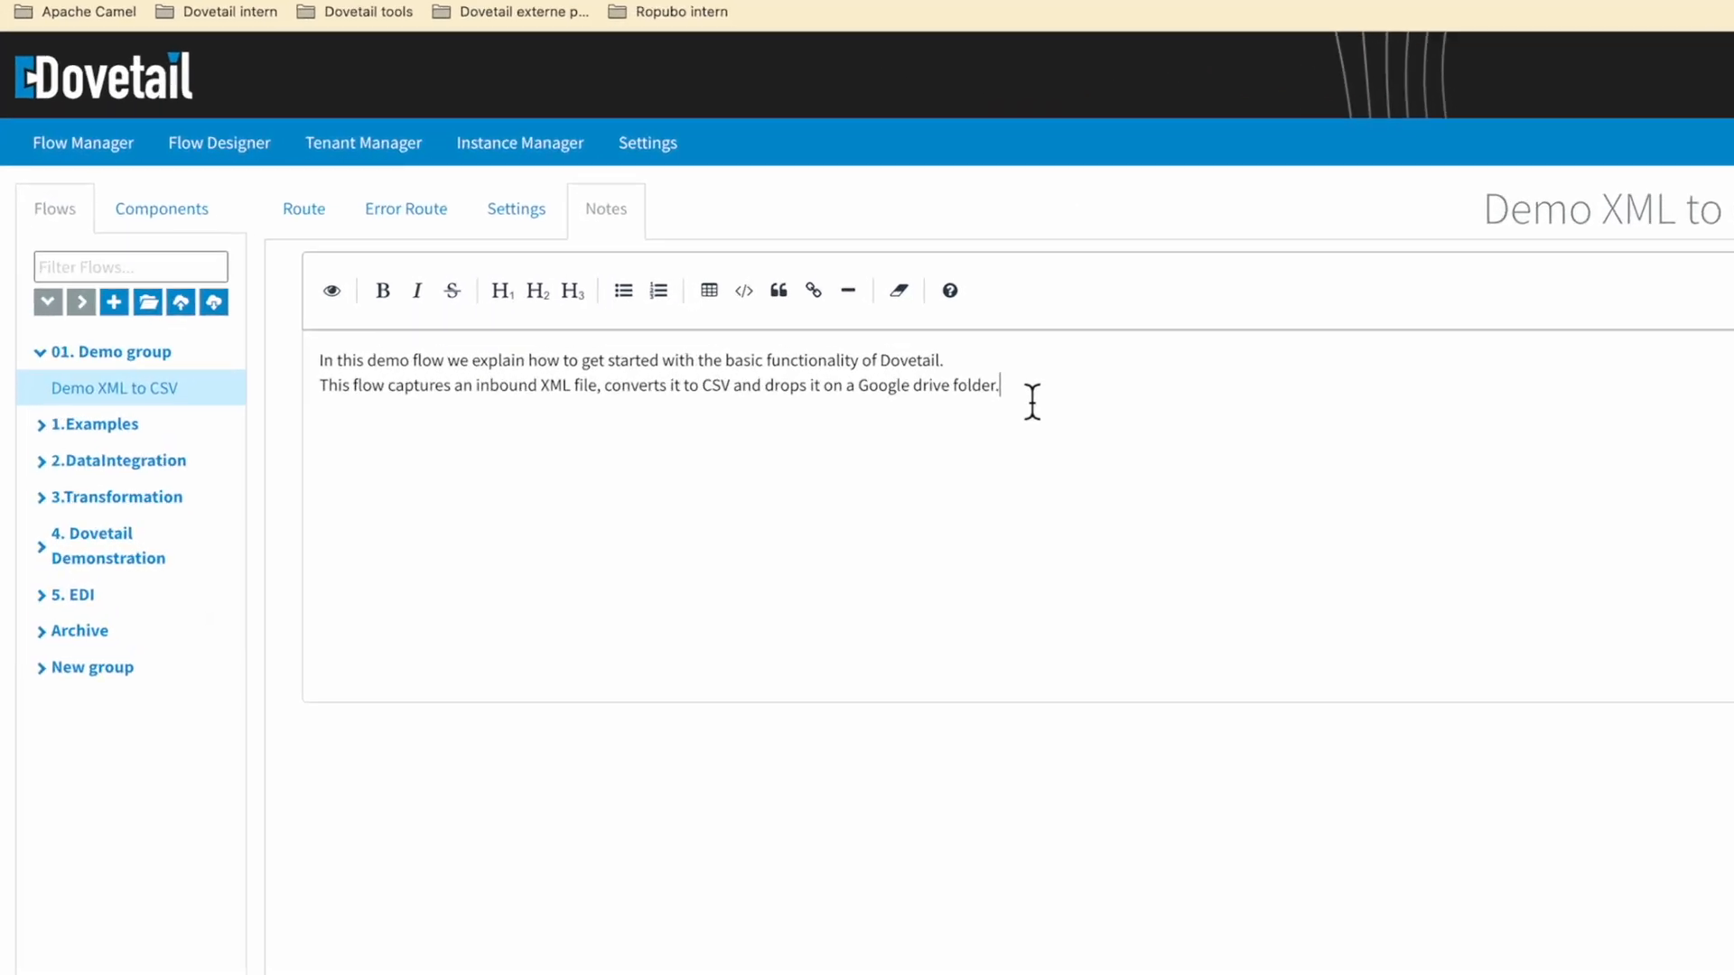
drag(1363, 474, 415, 421)
click(412, 269)
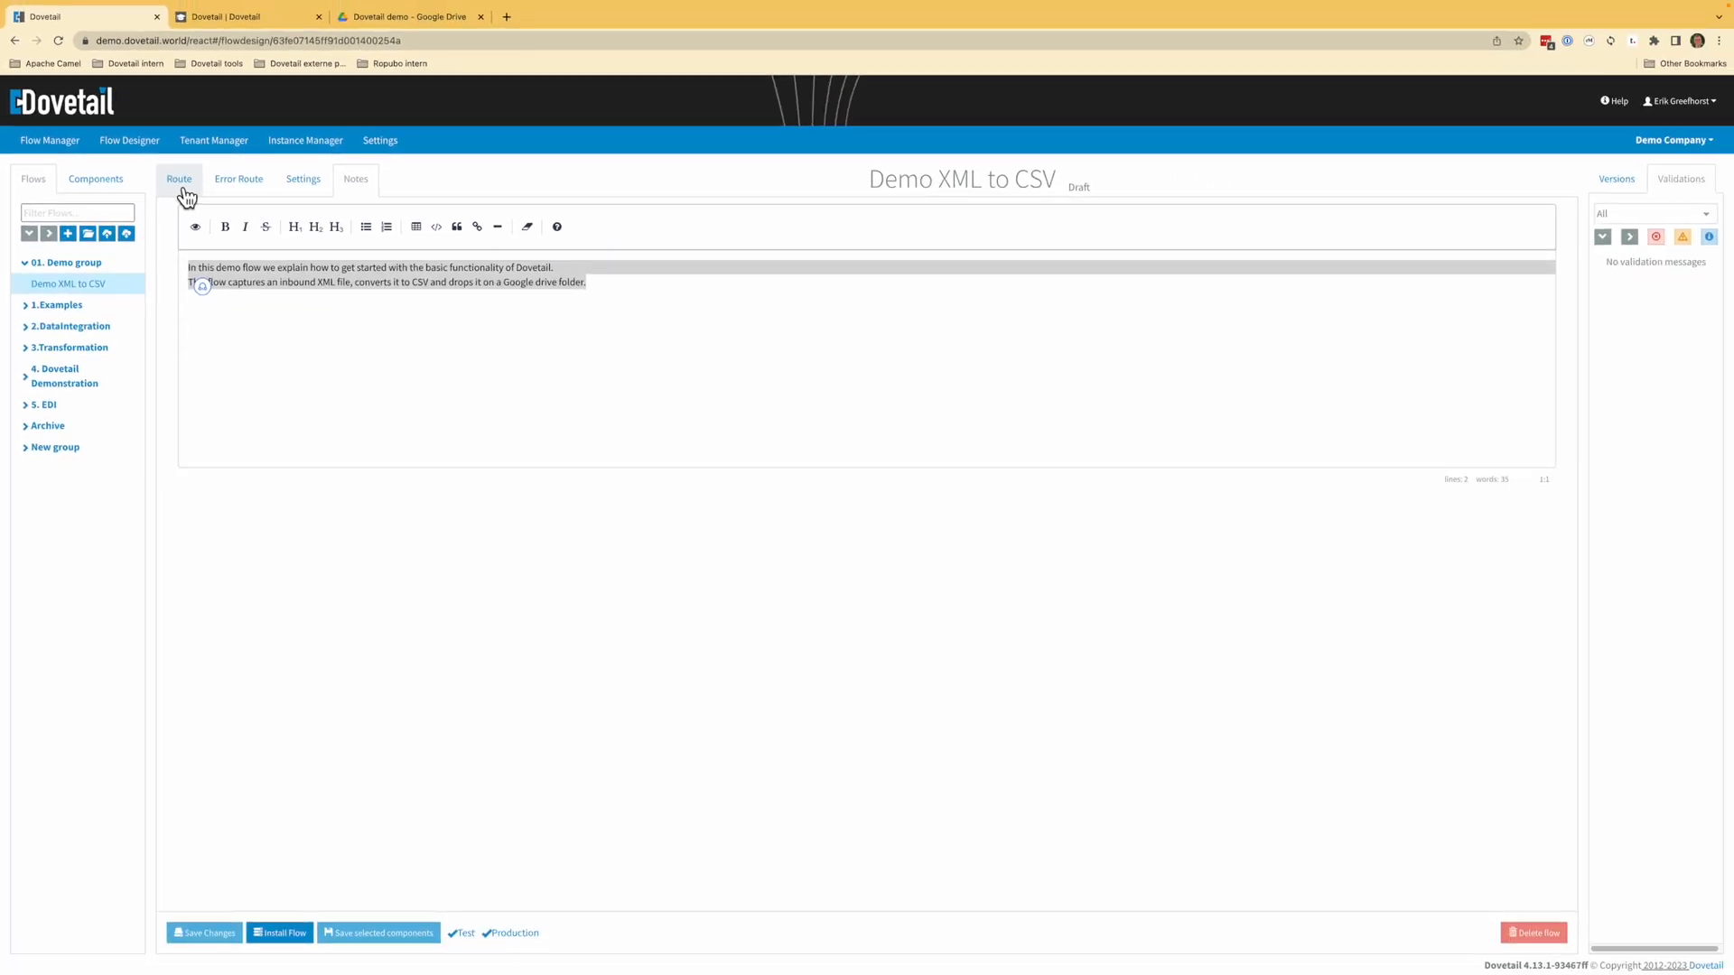
click(181, 185)
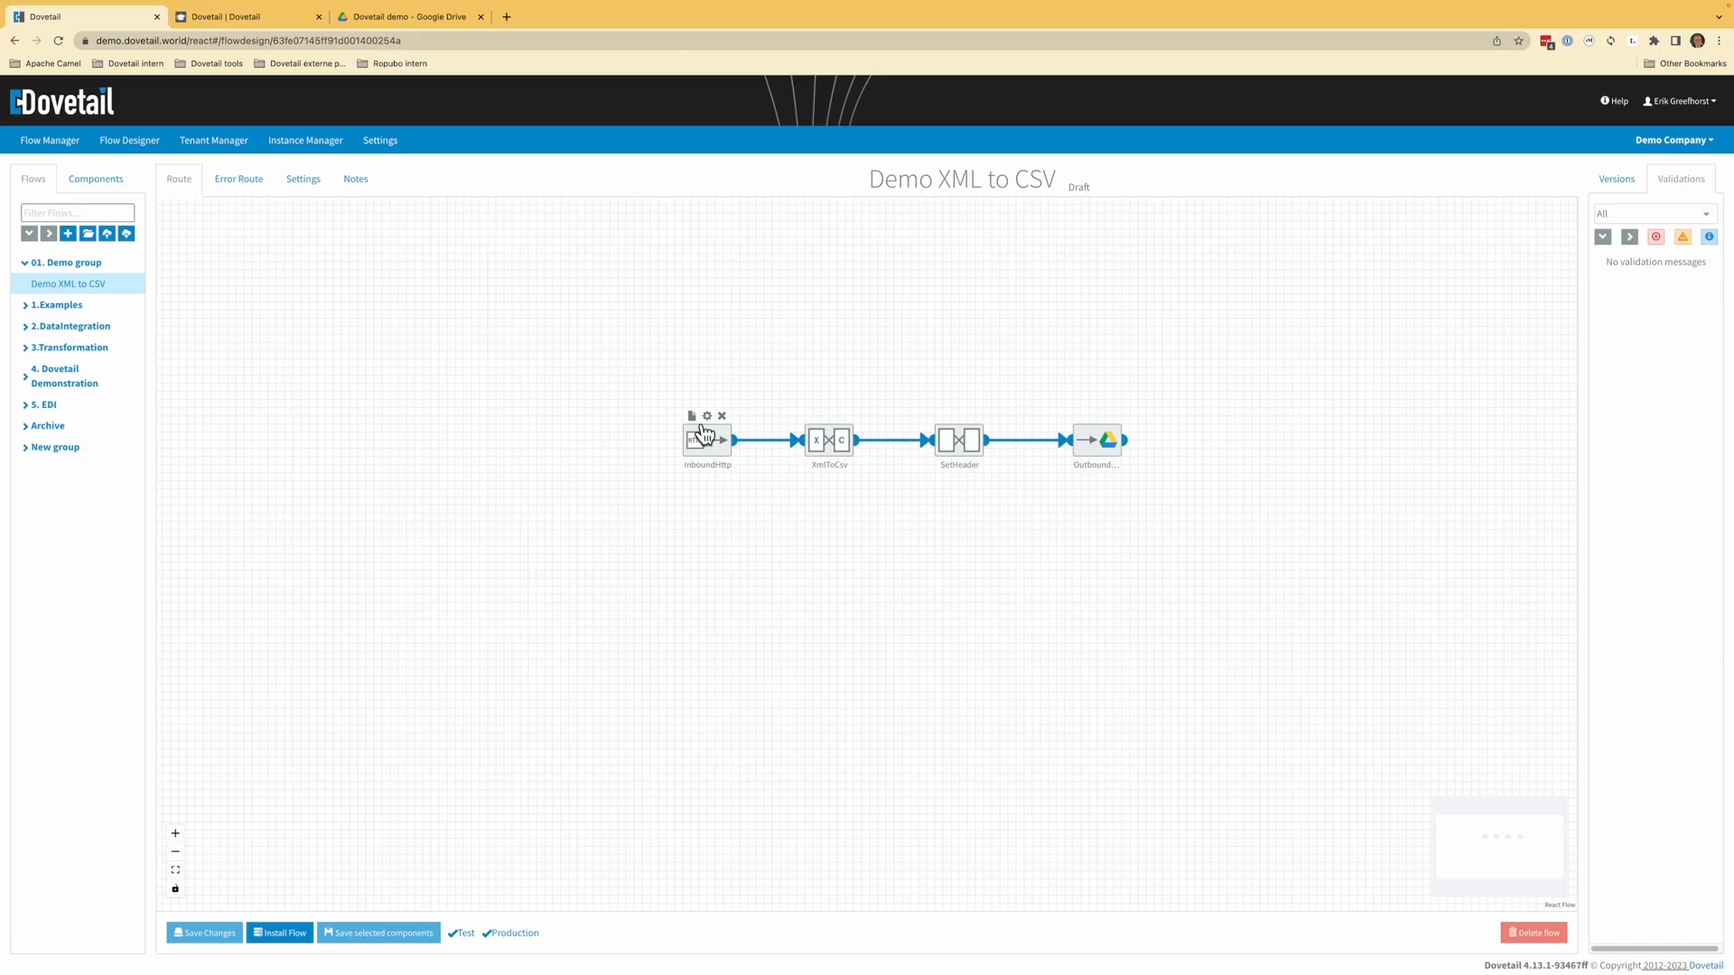
click(692, 416)
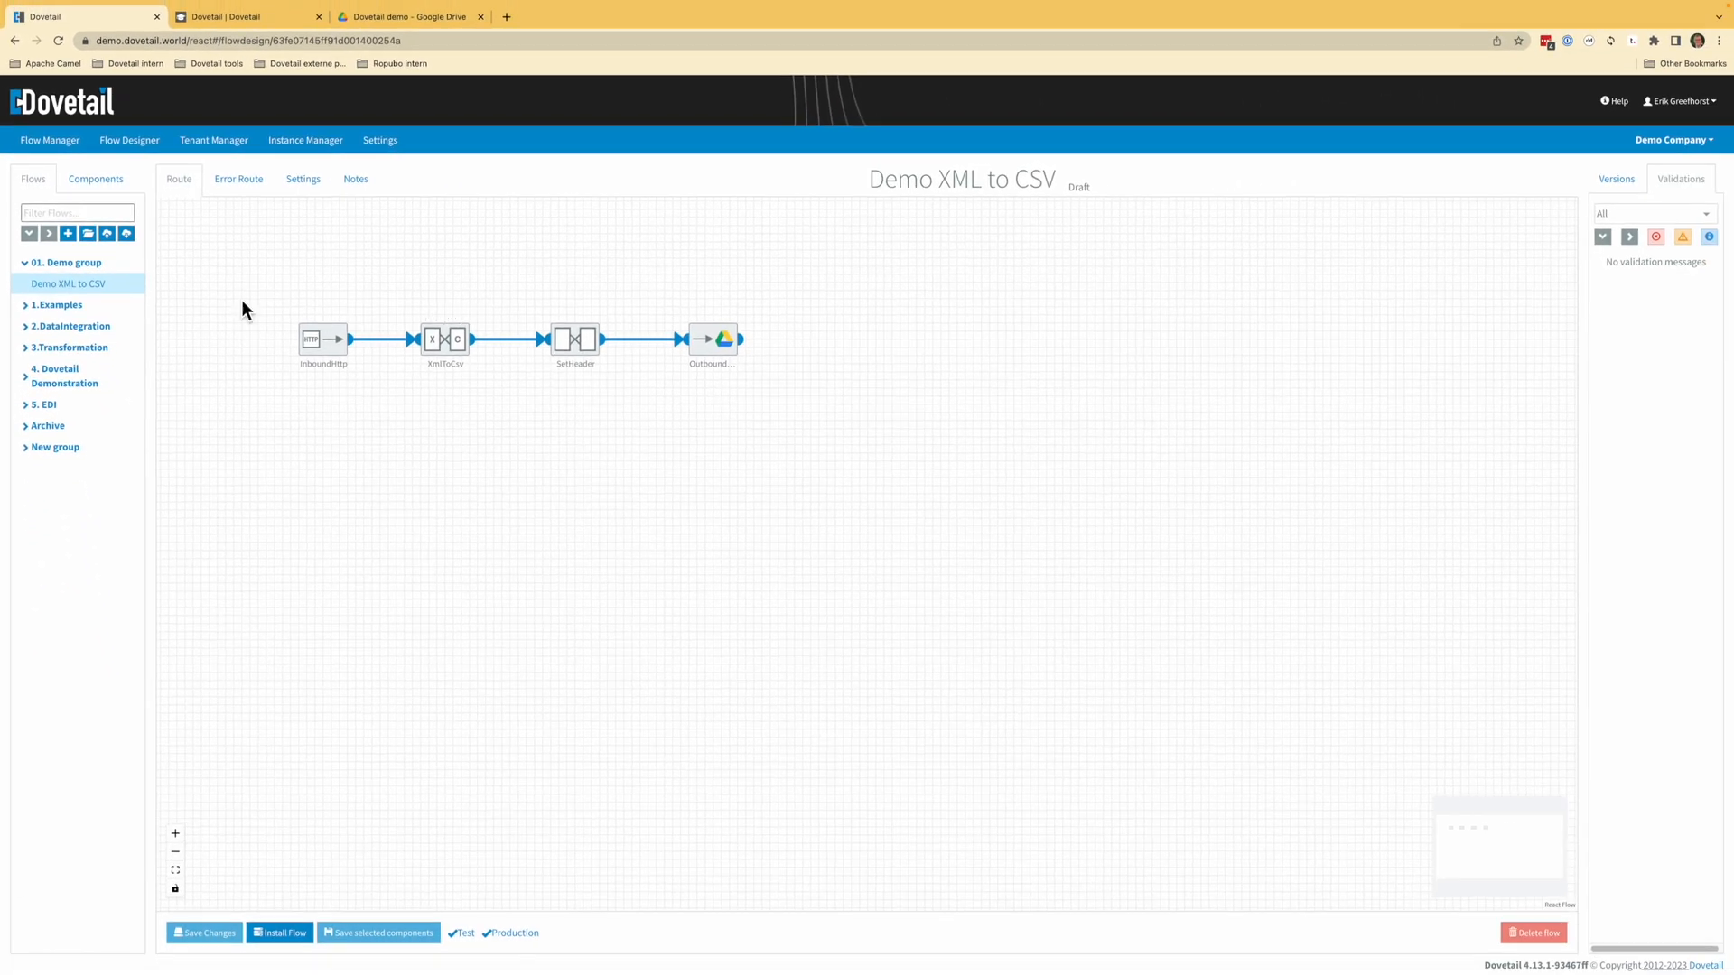
Create a new flow named Demo in the flow group "01. Demo group".
click(103, 237)
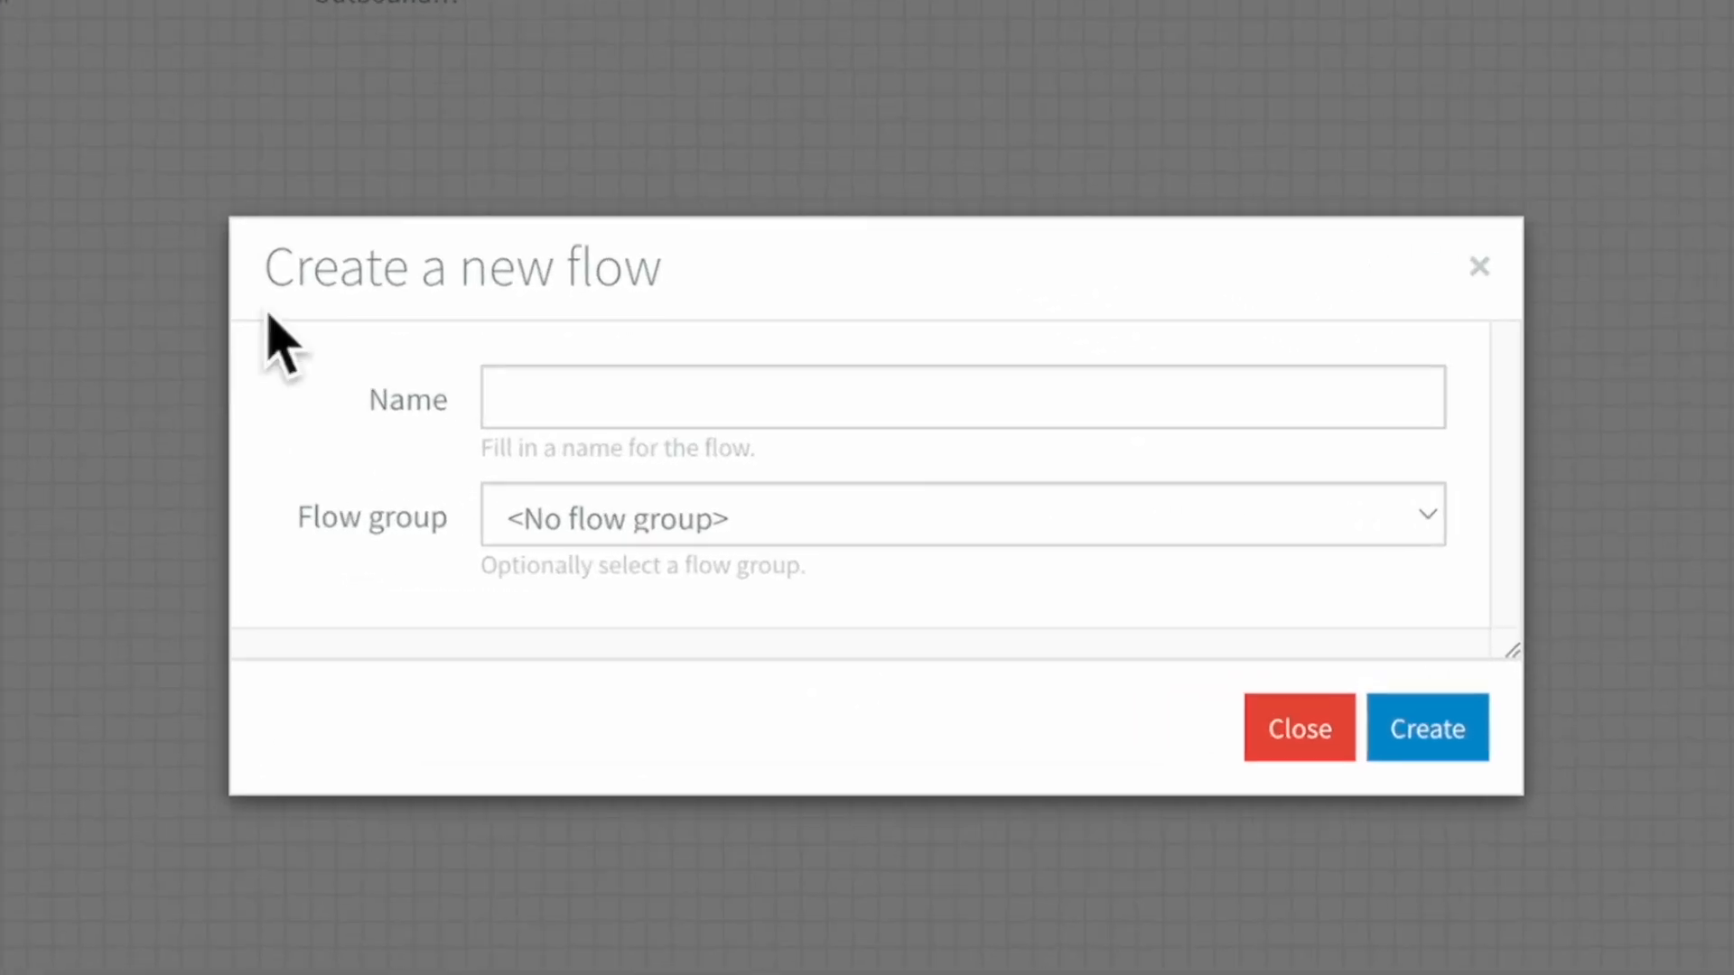
click(541, 398)
text(Demo)
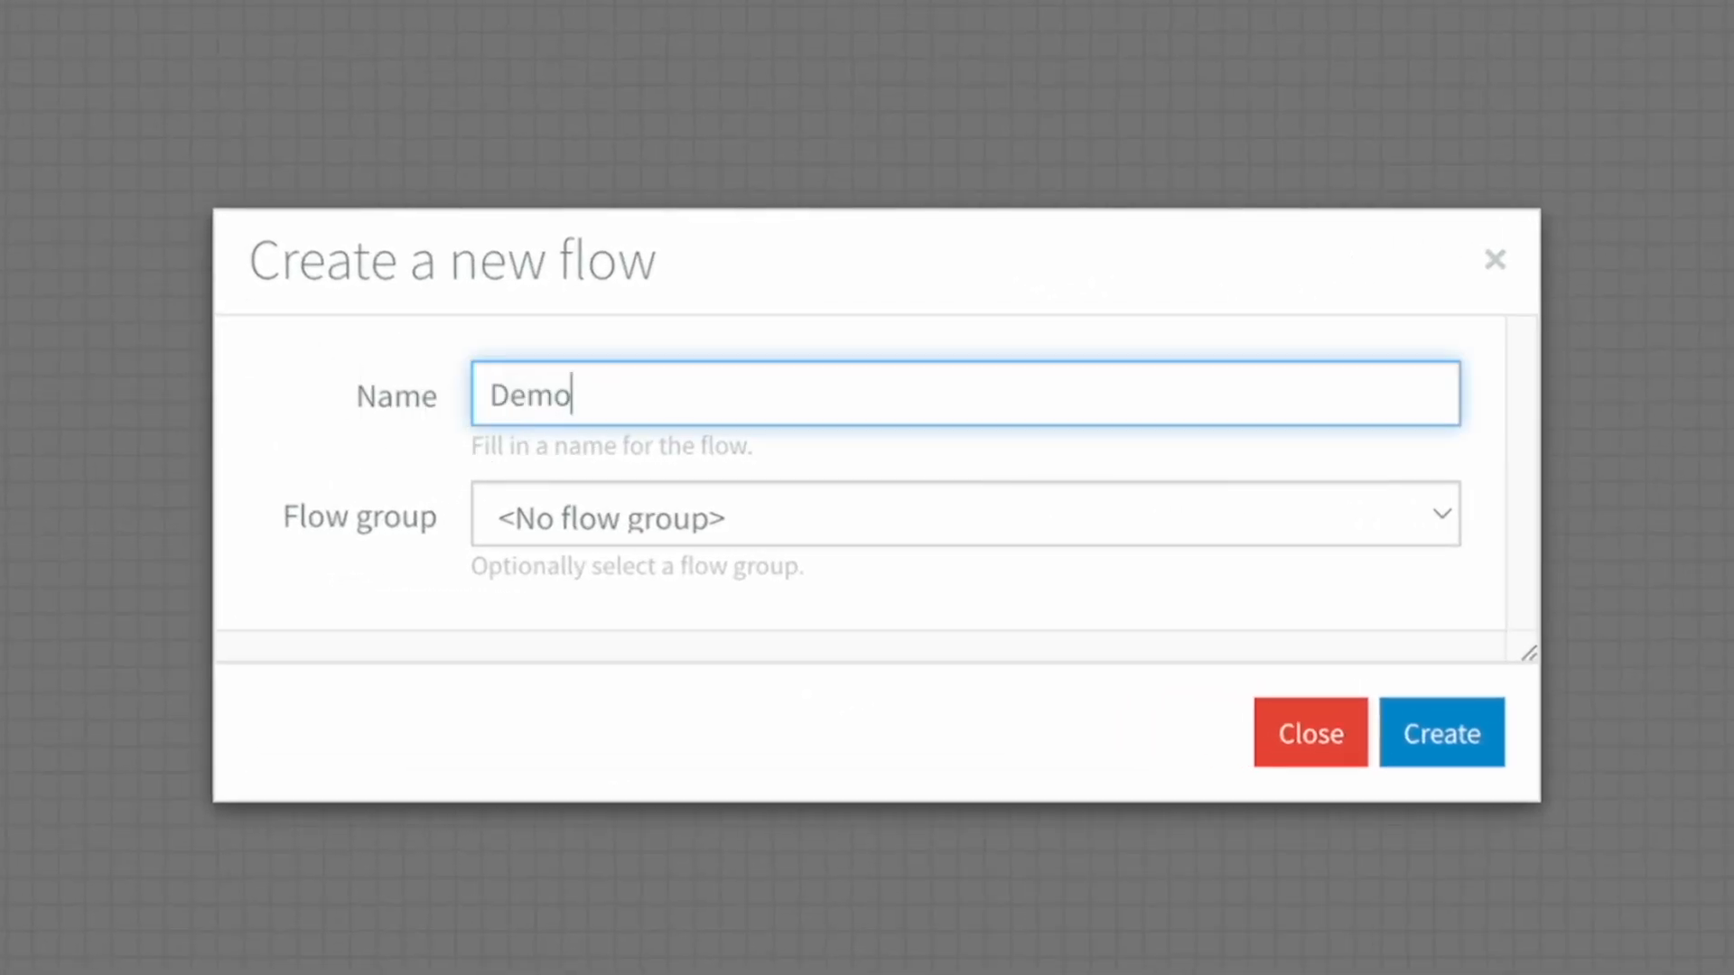
click(858, 553)
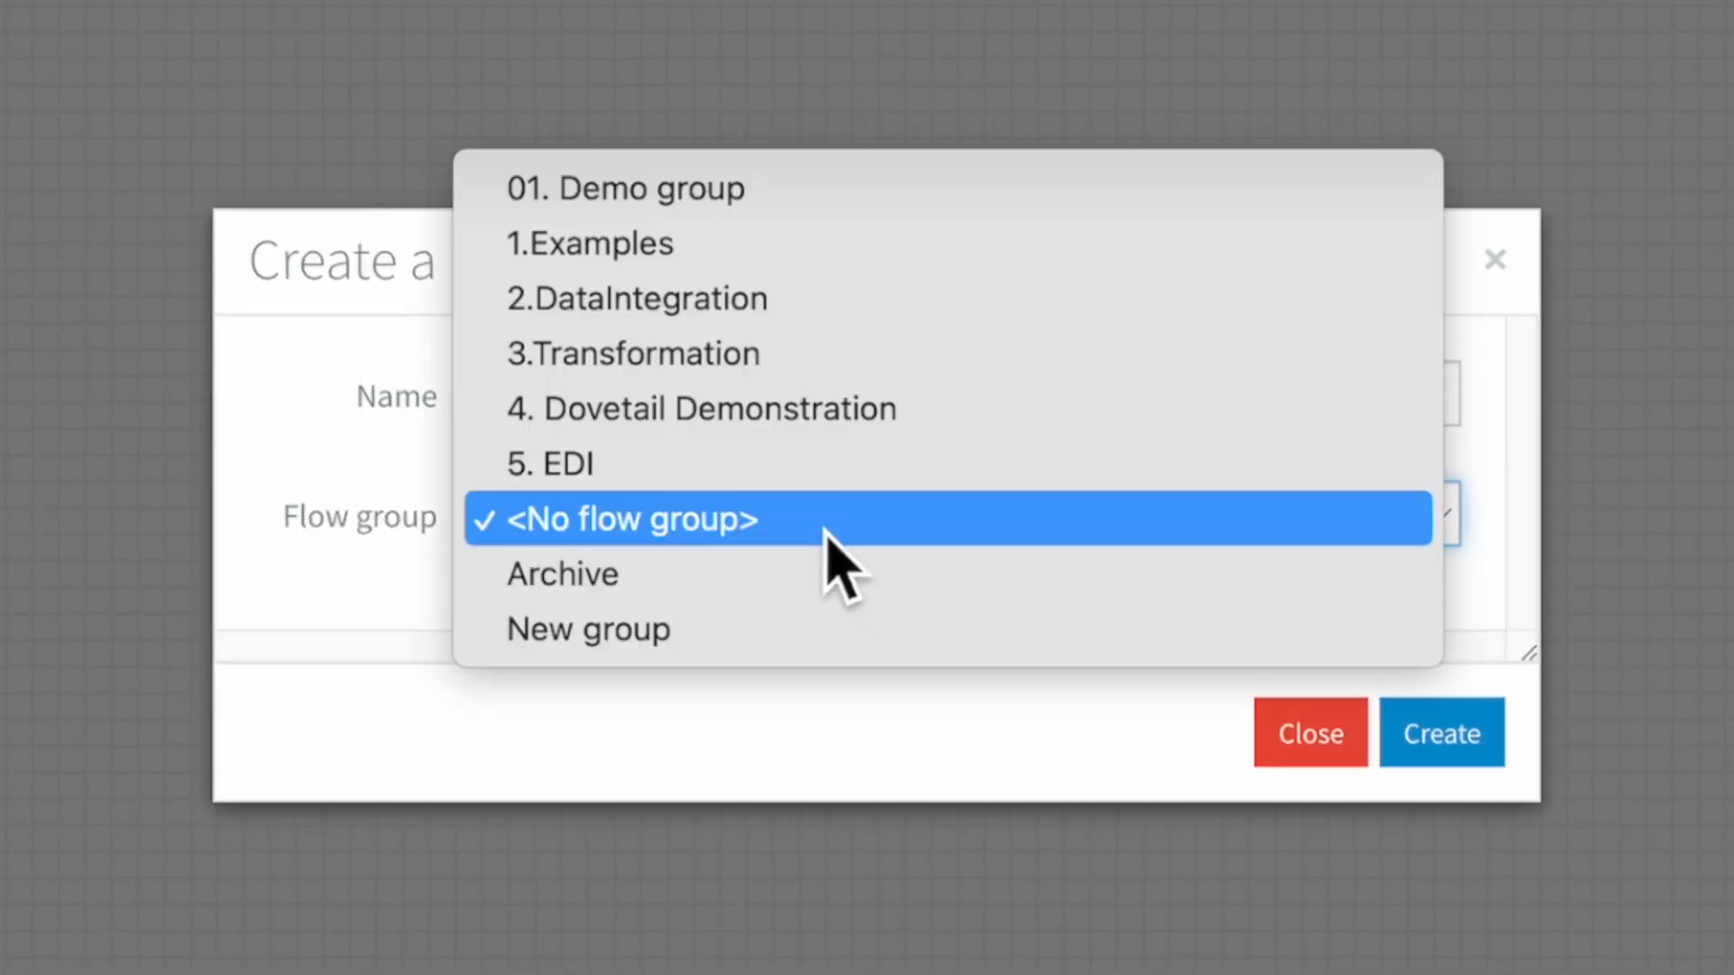
click(749, 190)
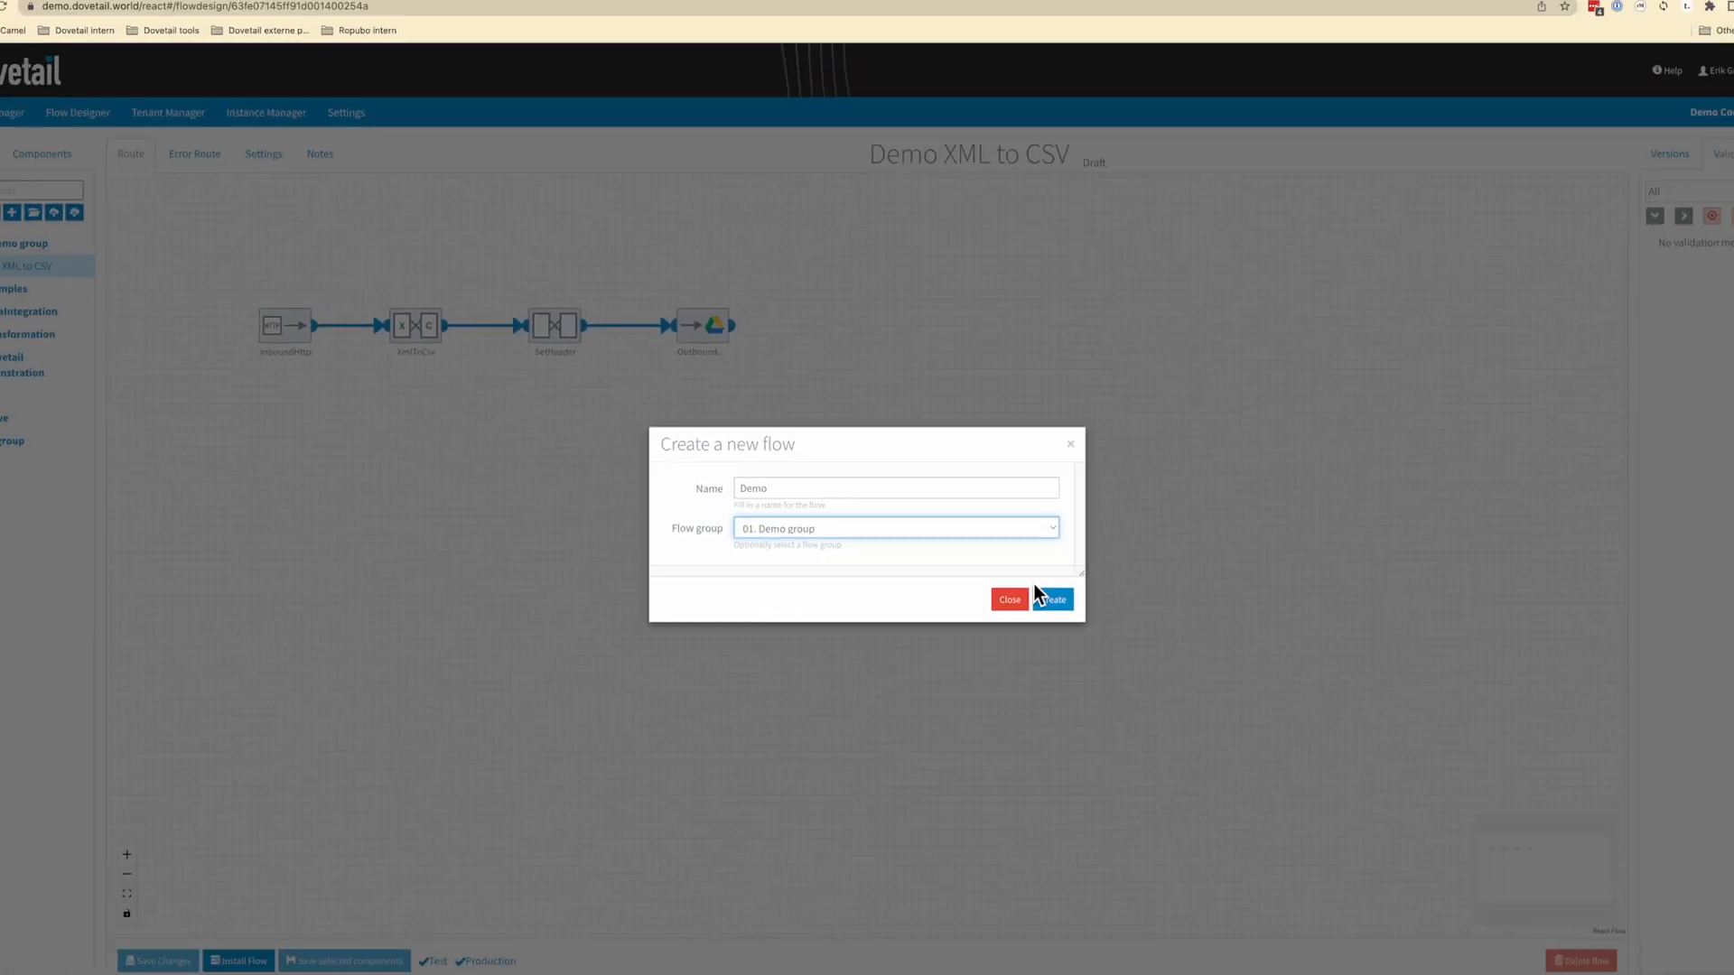
click(1038, 596)
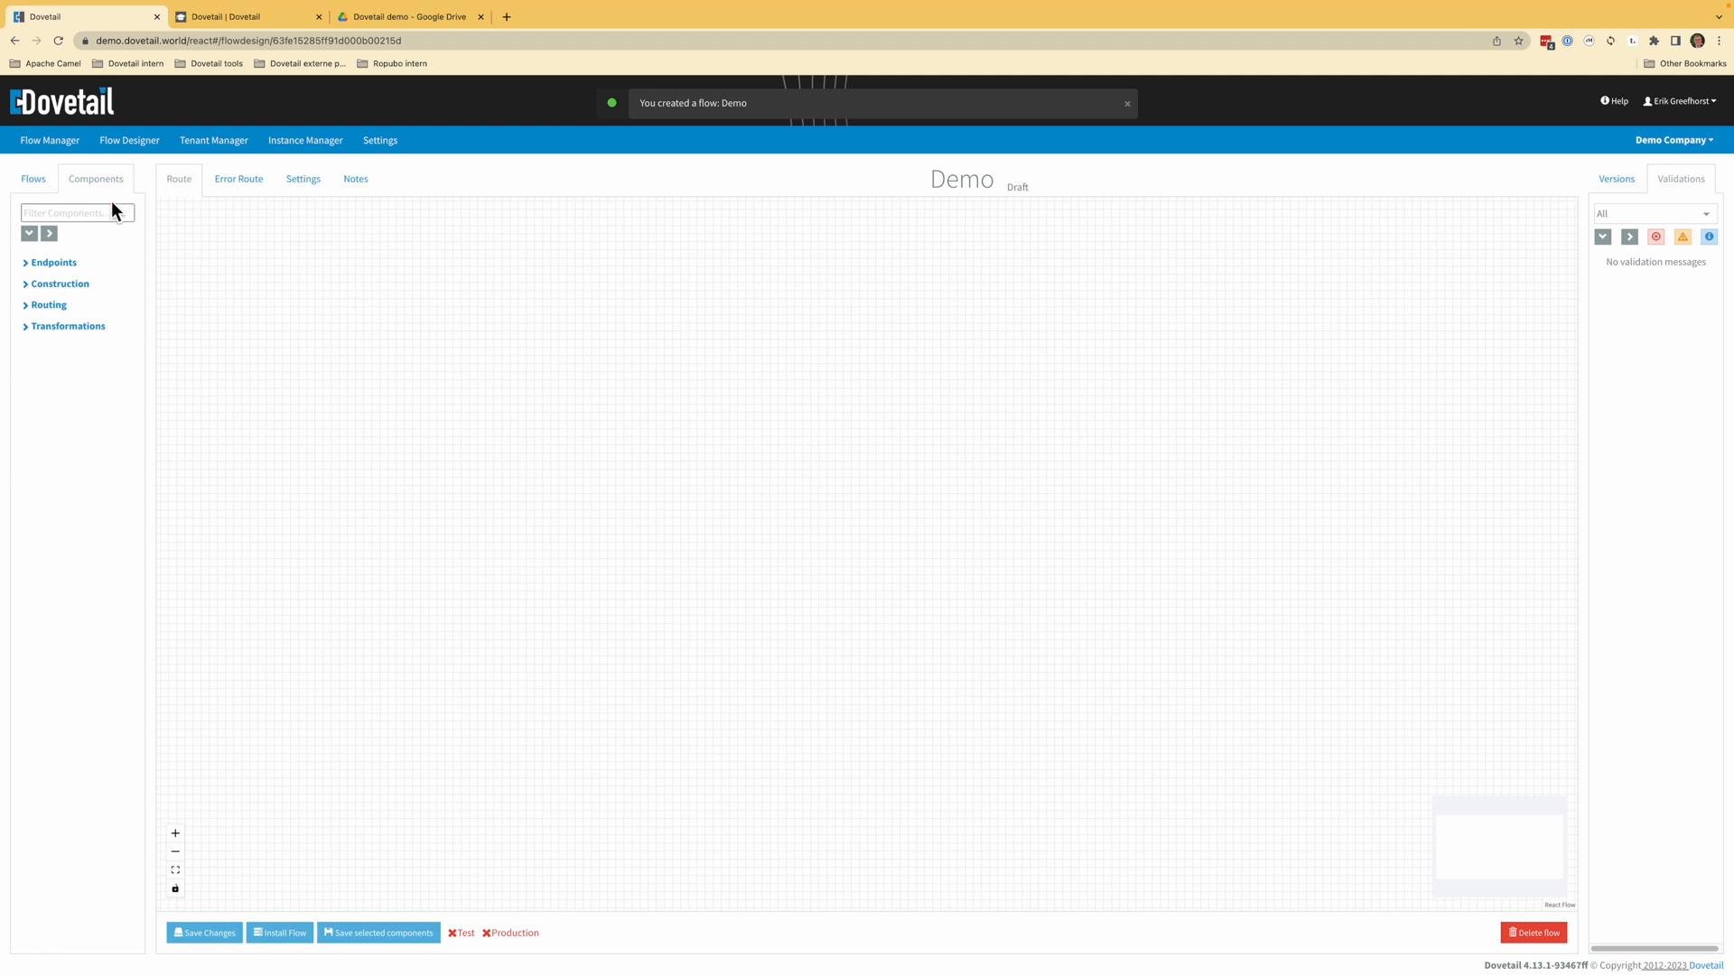
Filter the components for "http" and place an InboundHttp component on the Demo flow's route canvas.
click(112, 212)
text(http)
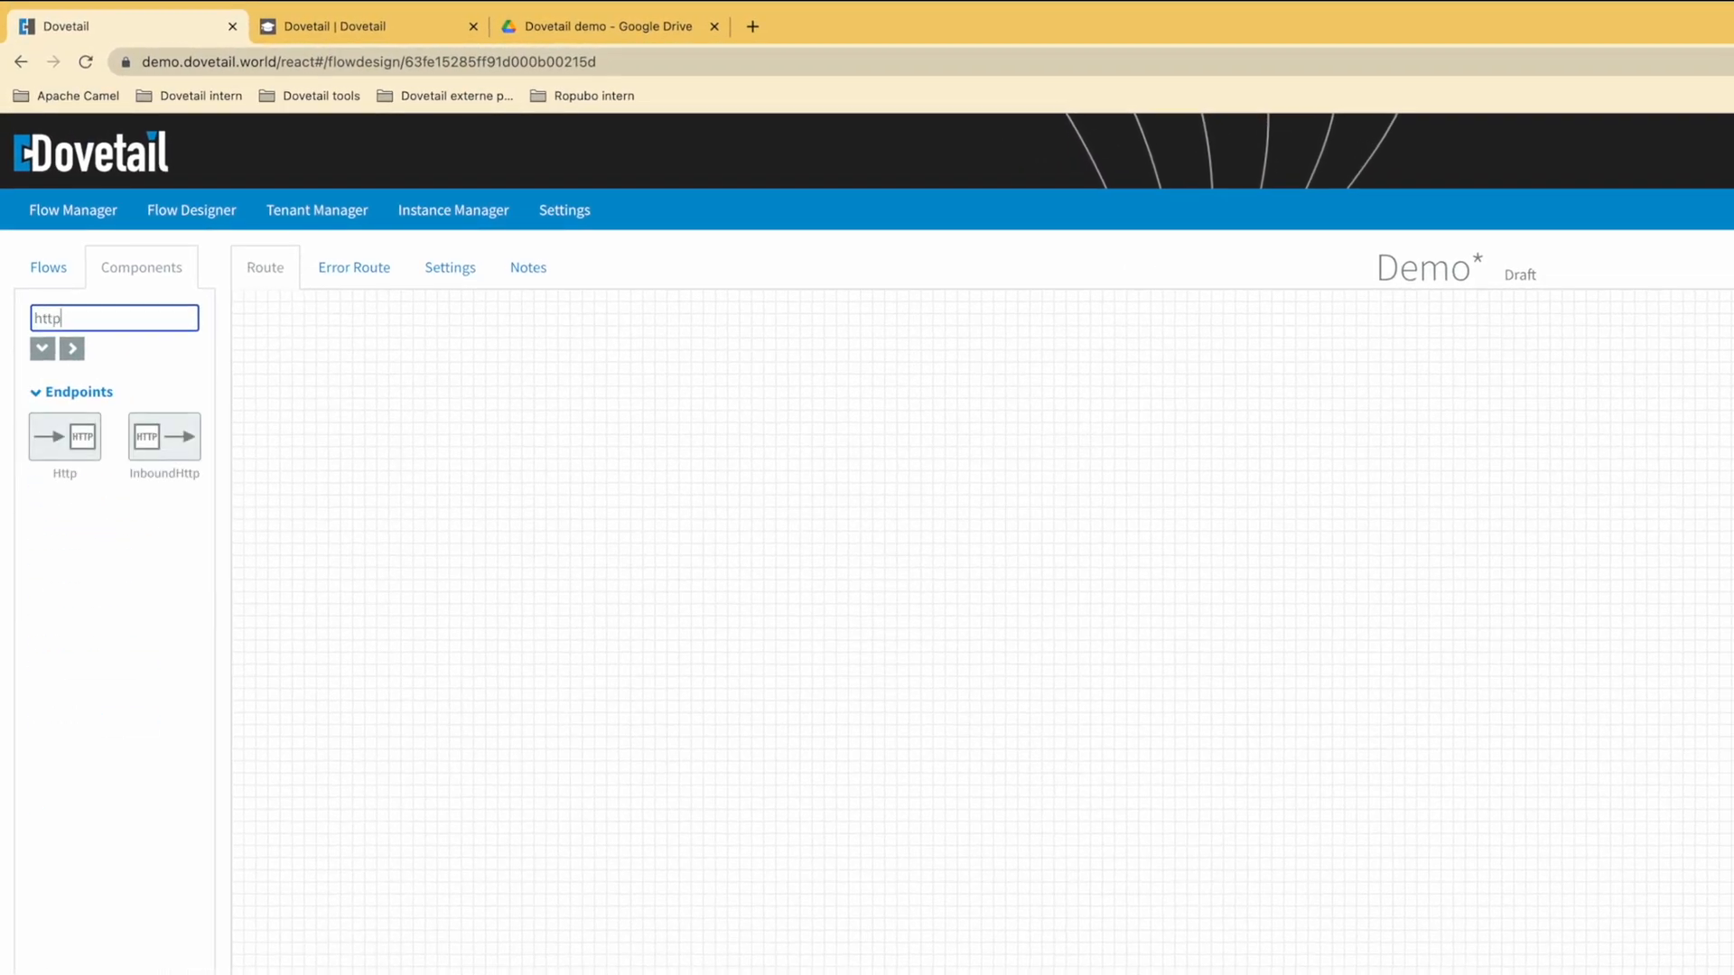
drag(190, 455, 237, 452)
drag(593, 666, 824, 711)
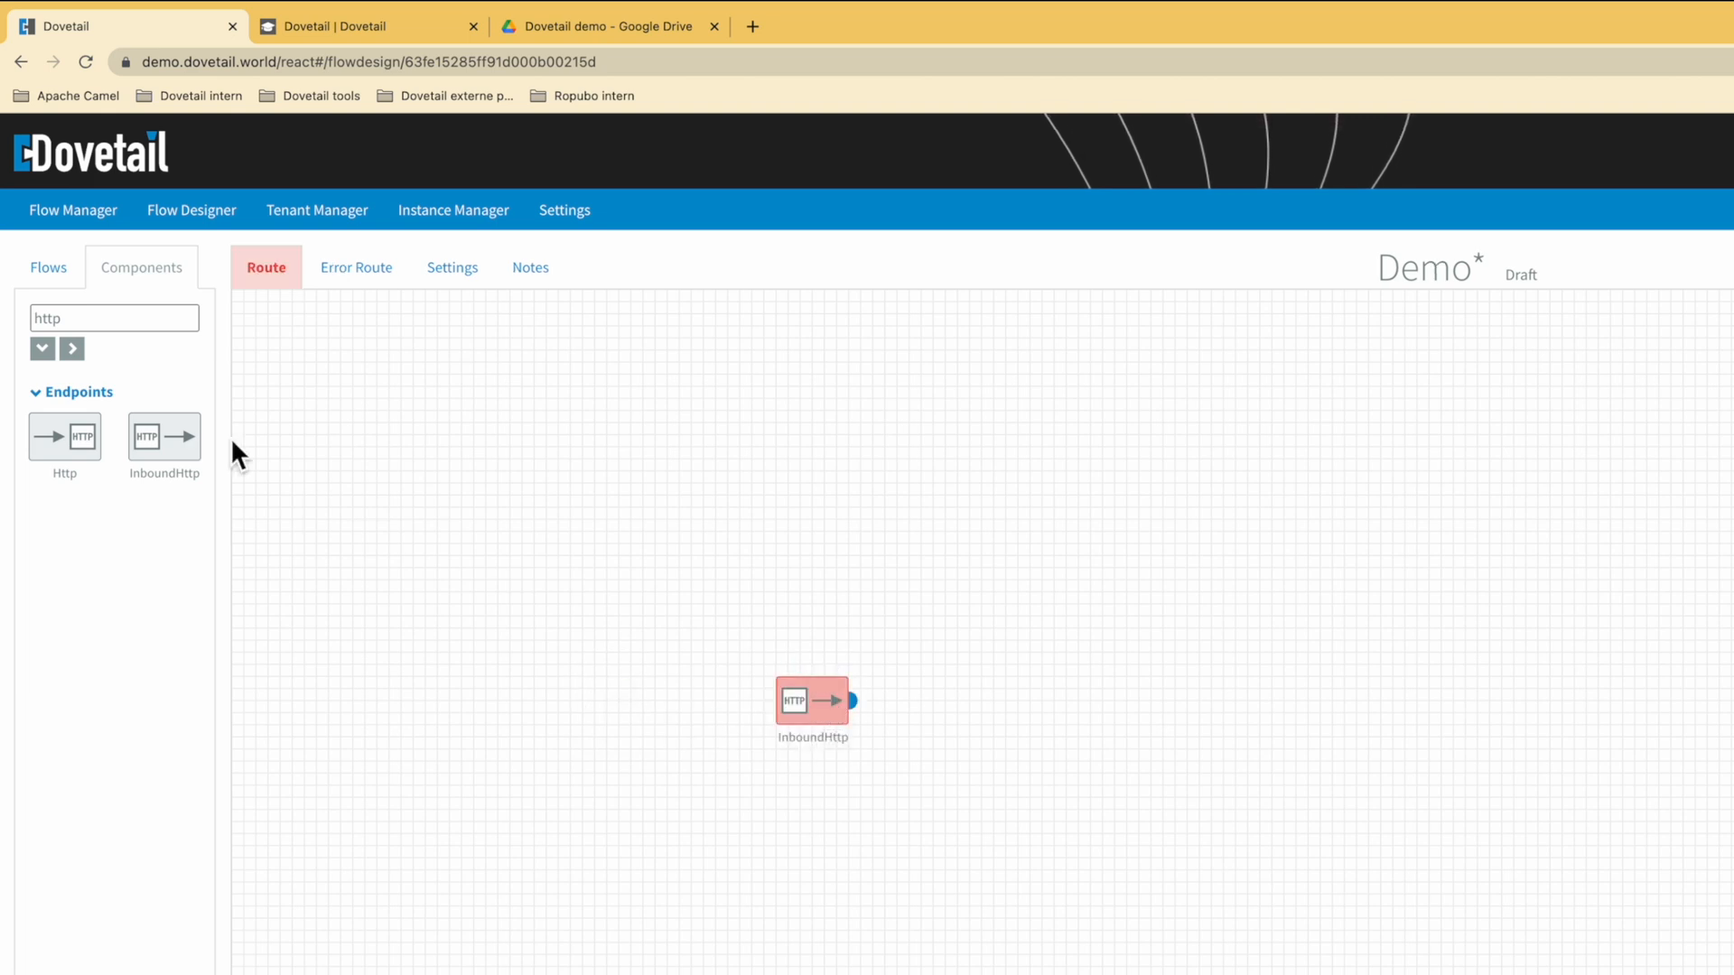
Filter the components for "googl" and place an outbound Google Drive component beside InboundHttp on the Demo route.
drag(85, 318, 8, 318)
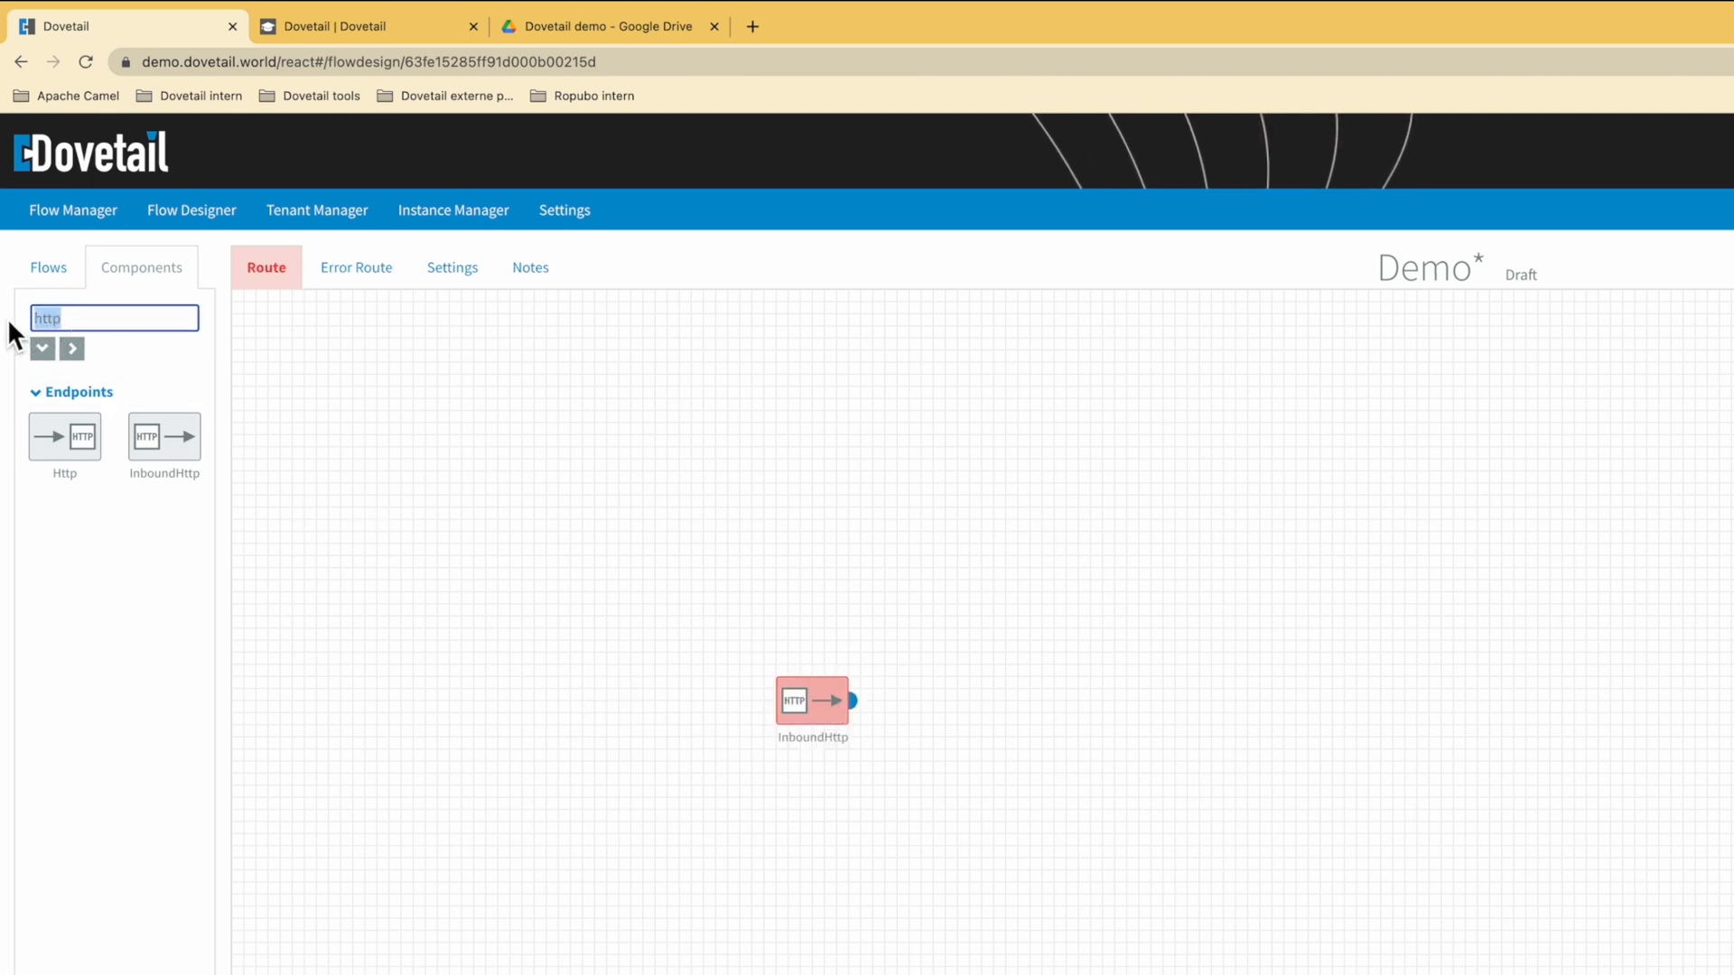
text(goog)
drag(164, 439, 1035, 712)
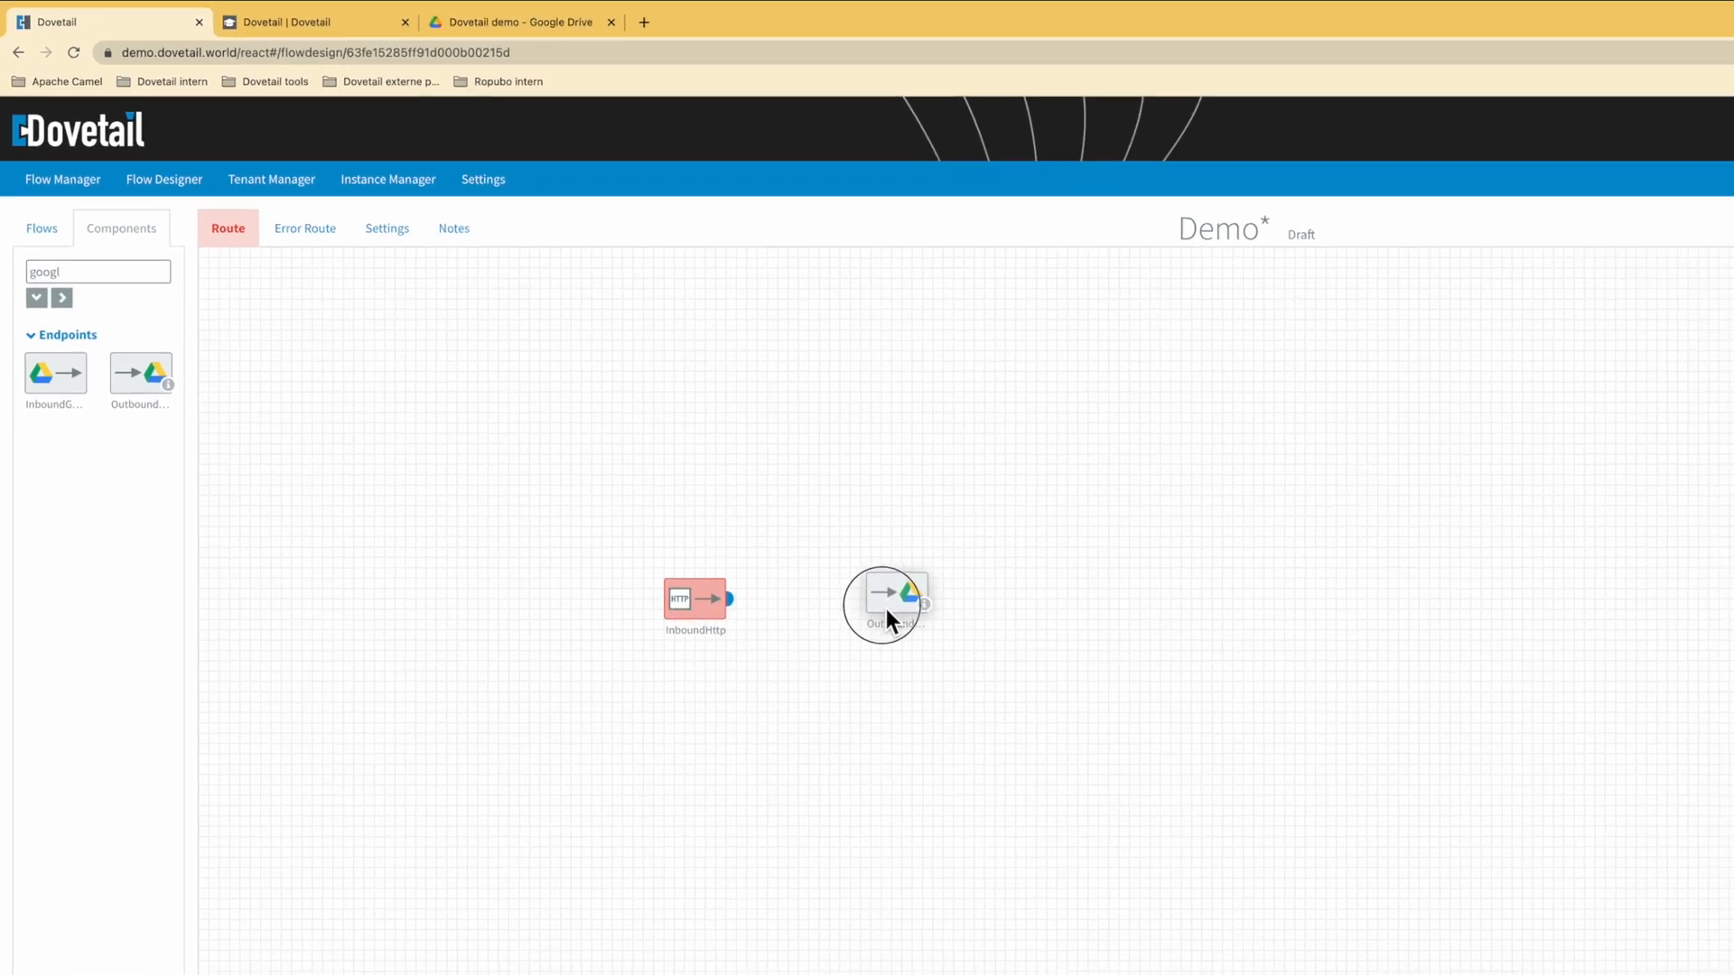
drag(885, 608, 888, 611)
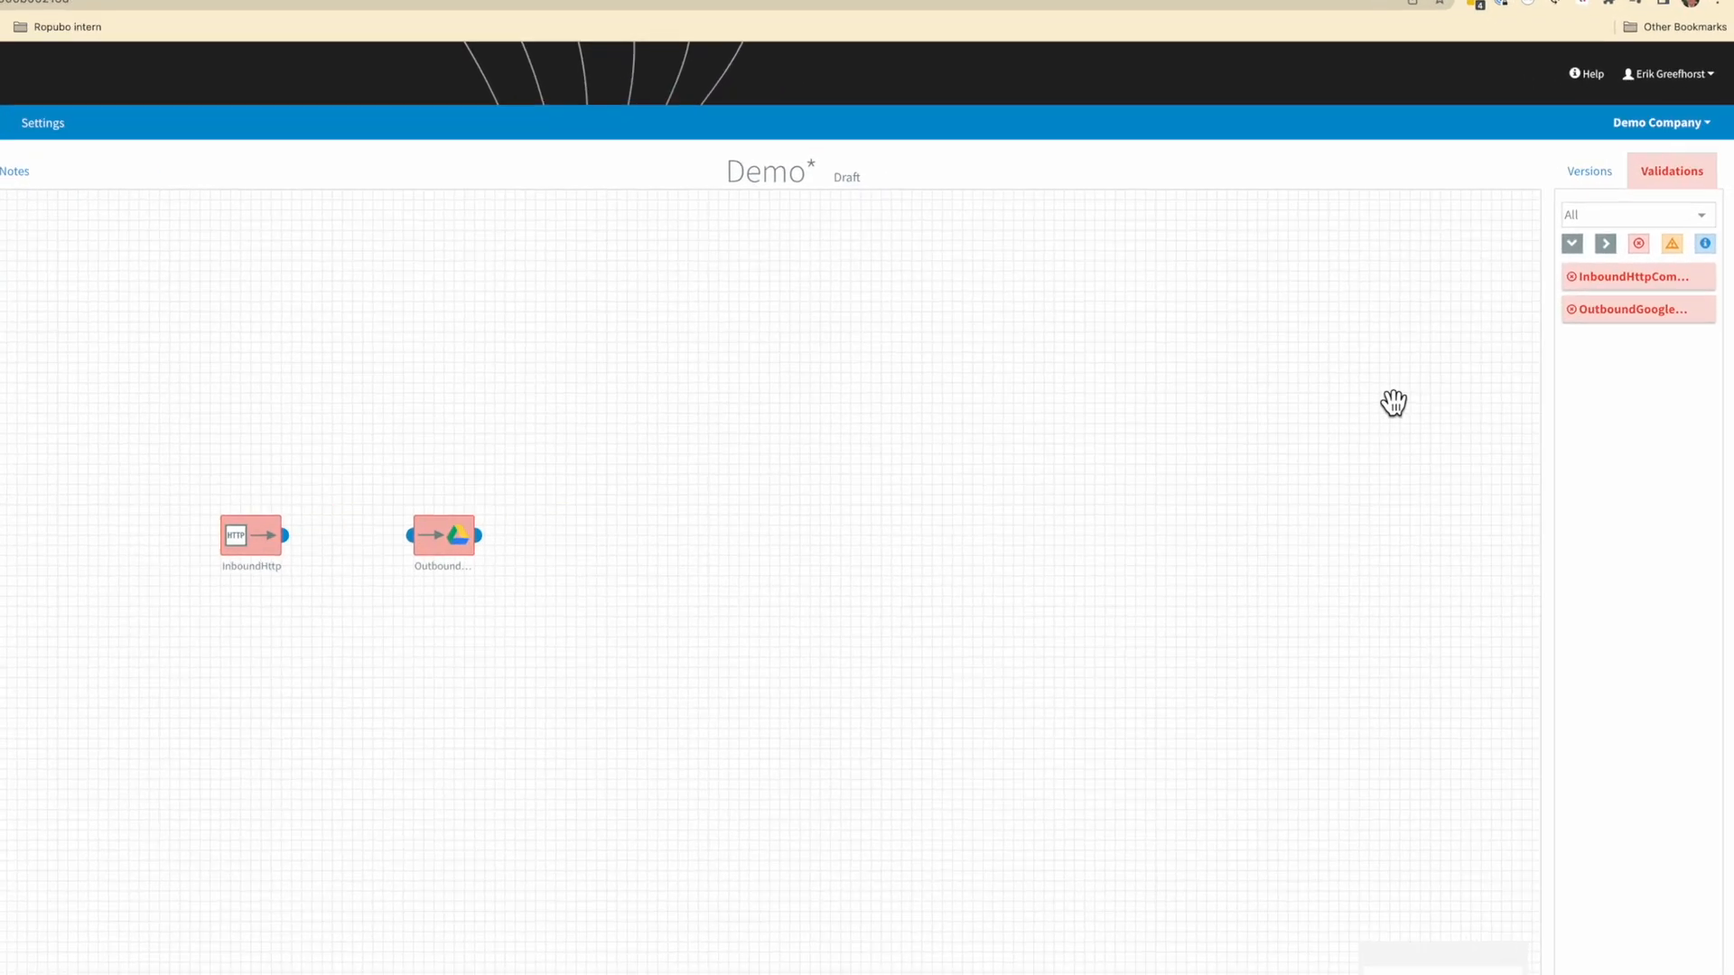
Review the InboundHttp component's validation messages and set its endpoint to DemoFlow2.
click(1680, 177)
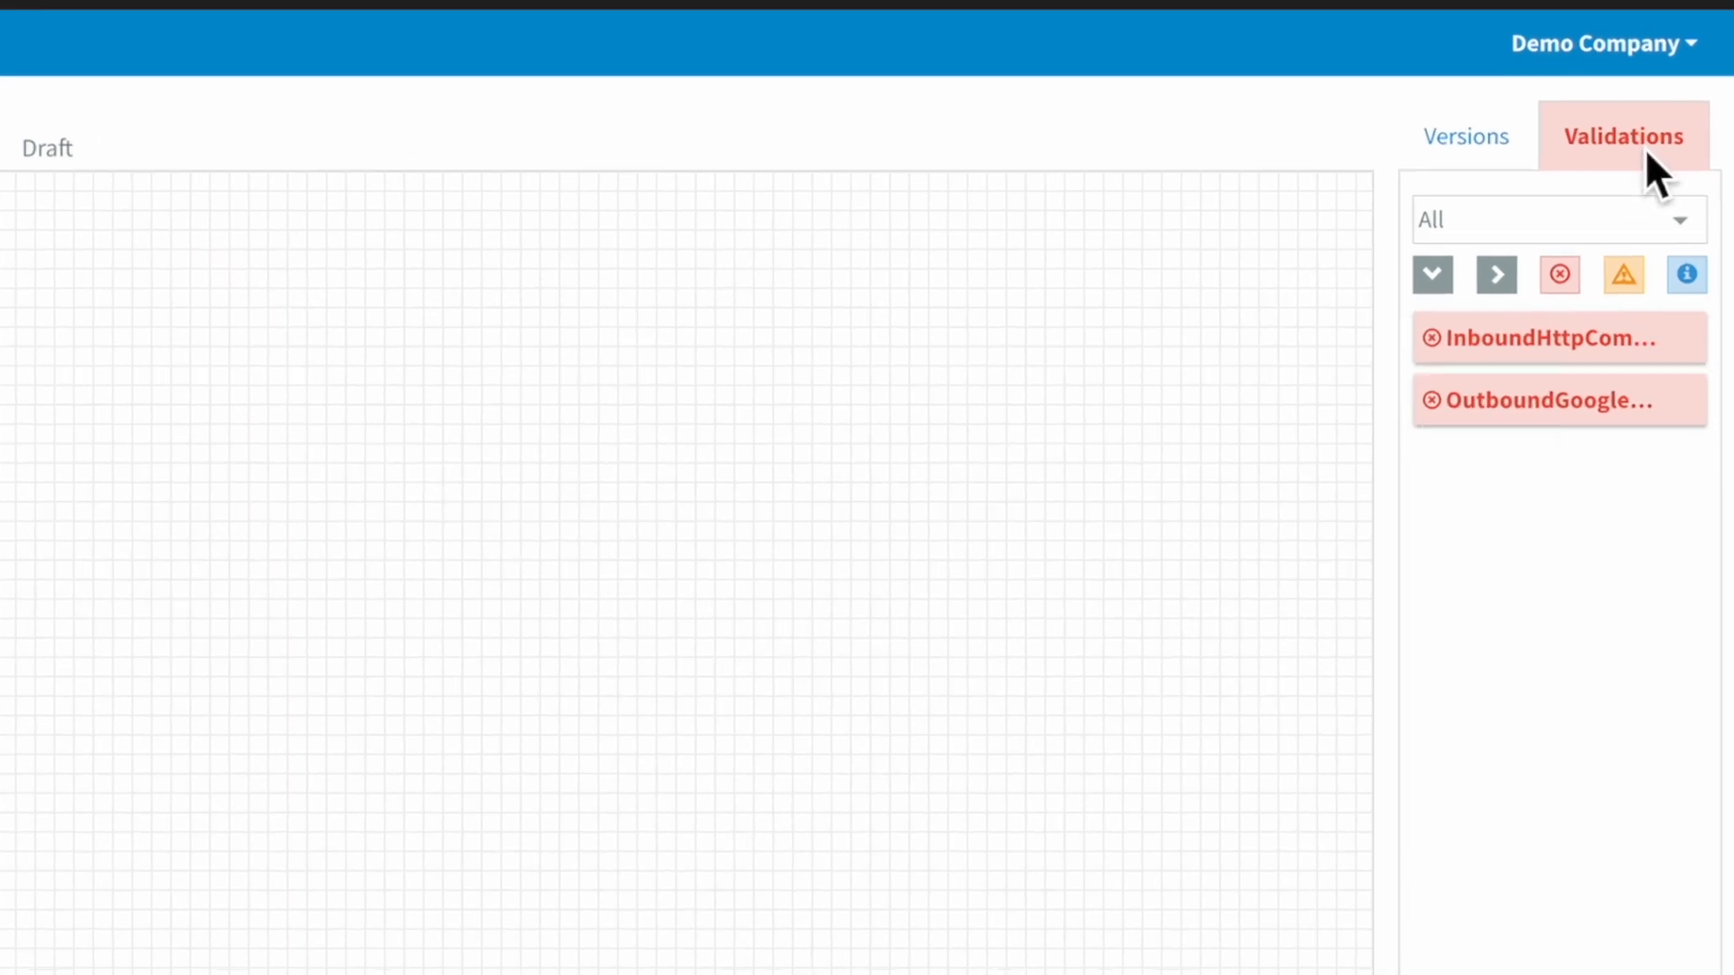
click(1556, 339)
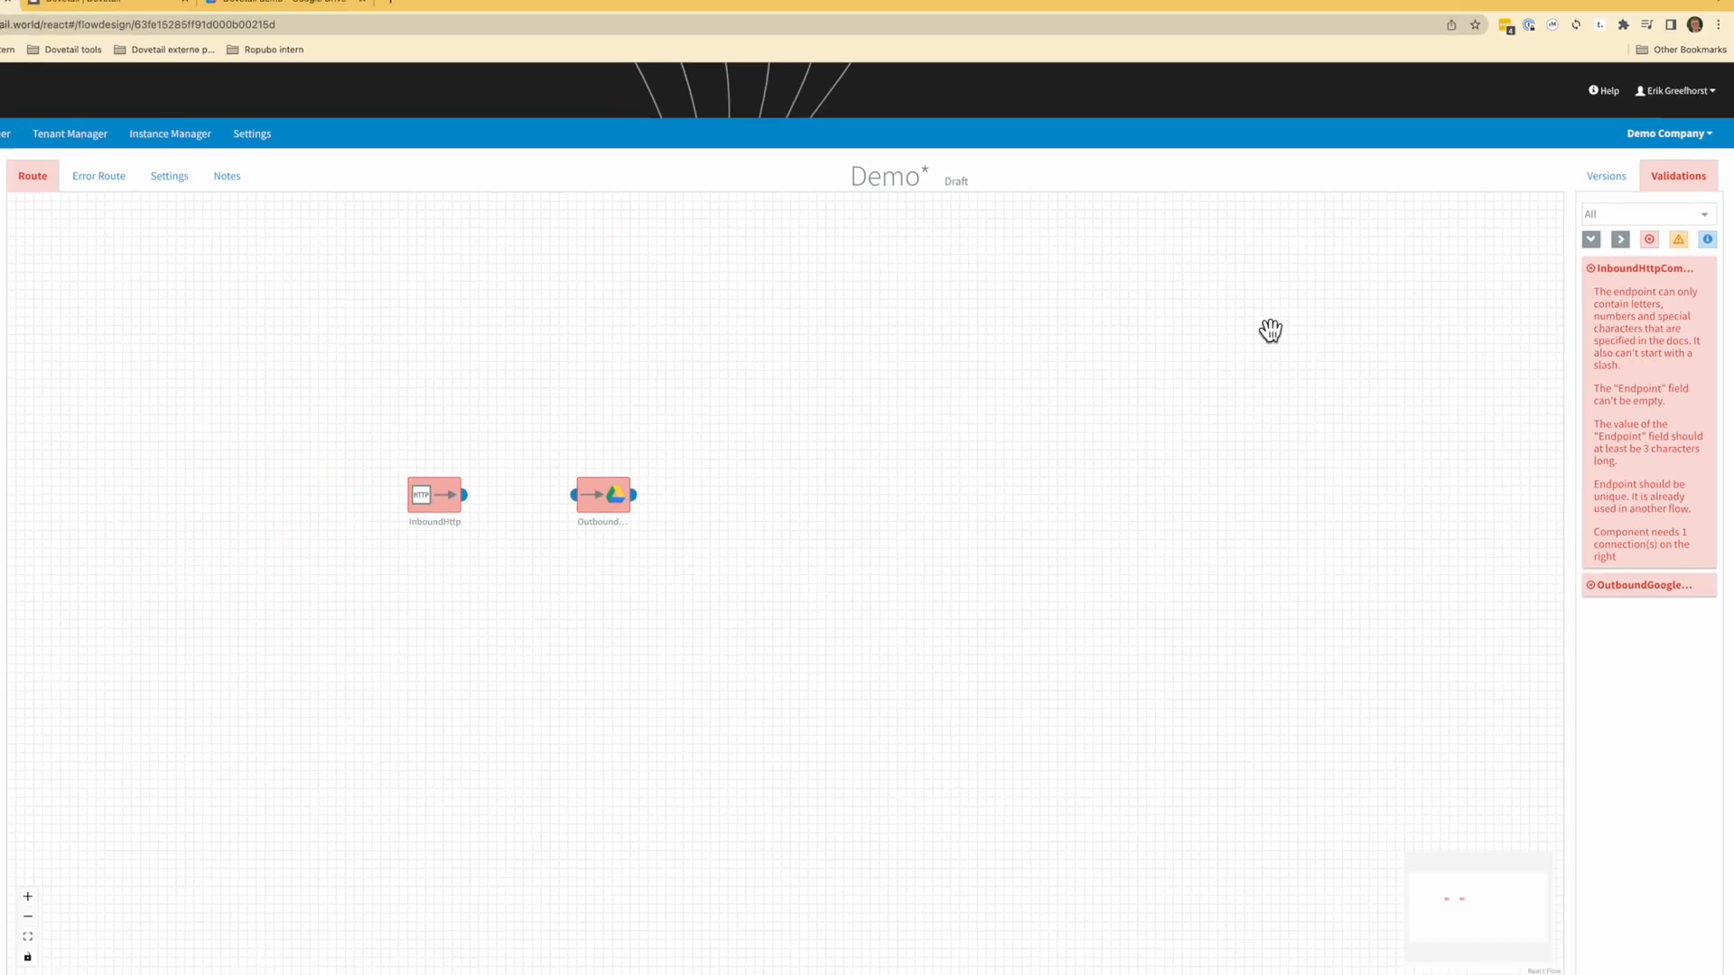
mouse_move(453, 512)
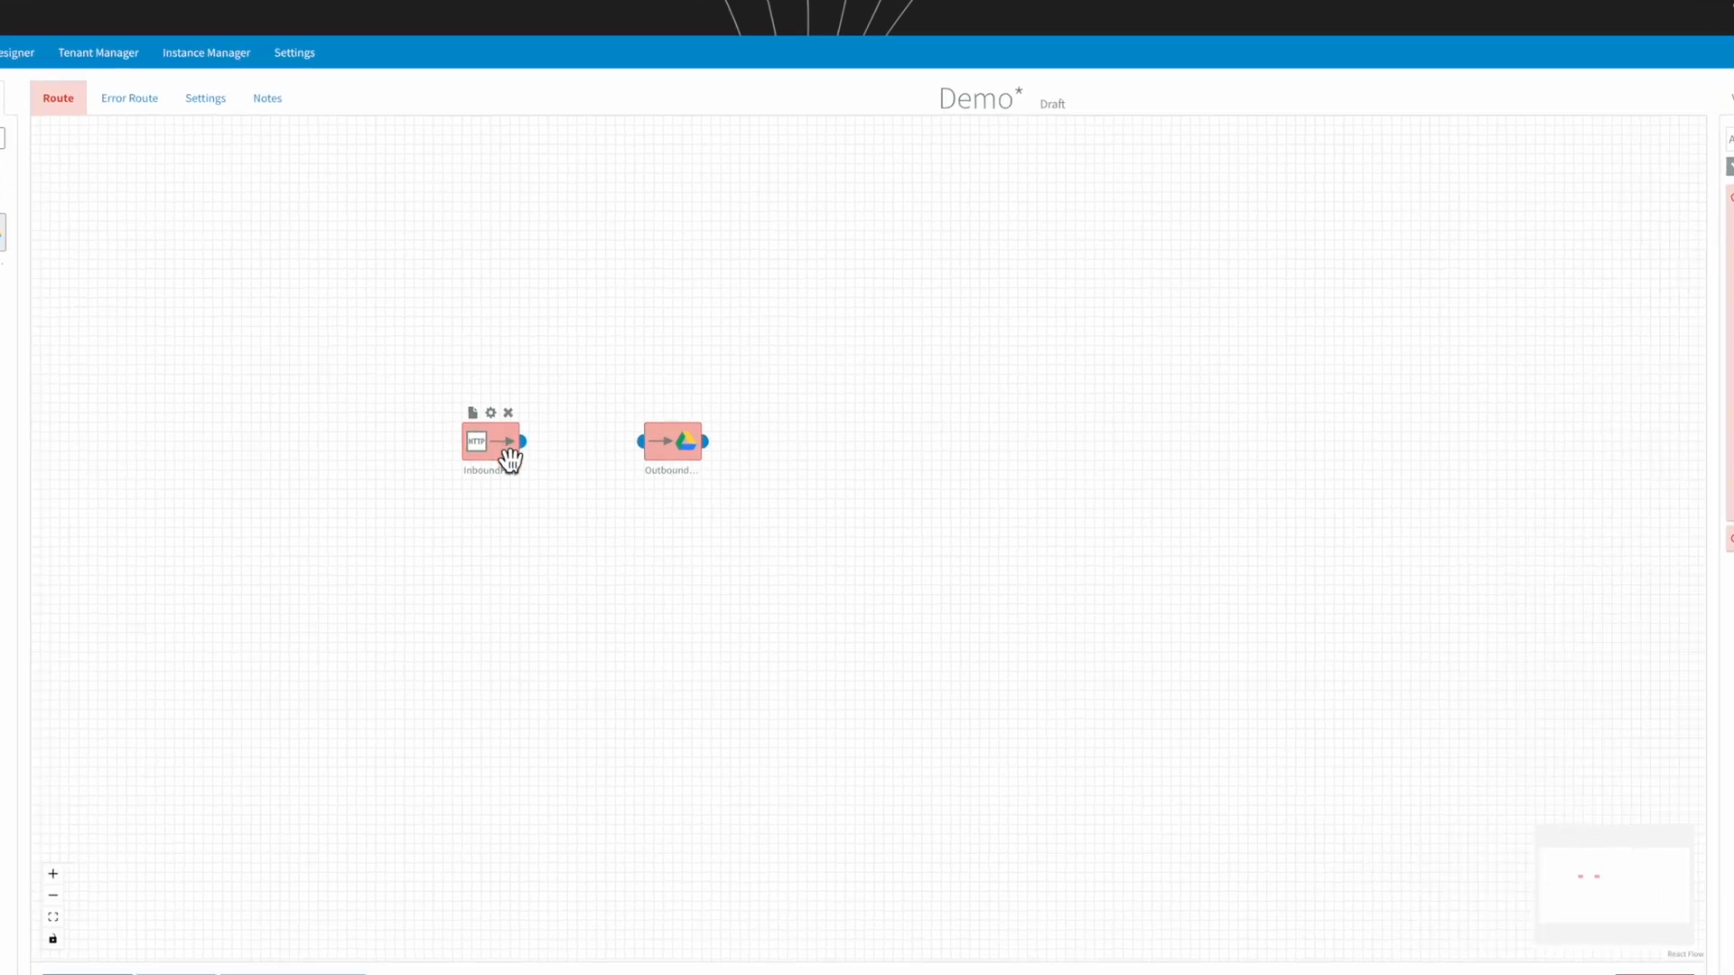
double_click(501, 446)
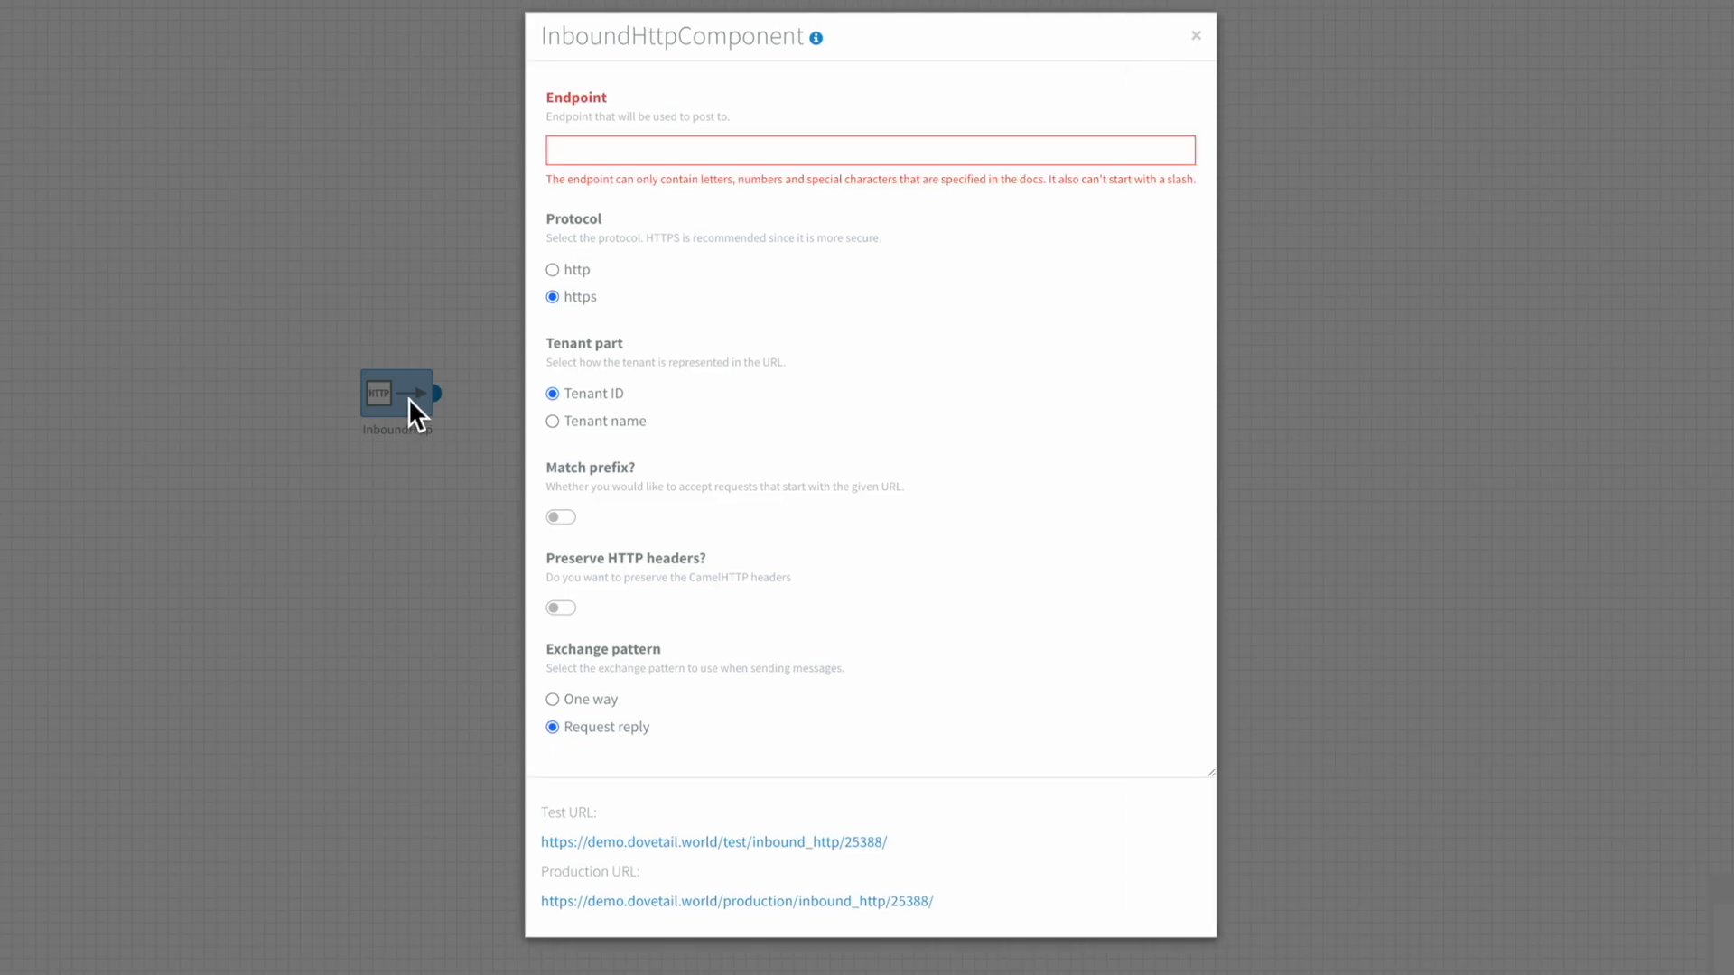
click(608, 160)
text(Demo)
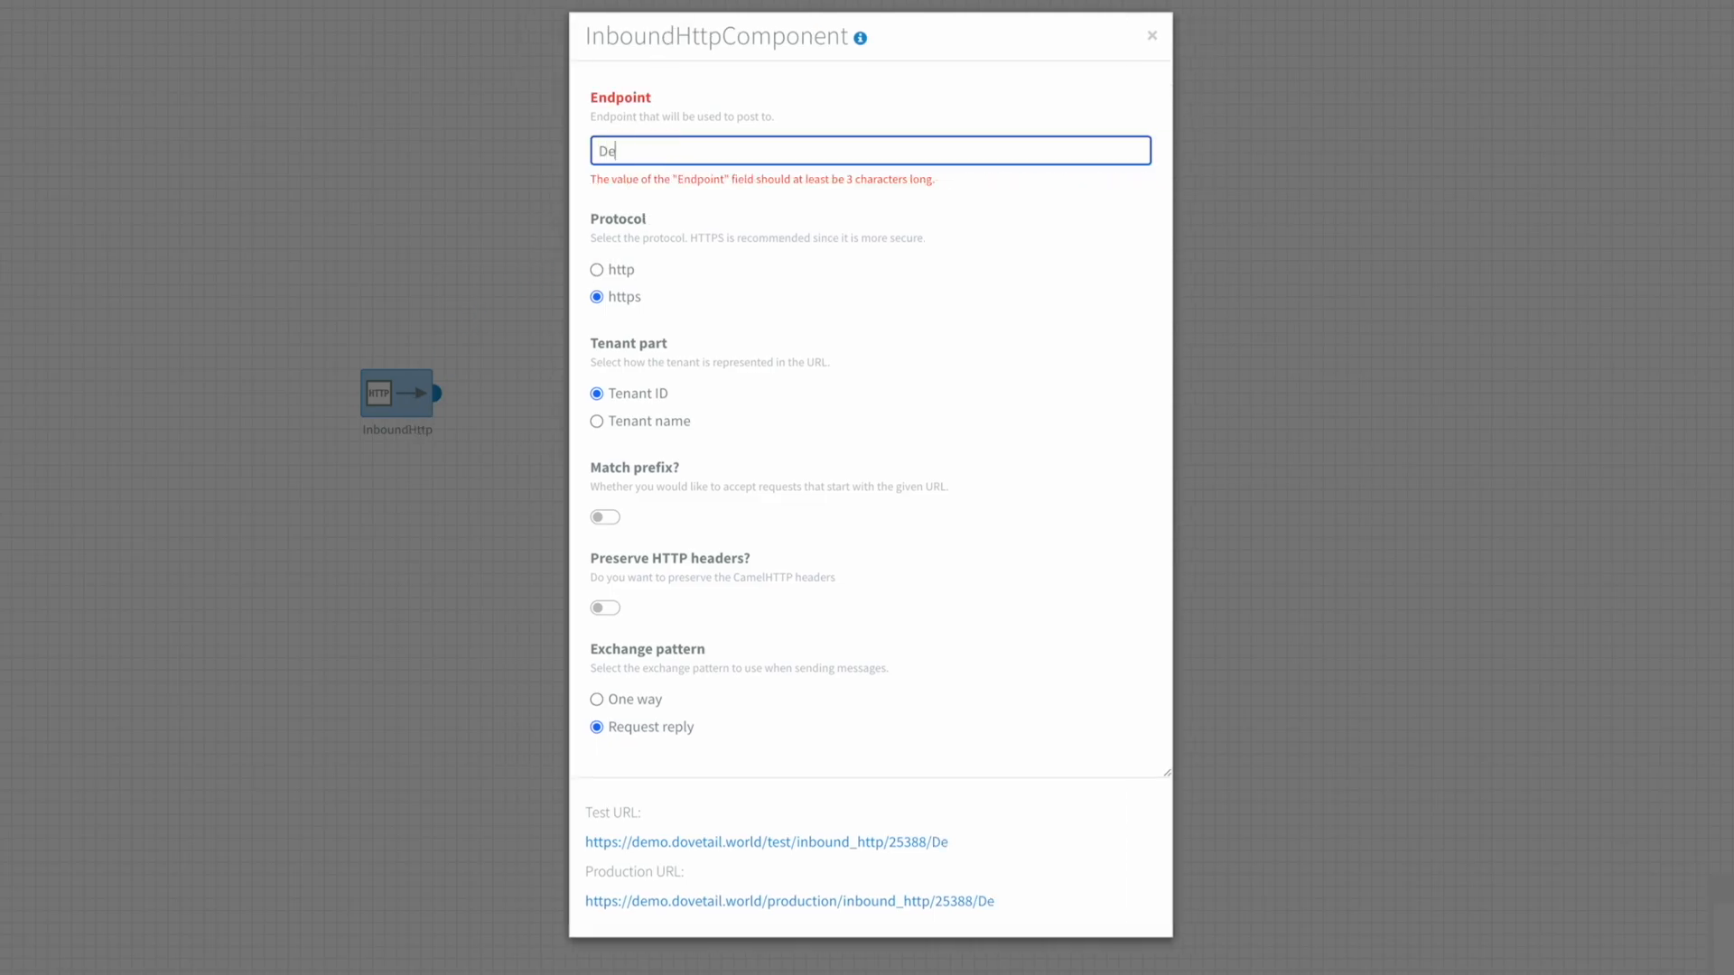
text(Flow2)
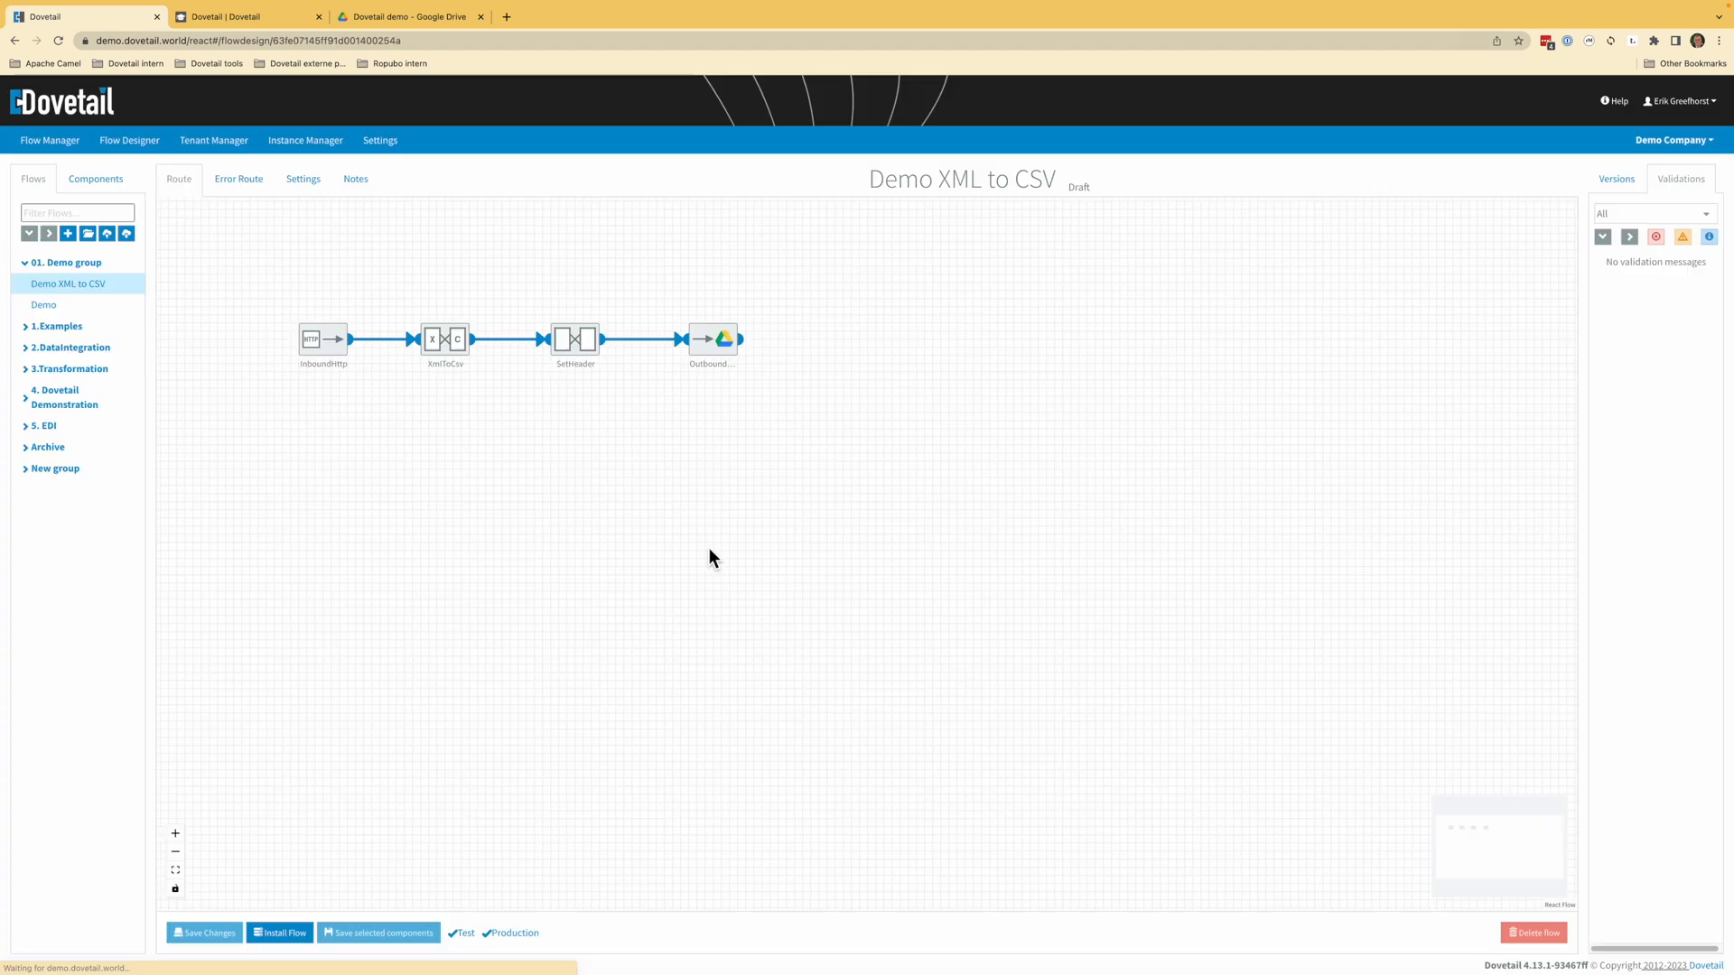
Inspect the settings of the InboundHttp and XmlToCsv components in the Demo XML to CSV flow.
click(334, 356)
double_click(334, 356)
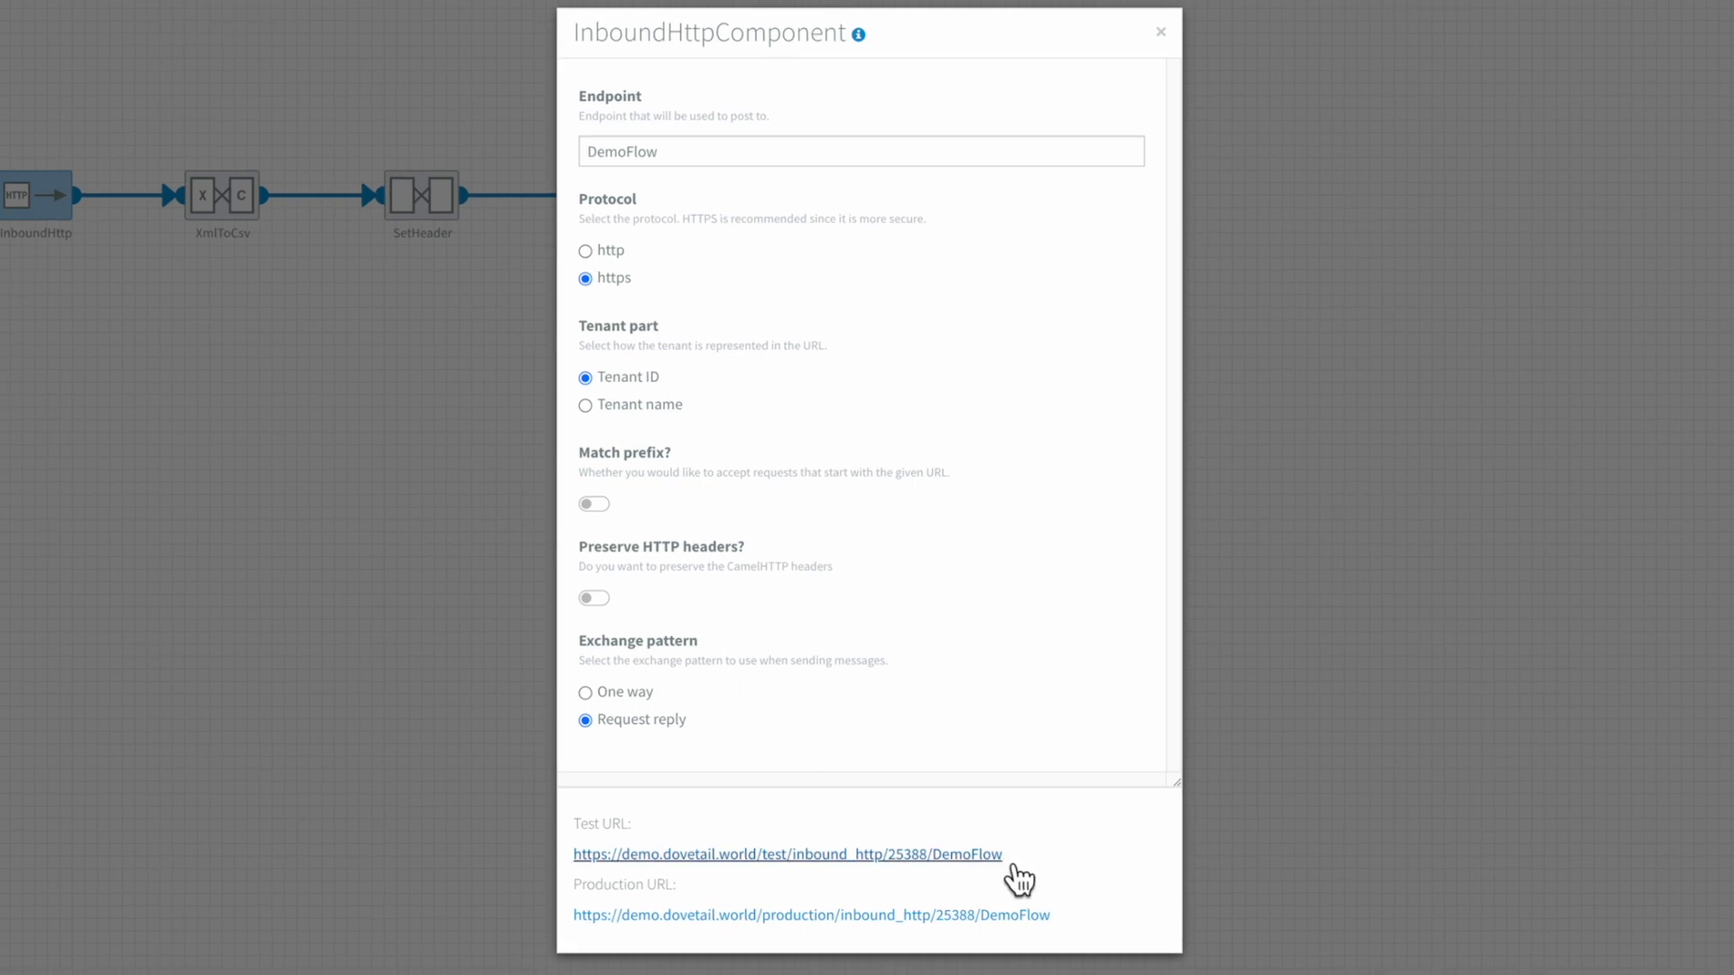
click(1234, 824)
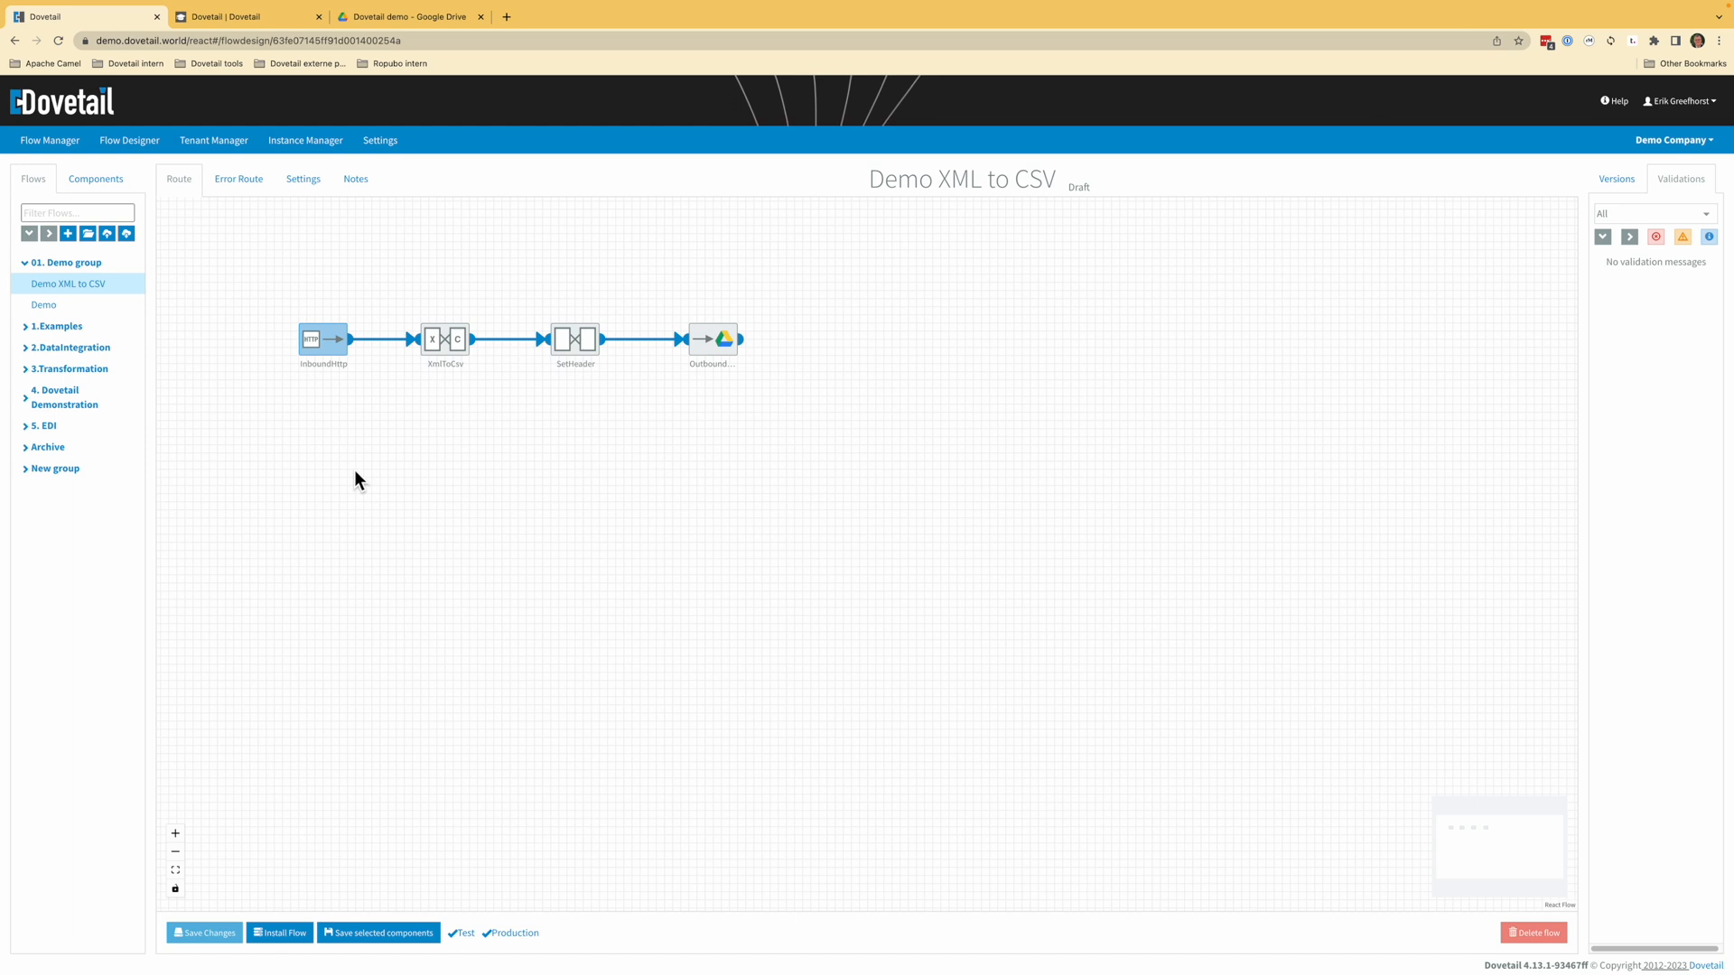
click(454, 343)
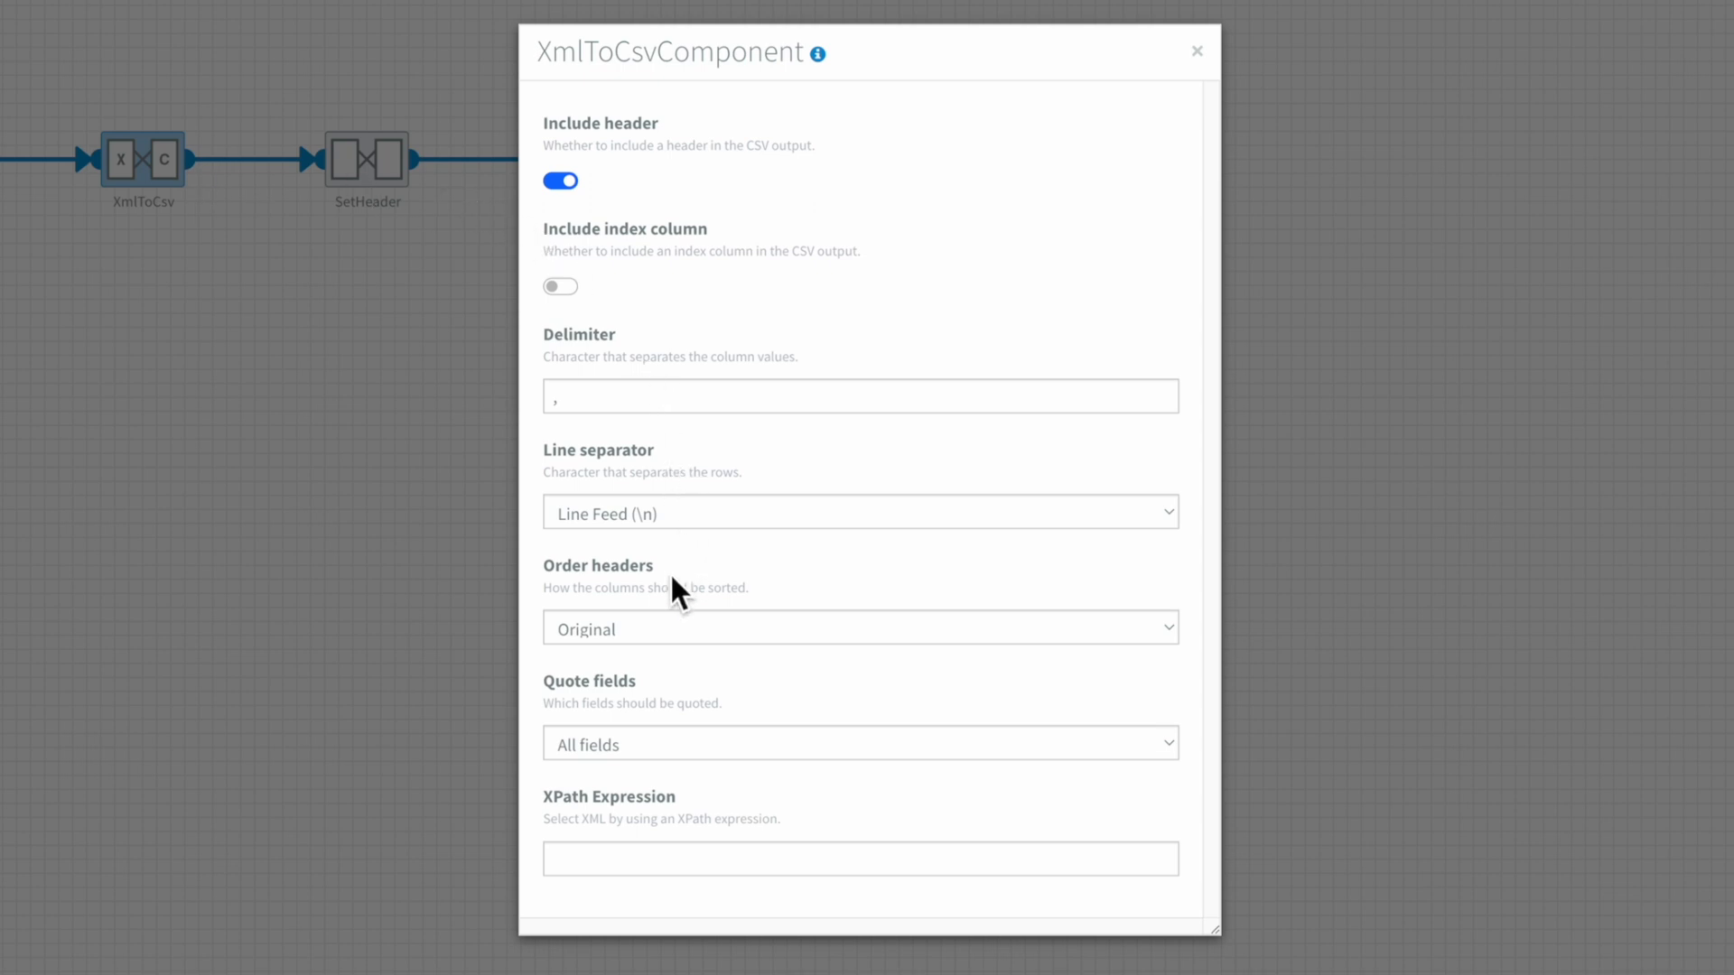
click(302, 615)
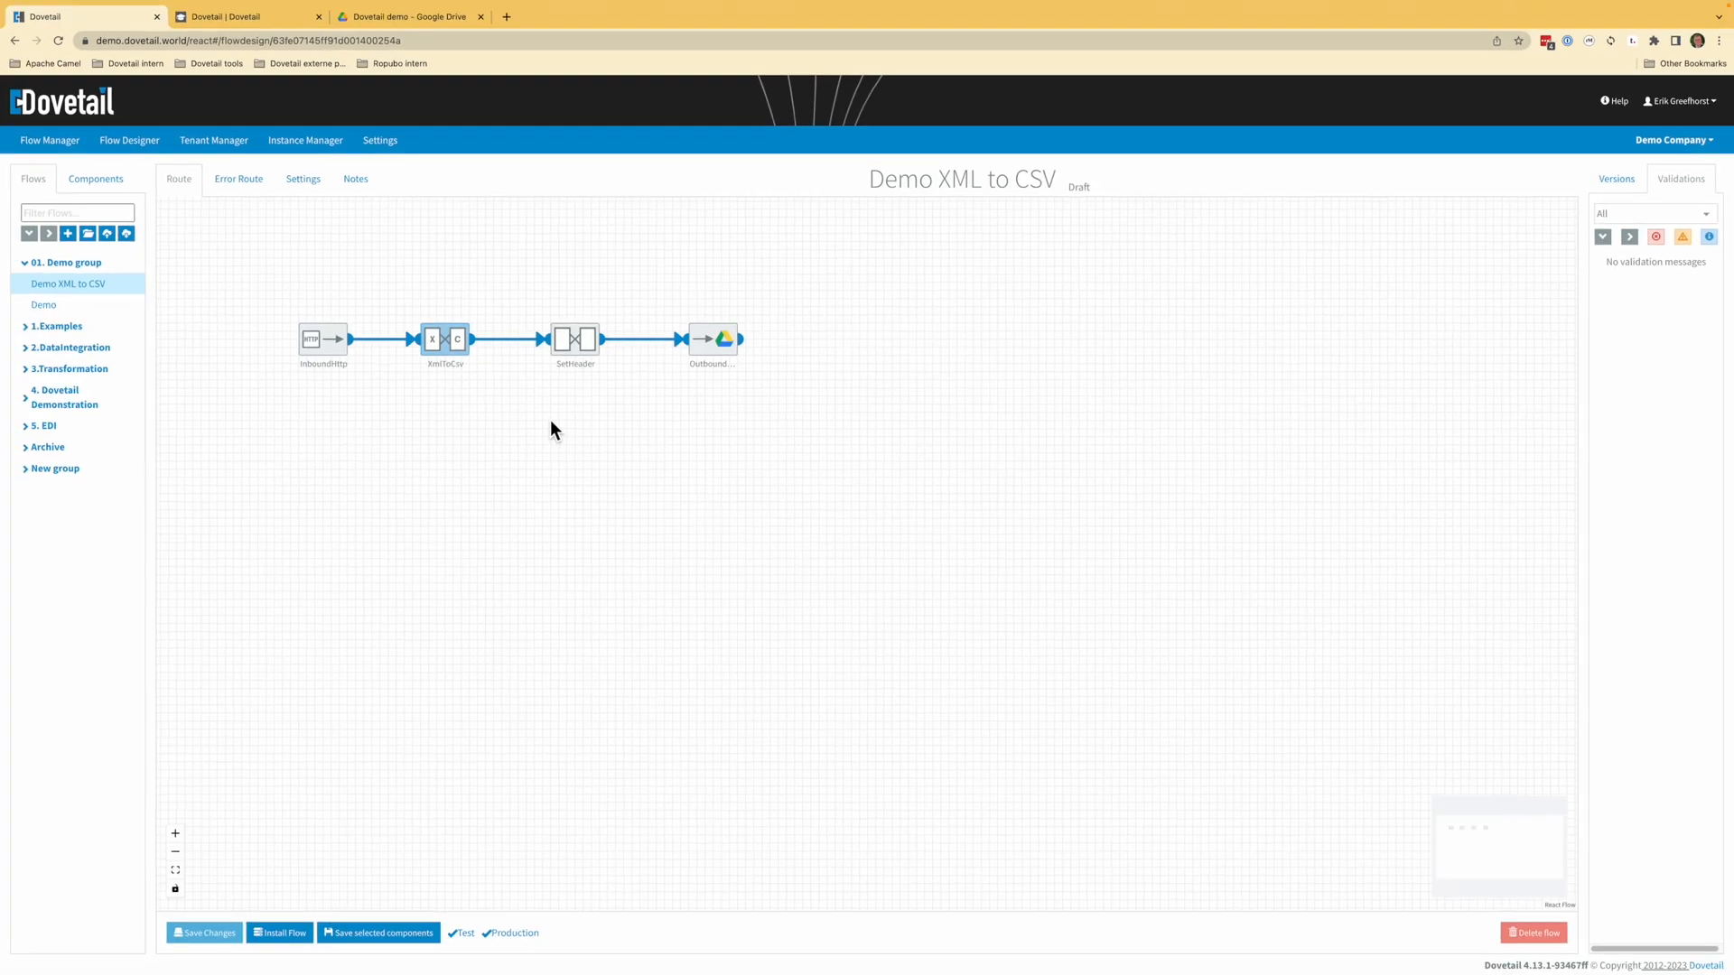
Inspect the SetHeader component's header name and expression, and the outbound Google Drive component's settings.
click(574, 337)
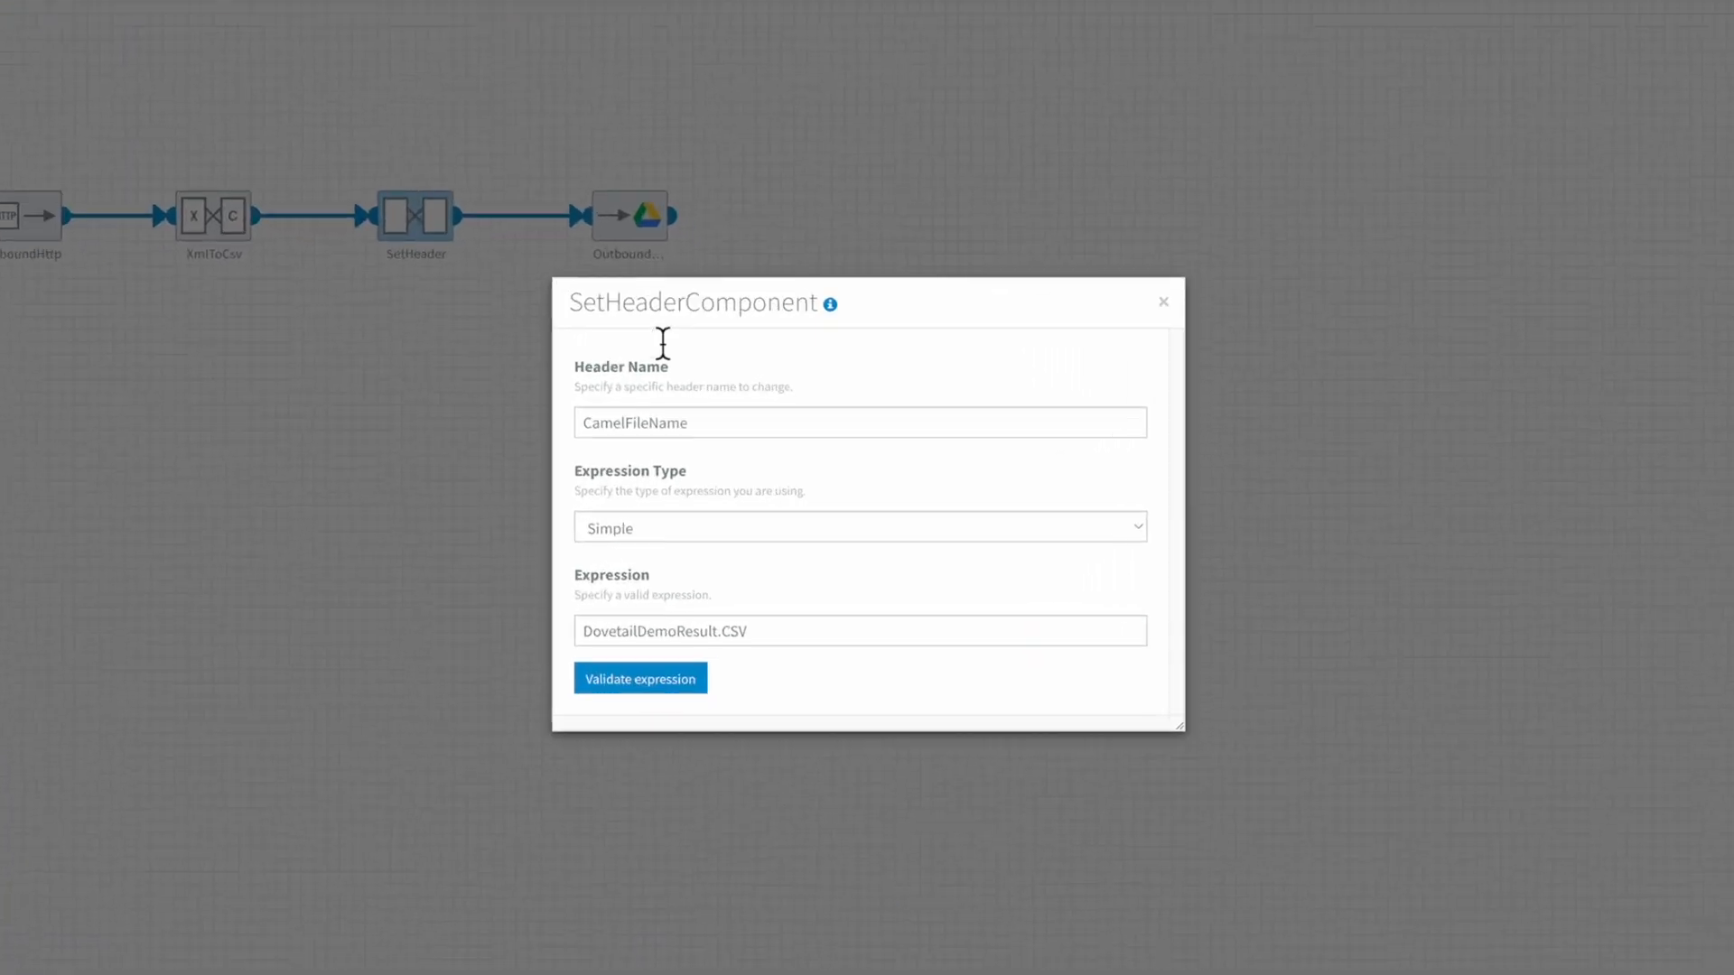
drag(763, 635, 426, 665)
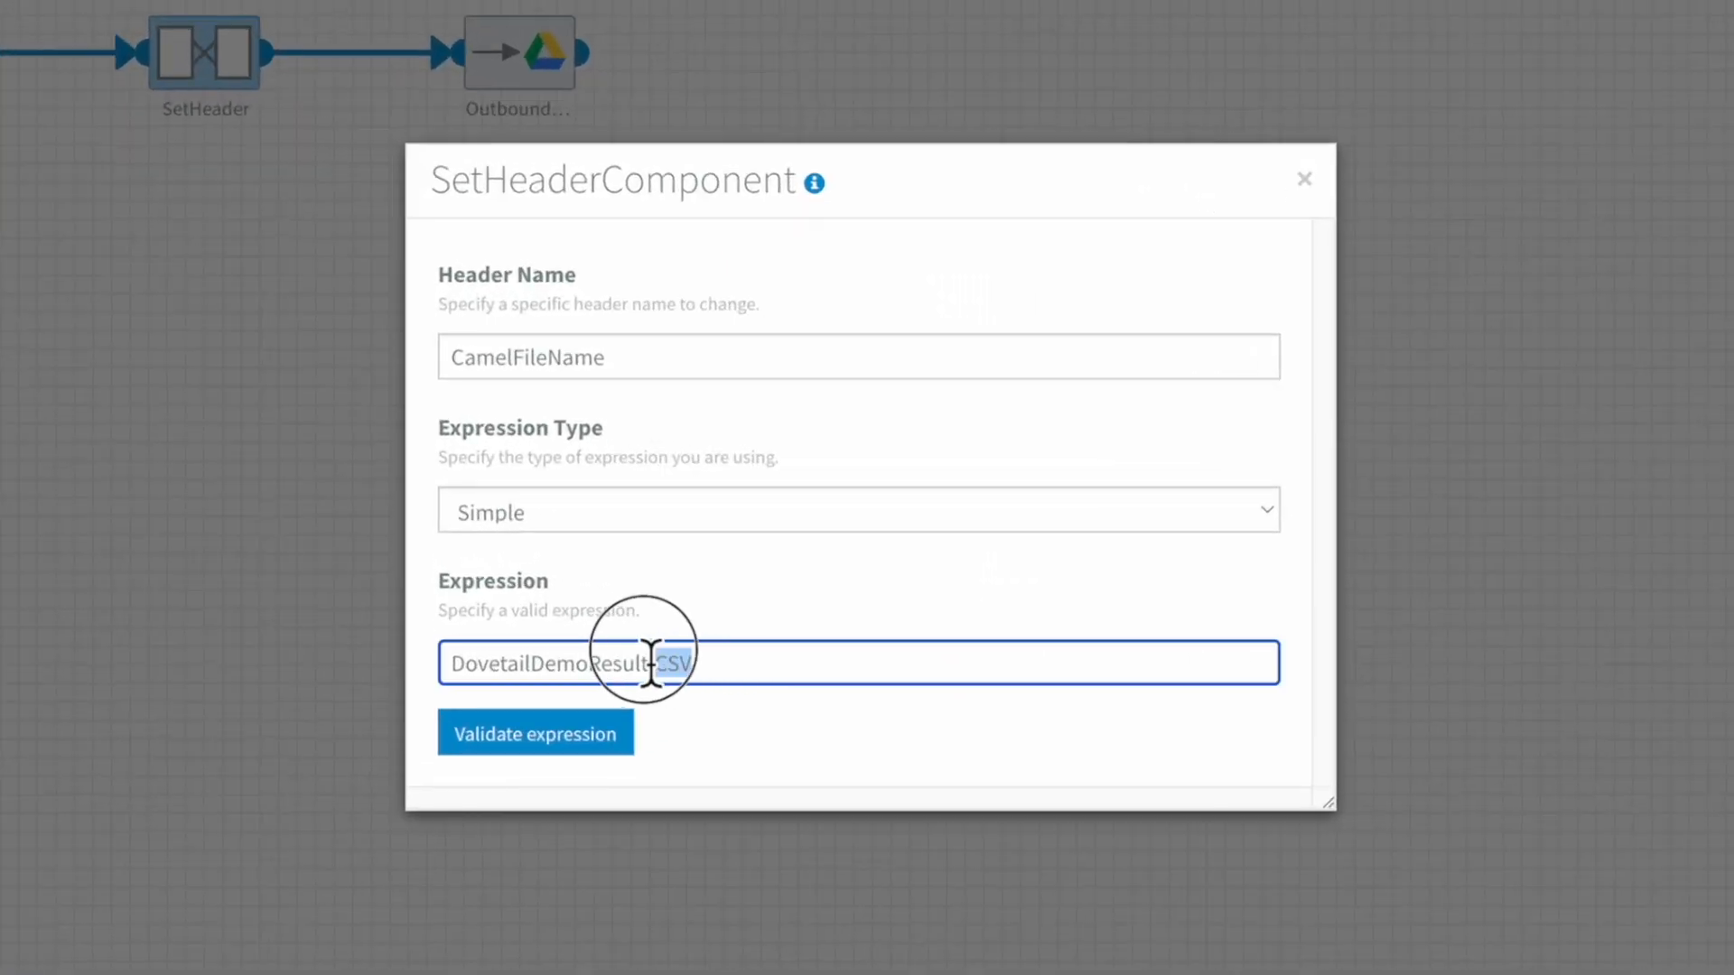
click(26, 366)
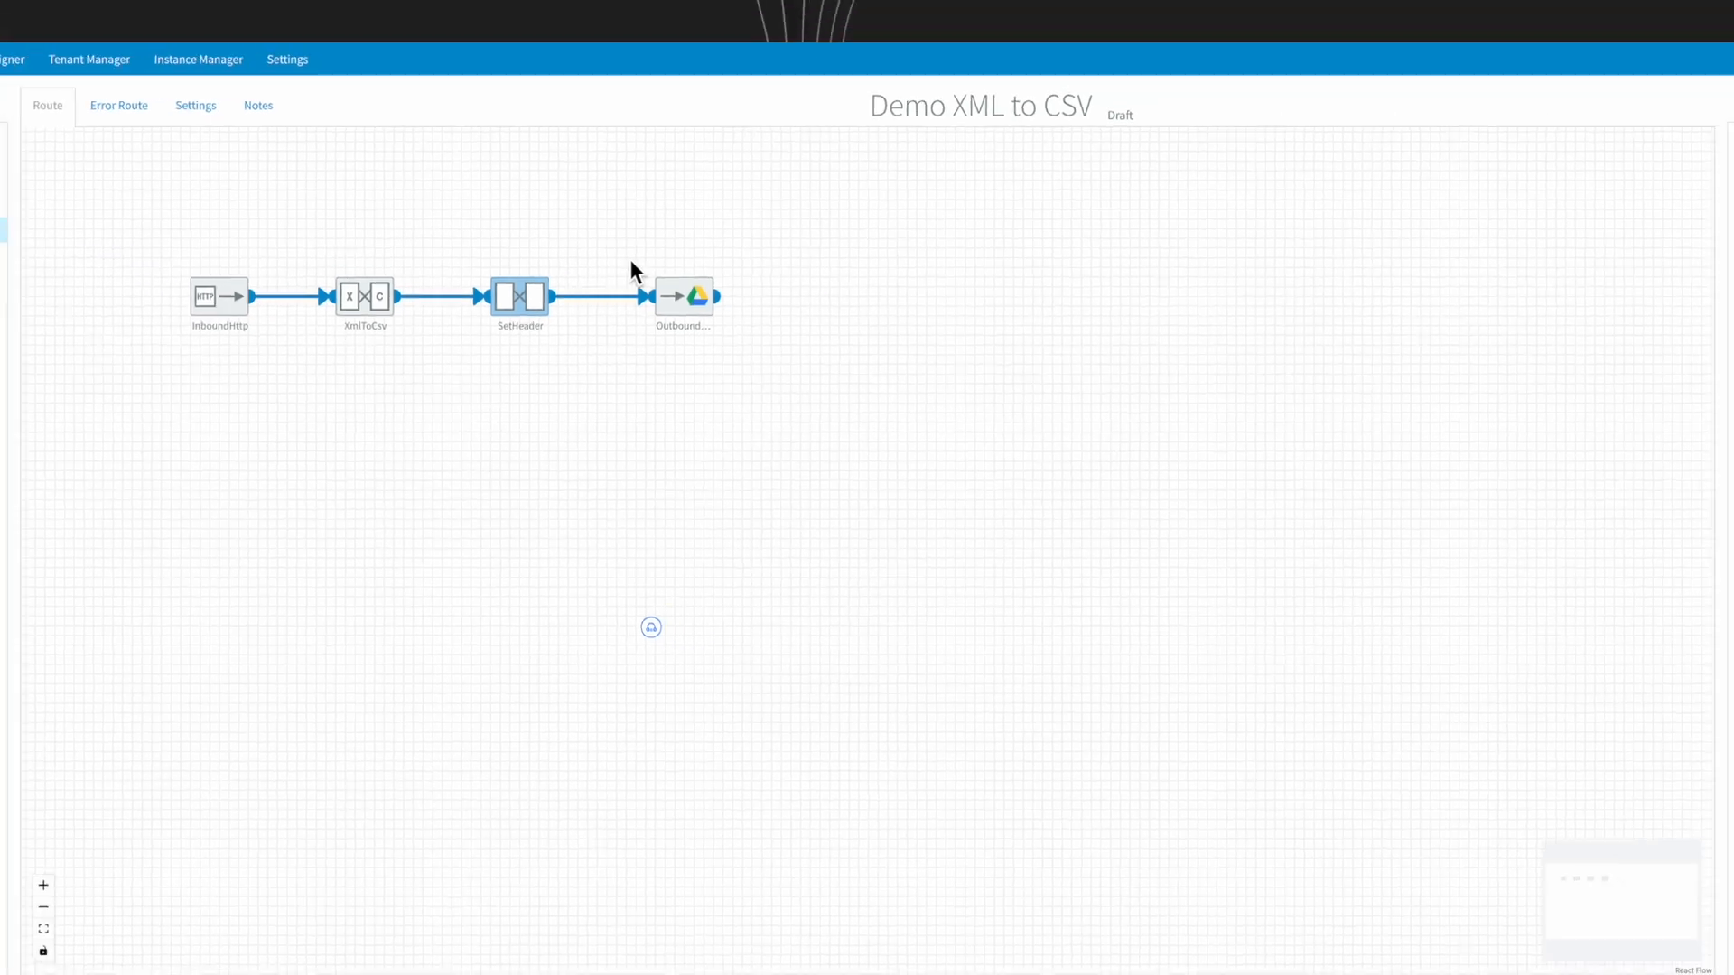
click(690, 298)
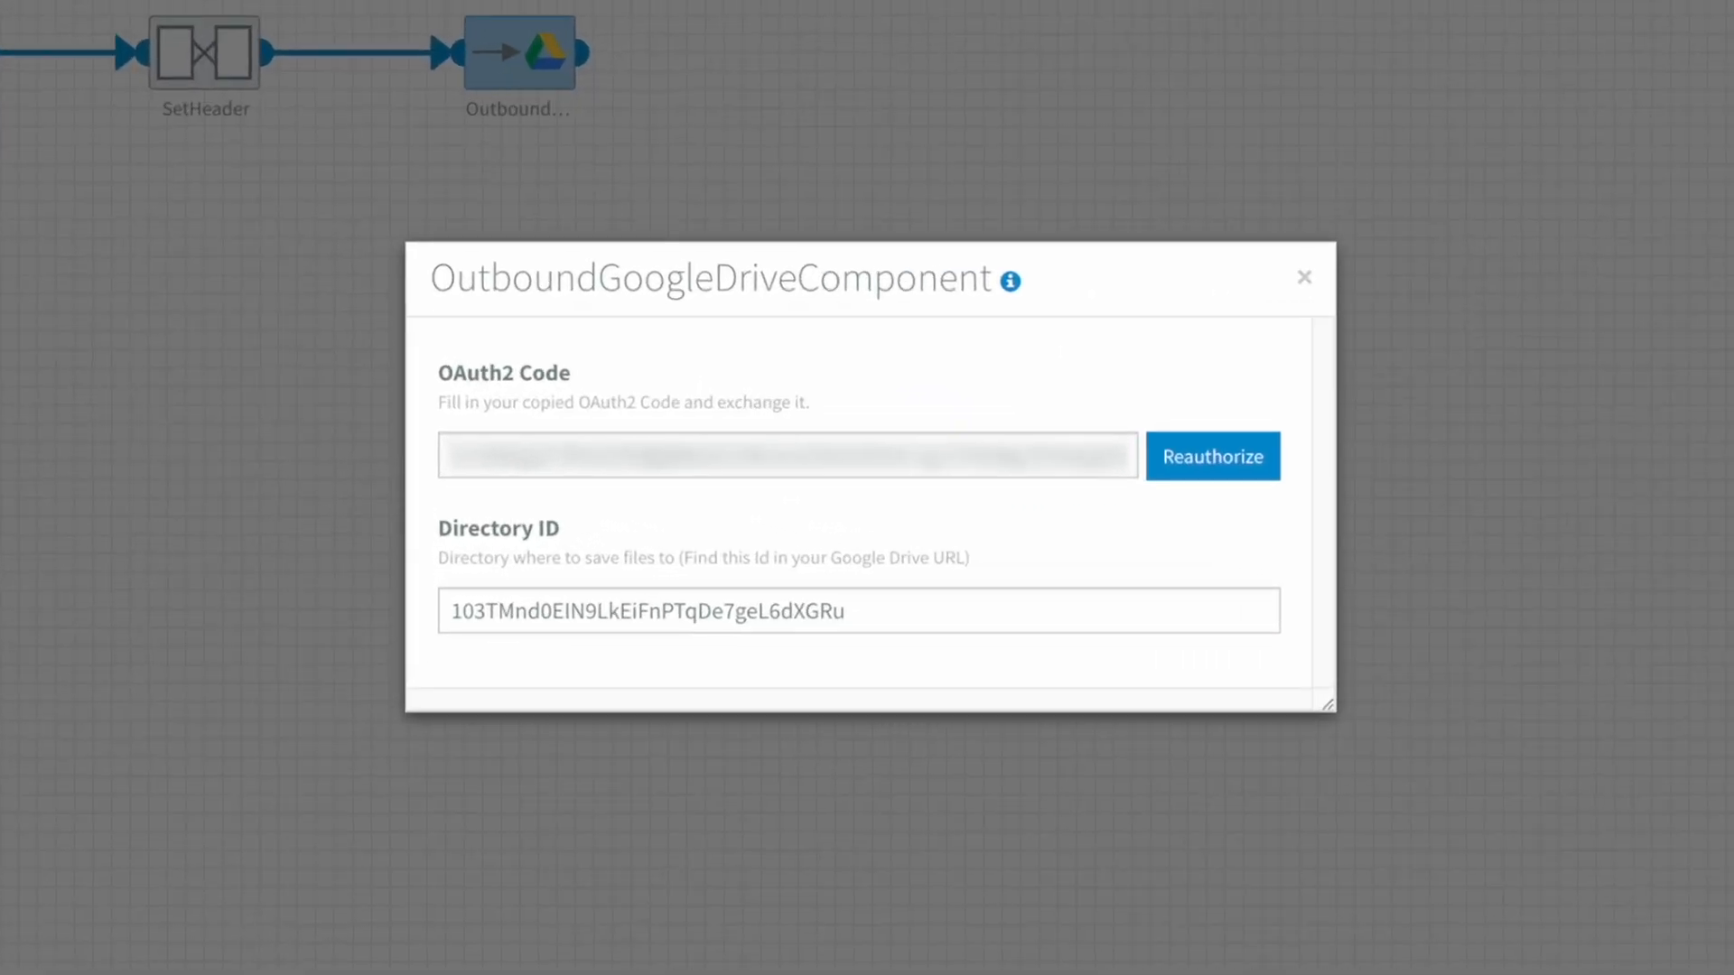
key(Escape)
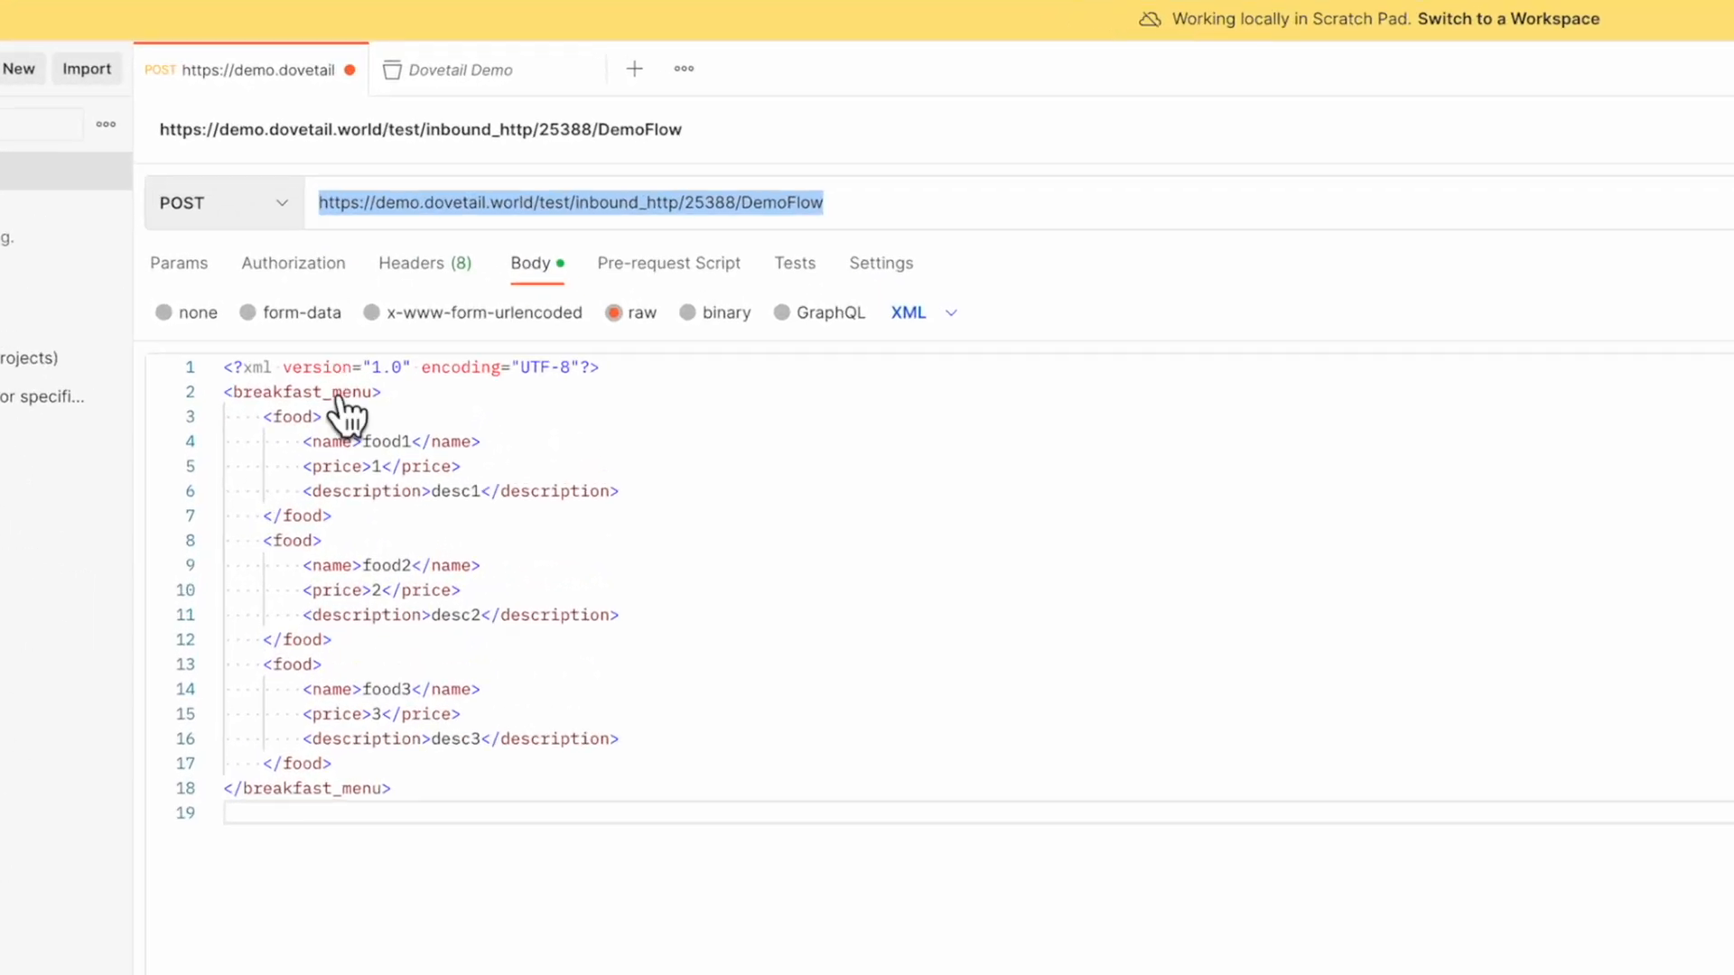
Switch to Postman and send the breakfast_menu XML body as a POST request to the DemoFlow test URL.
drag(407, 800, 199, 413)
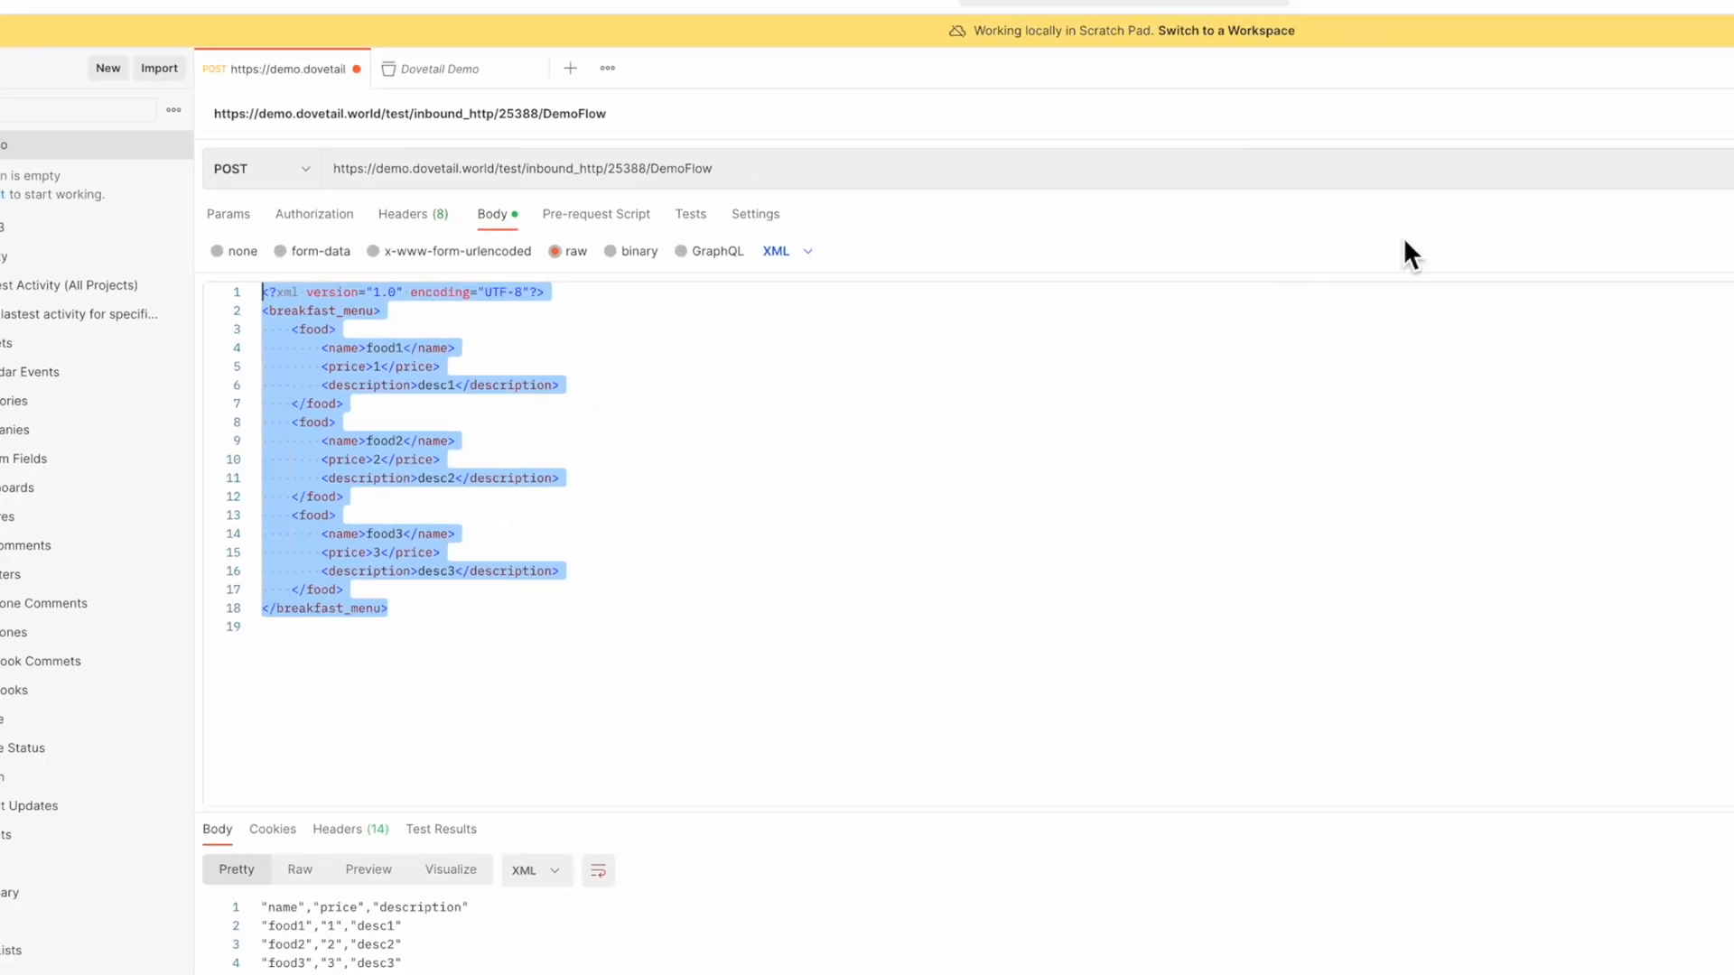
click(1649, 139)
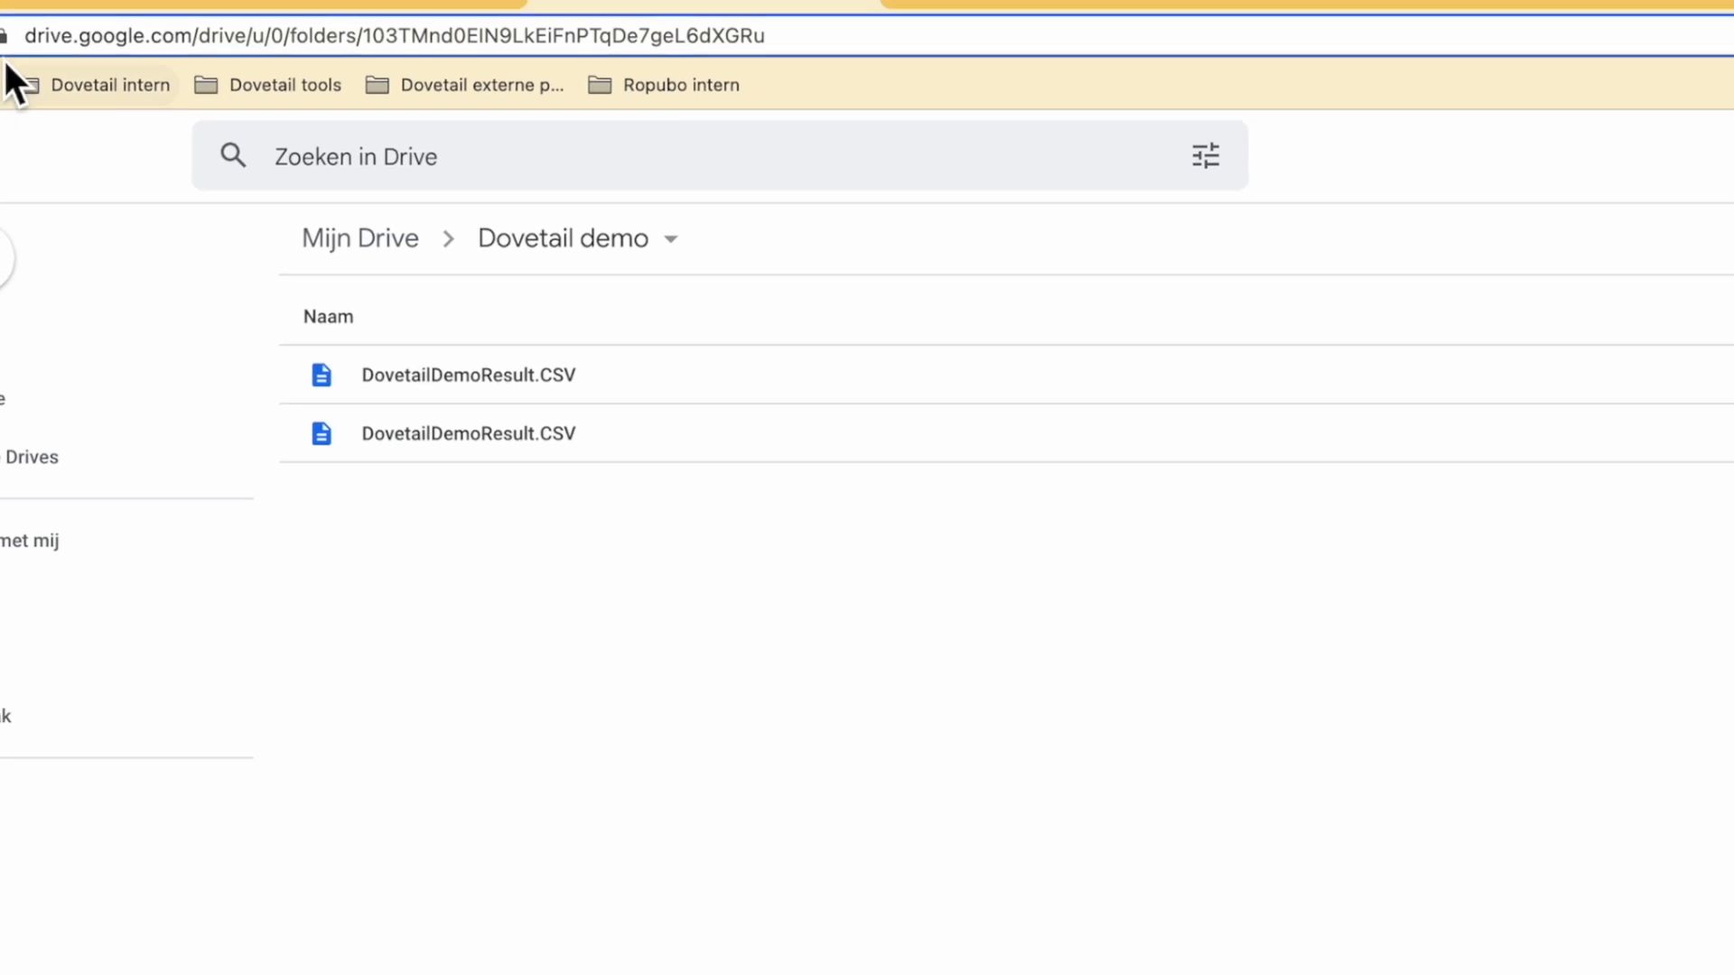
Switch back to Dovetail and open the latest transaction of the Demo XML to CSV flow in the test environment.
click(78, 19)
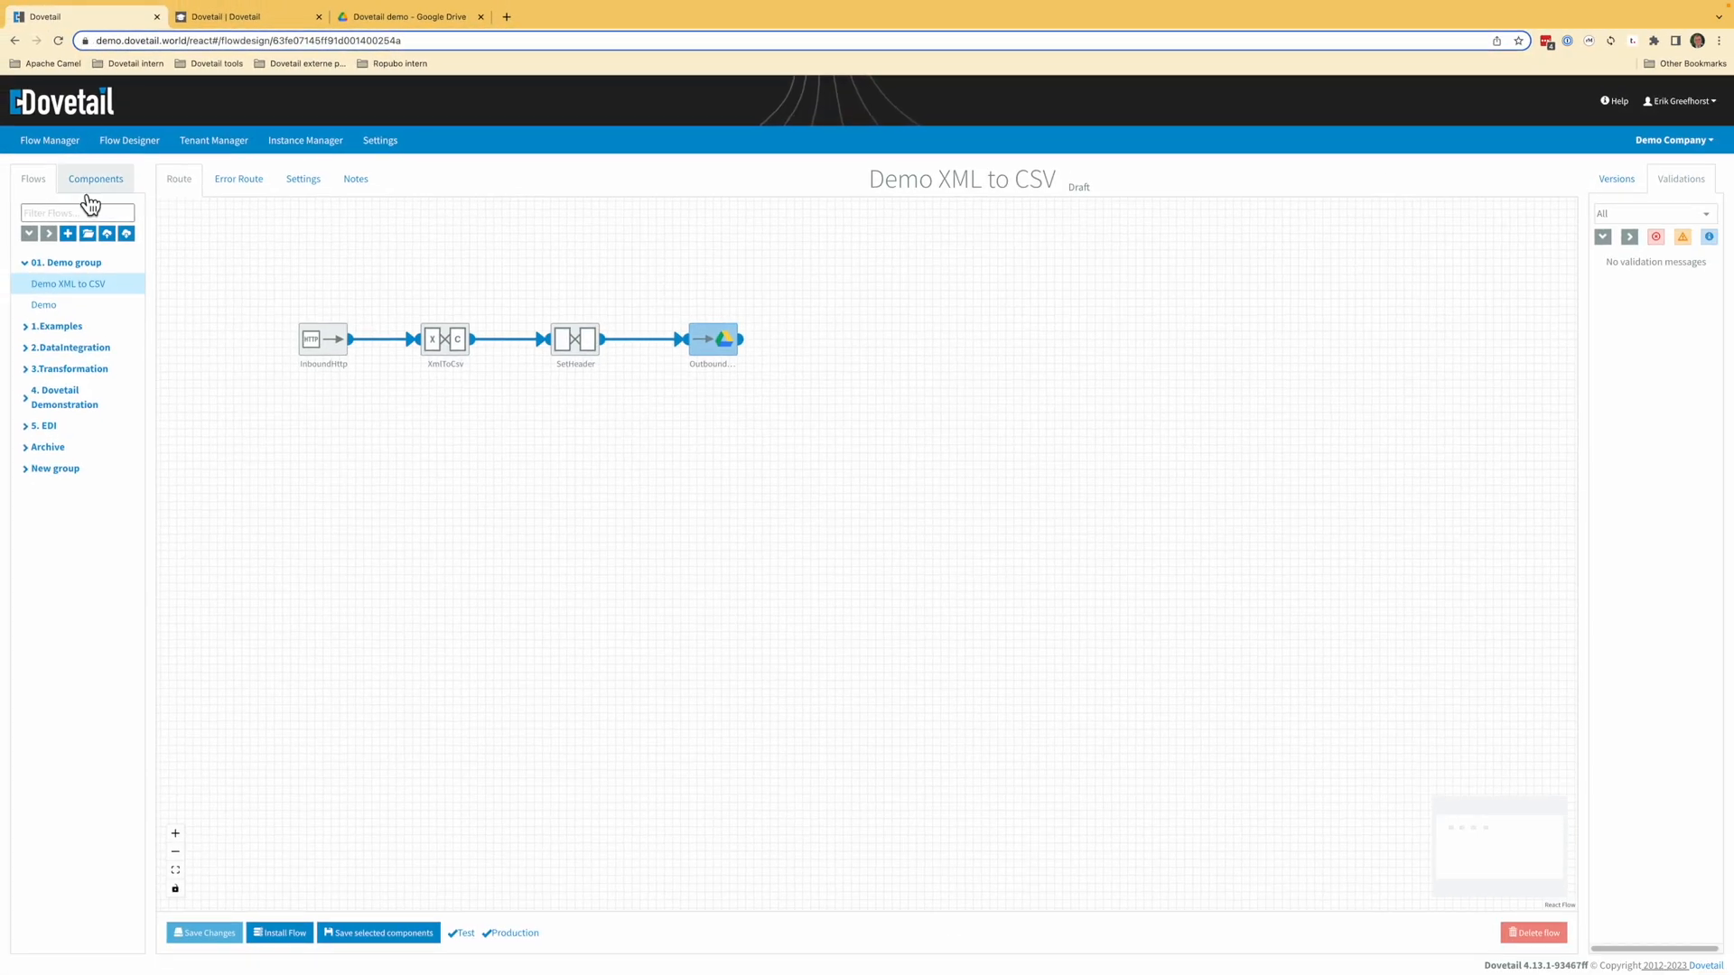
click(60, 148)
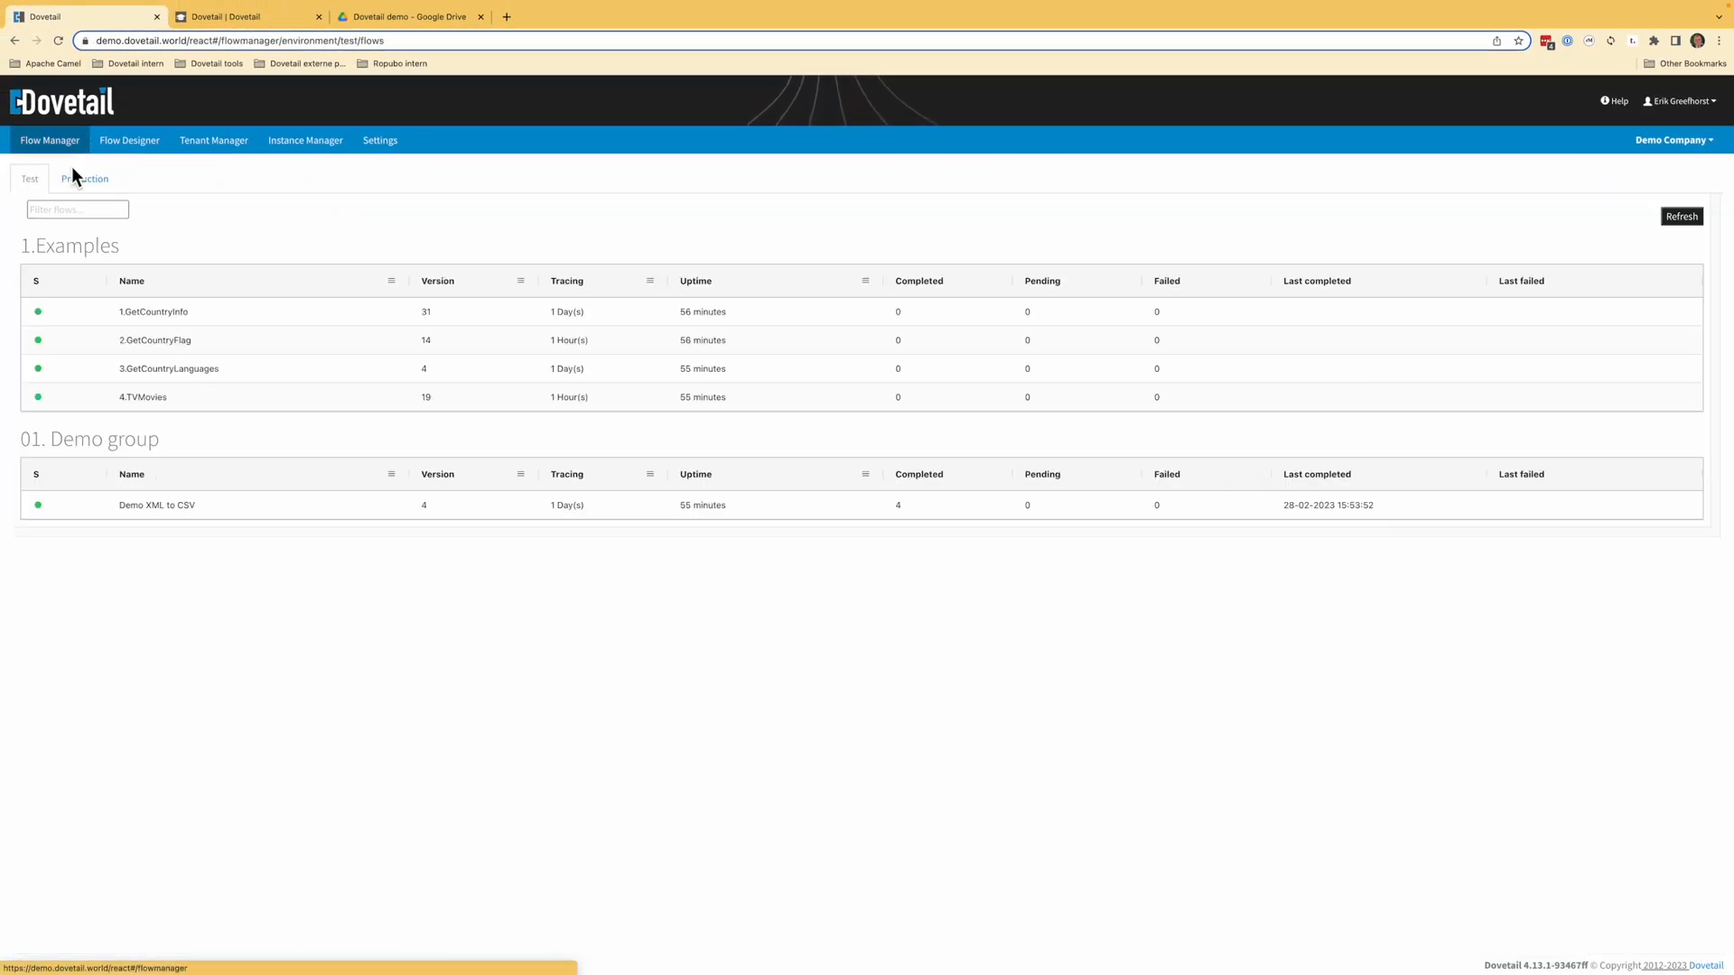
click(214, 506)
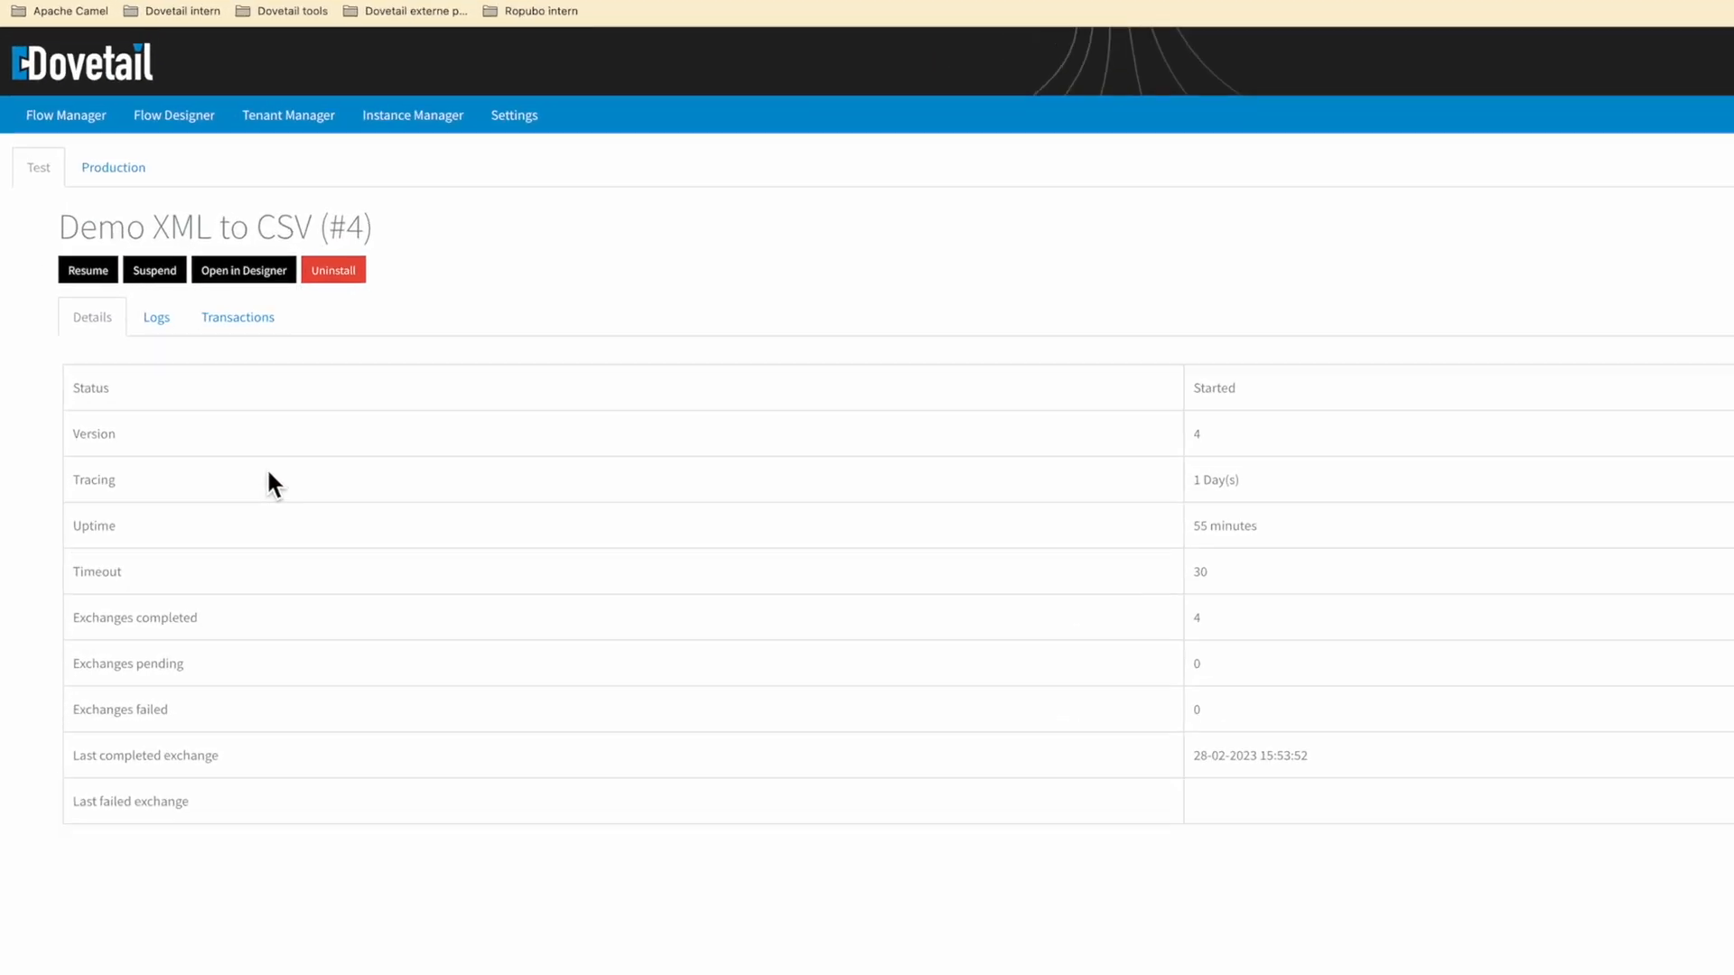
click(240, 320)
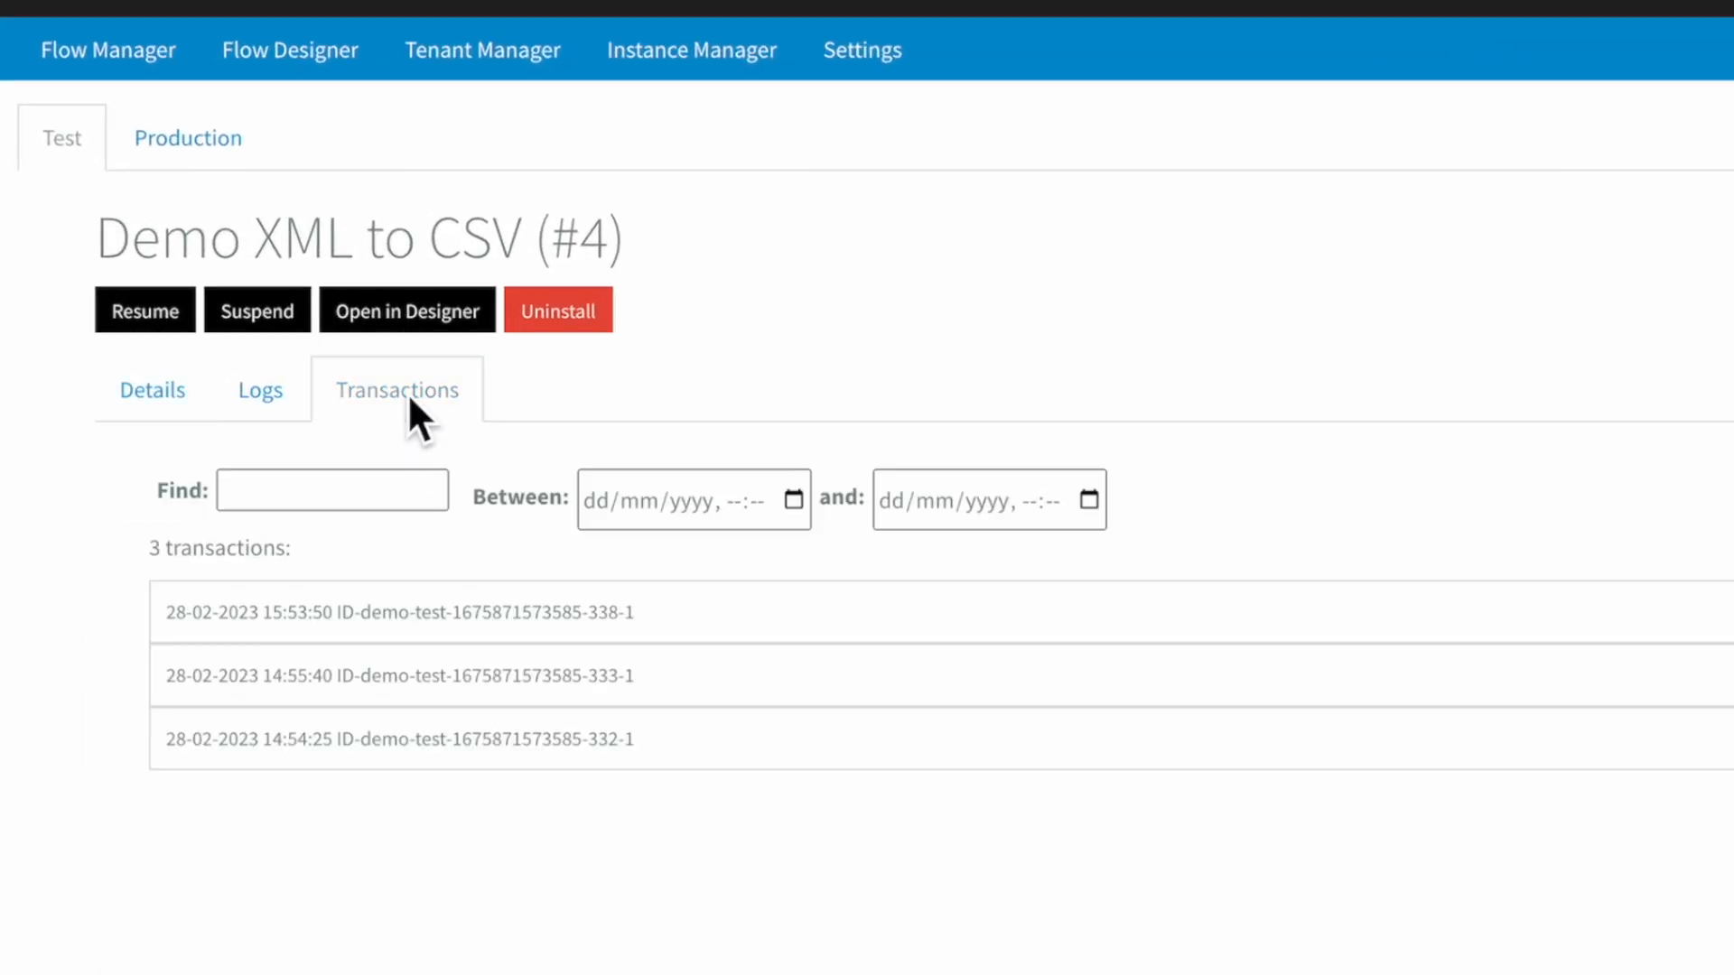
click(578, 633)
Examine the transaction's message body and headers at each component, and open the flow in the designer.
click(583, 673)
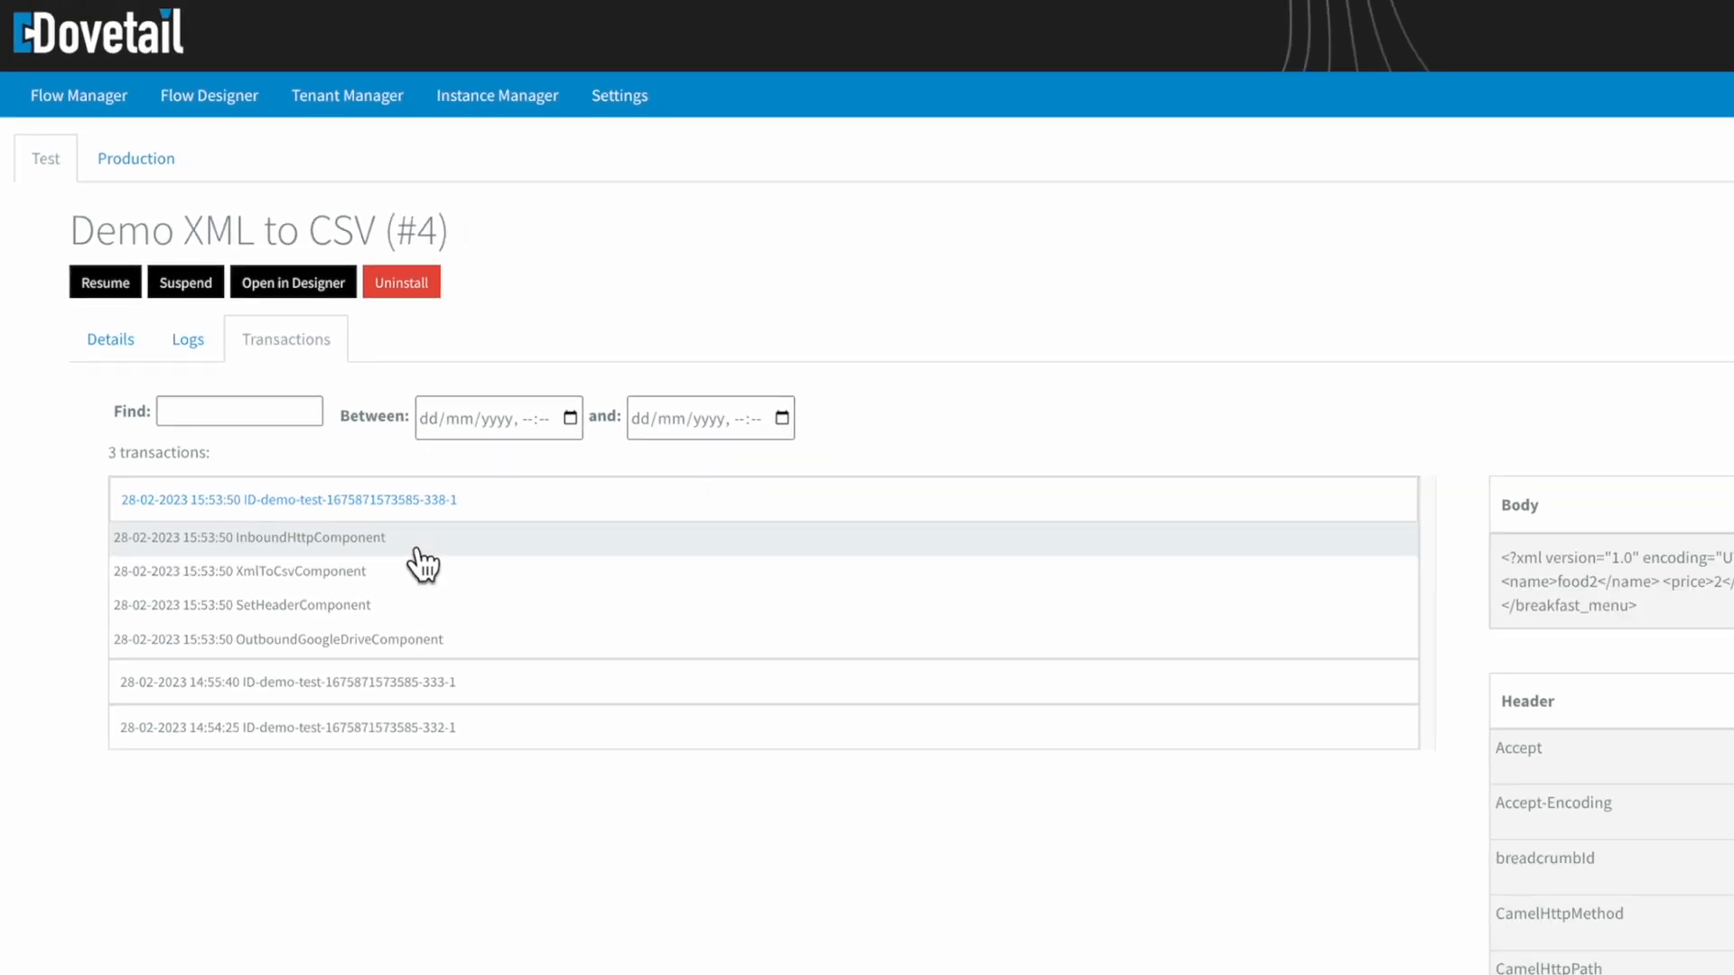
click(417, 567)
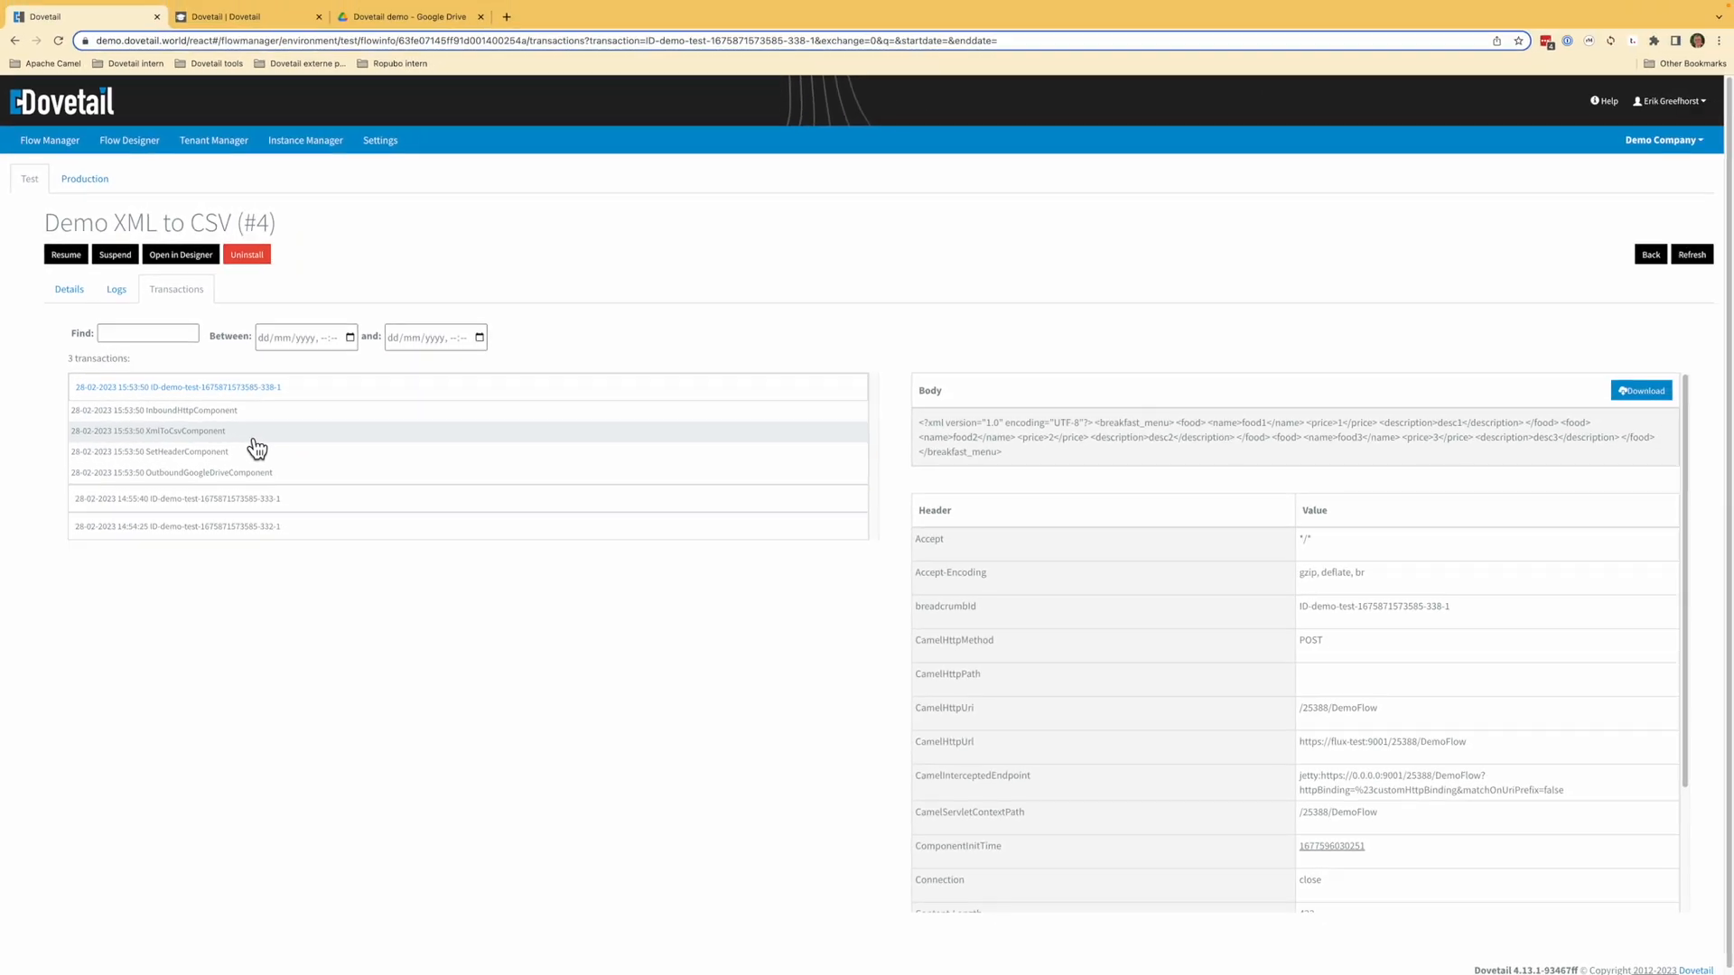
click(256, 453)
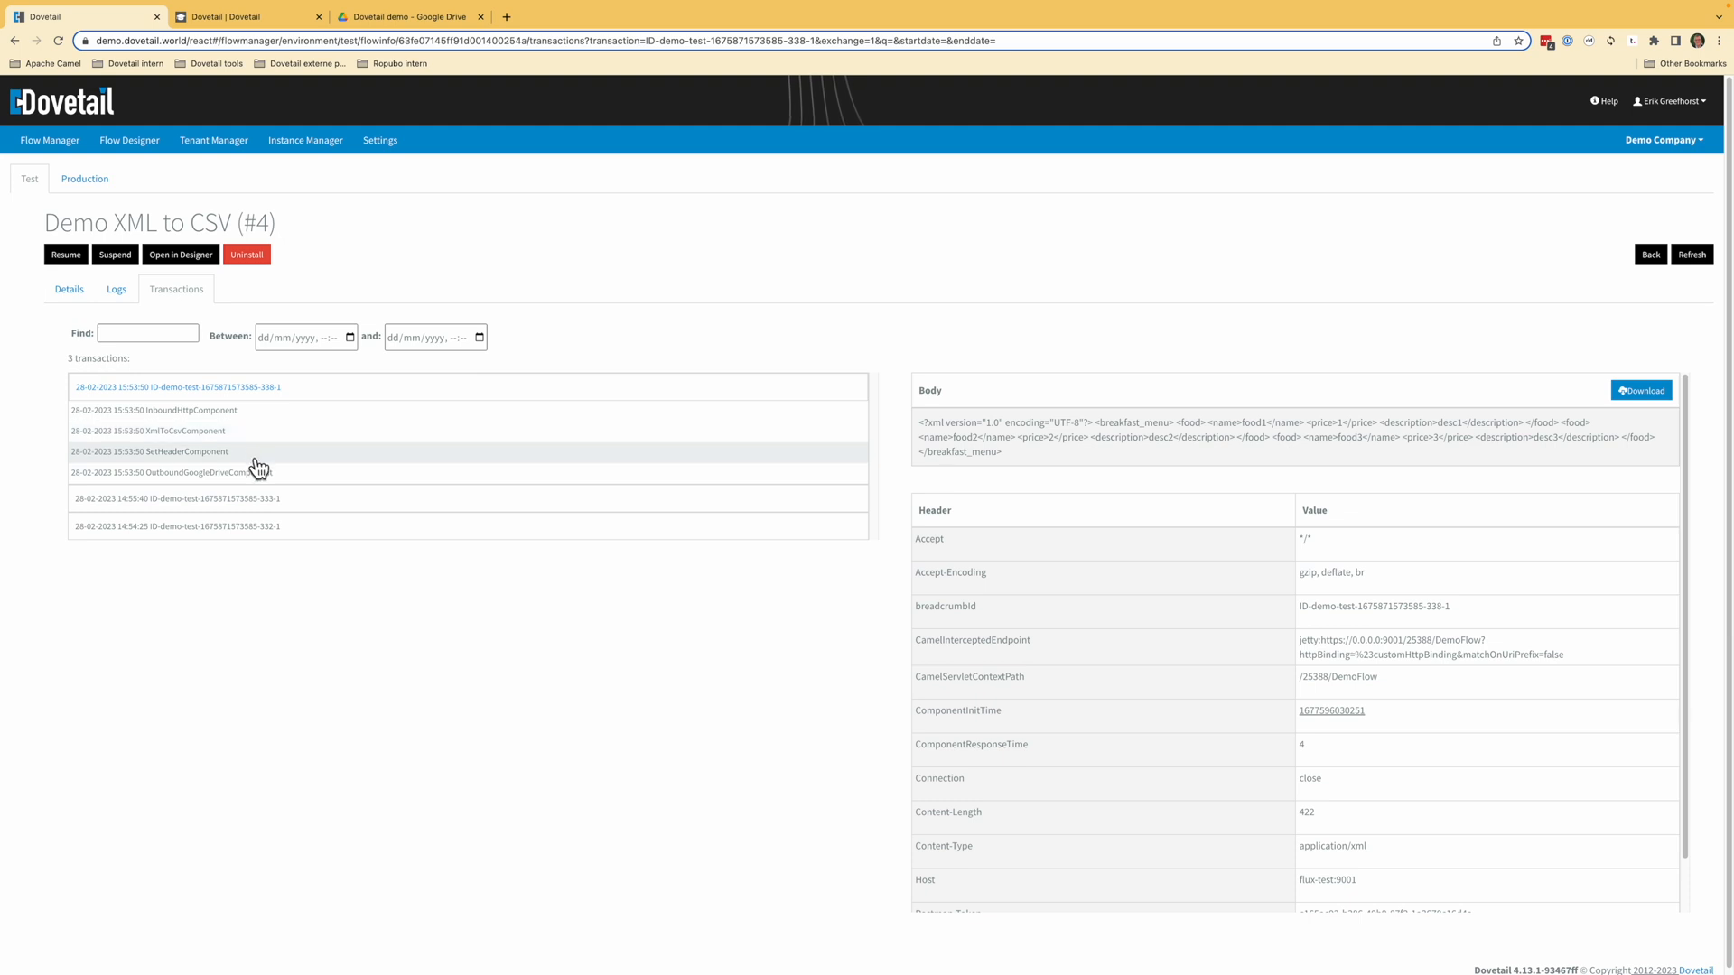
click(280, 475)
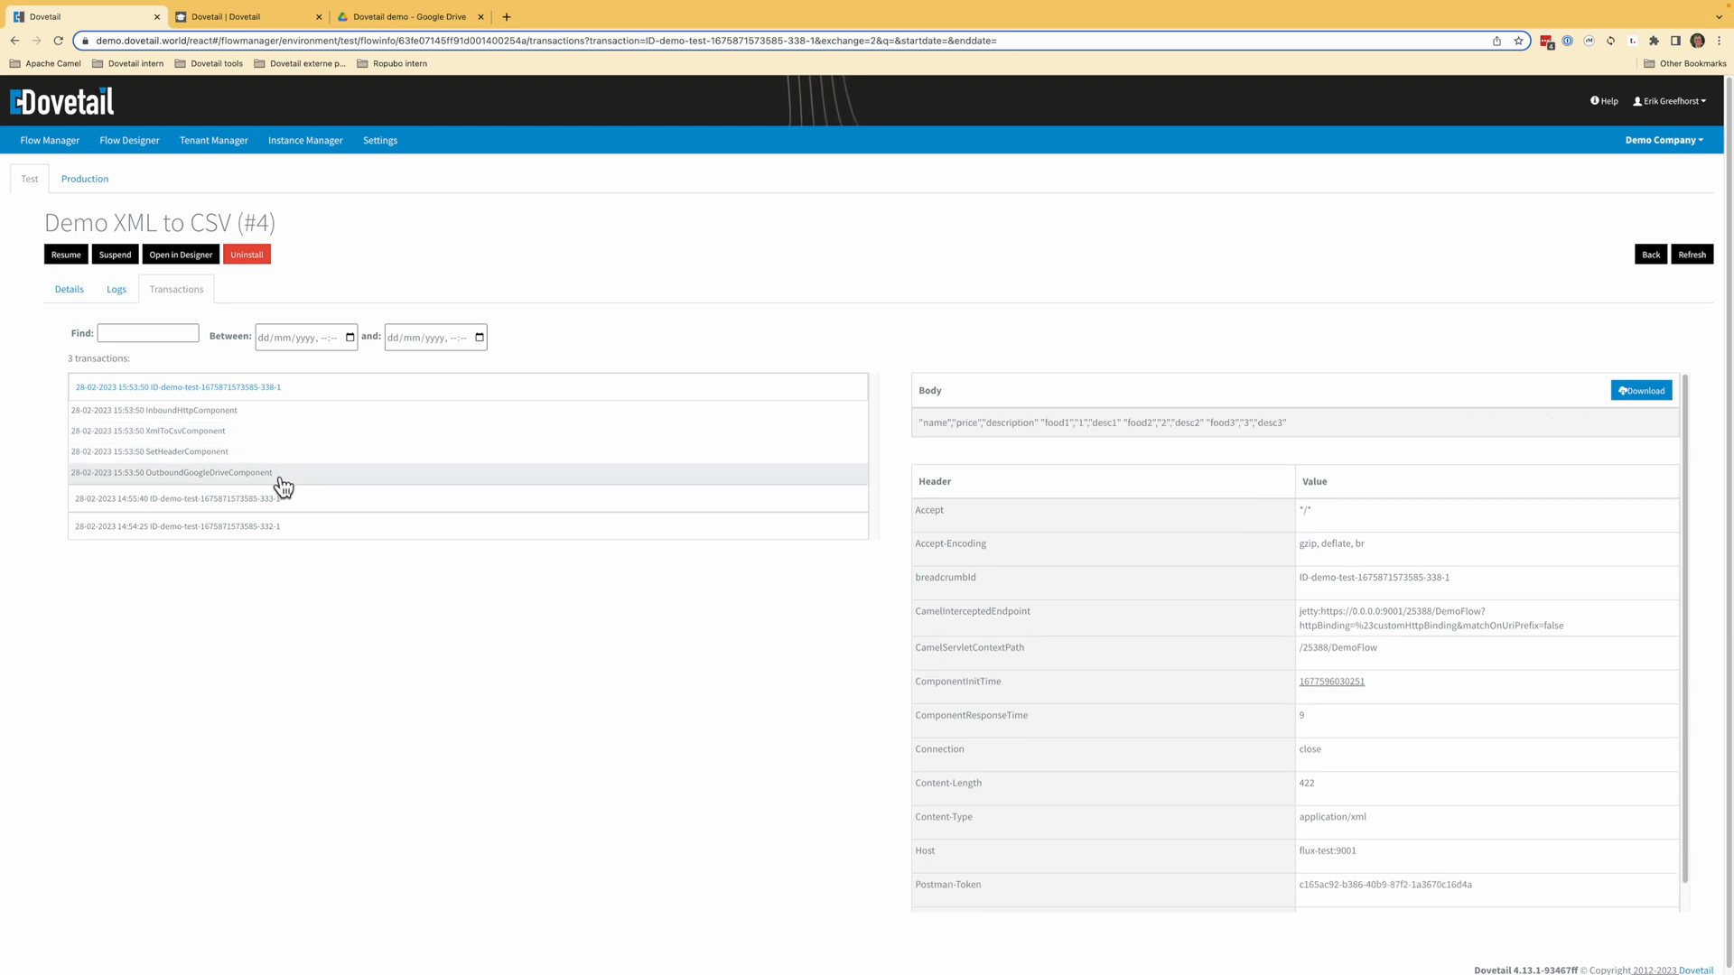
click(281, 480)
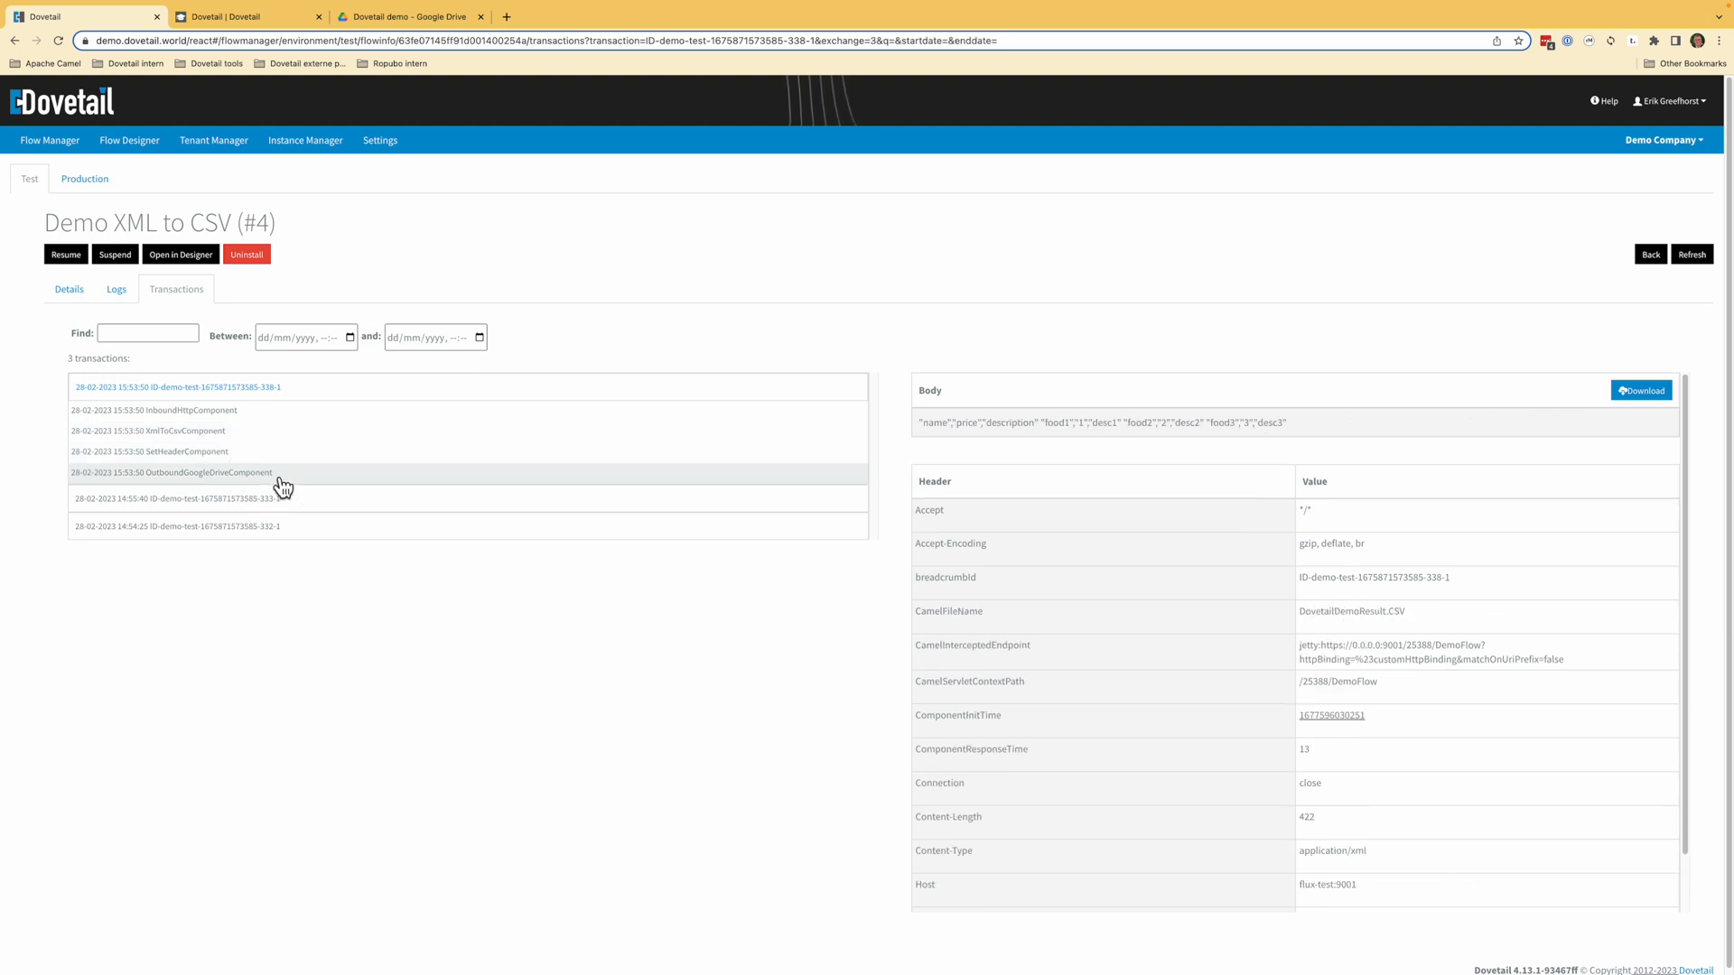
click(181, 255)
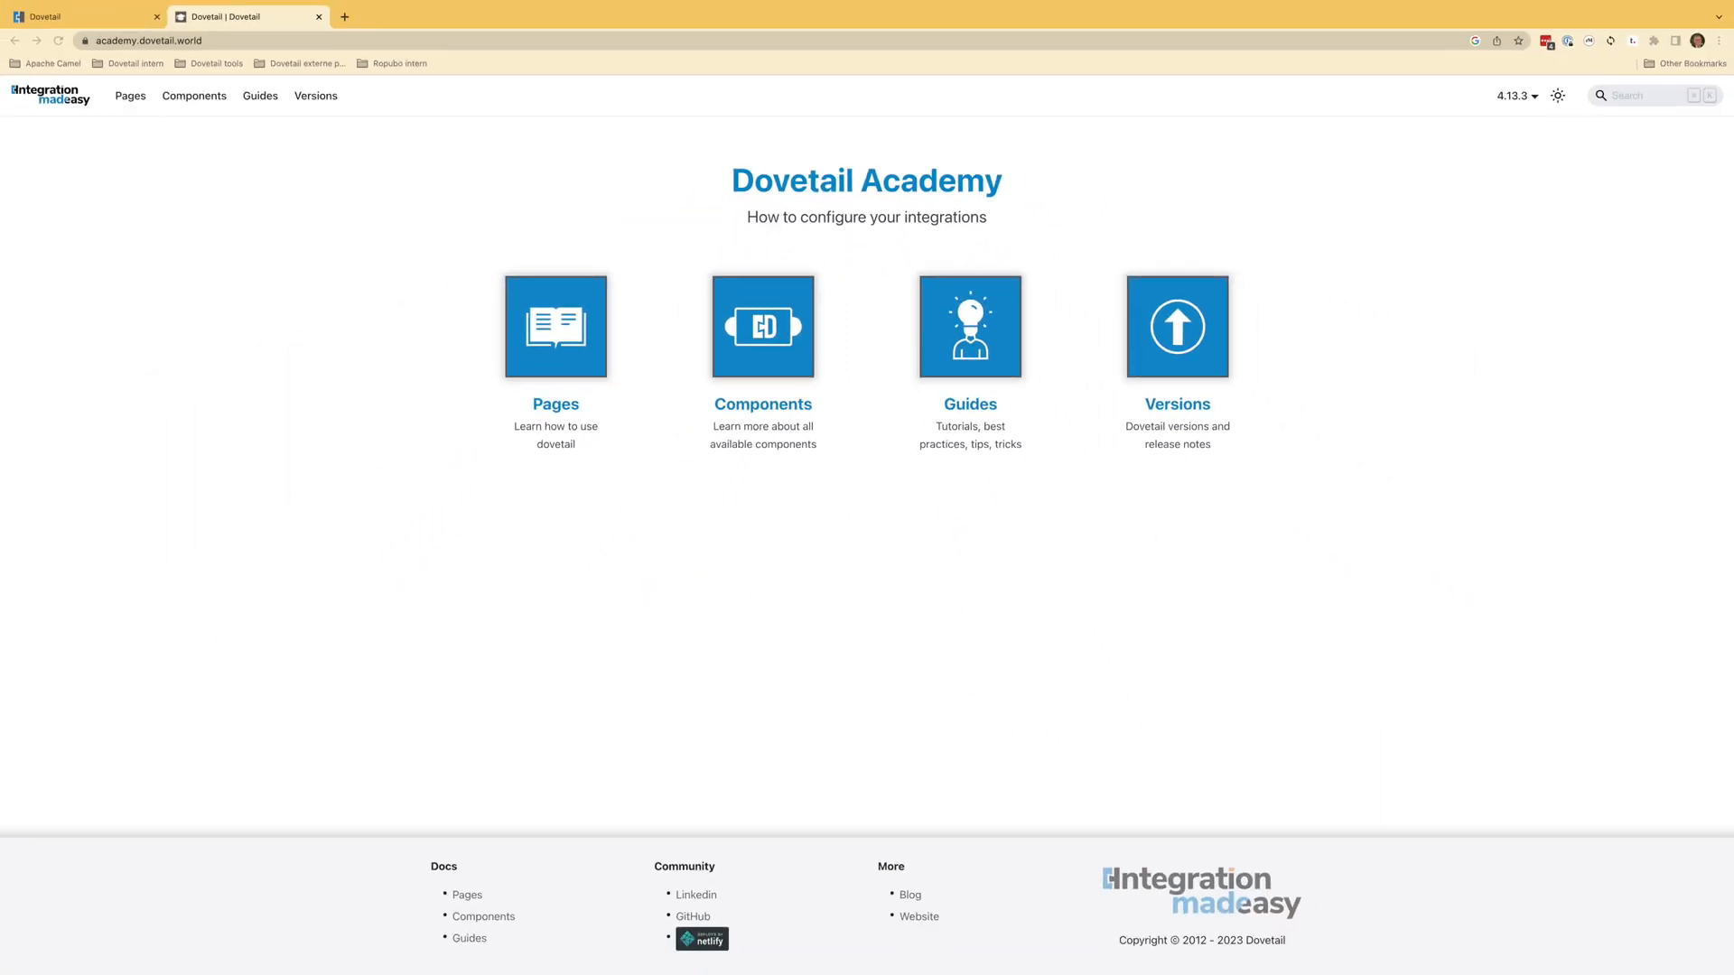
Load integrationmadeeasy.com in a new browser tab and open its "Try it yourself" page.
key(super+t)
text(integrationm)
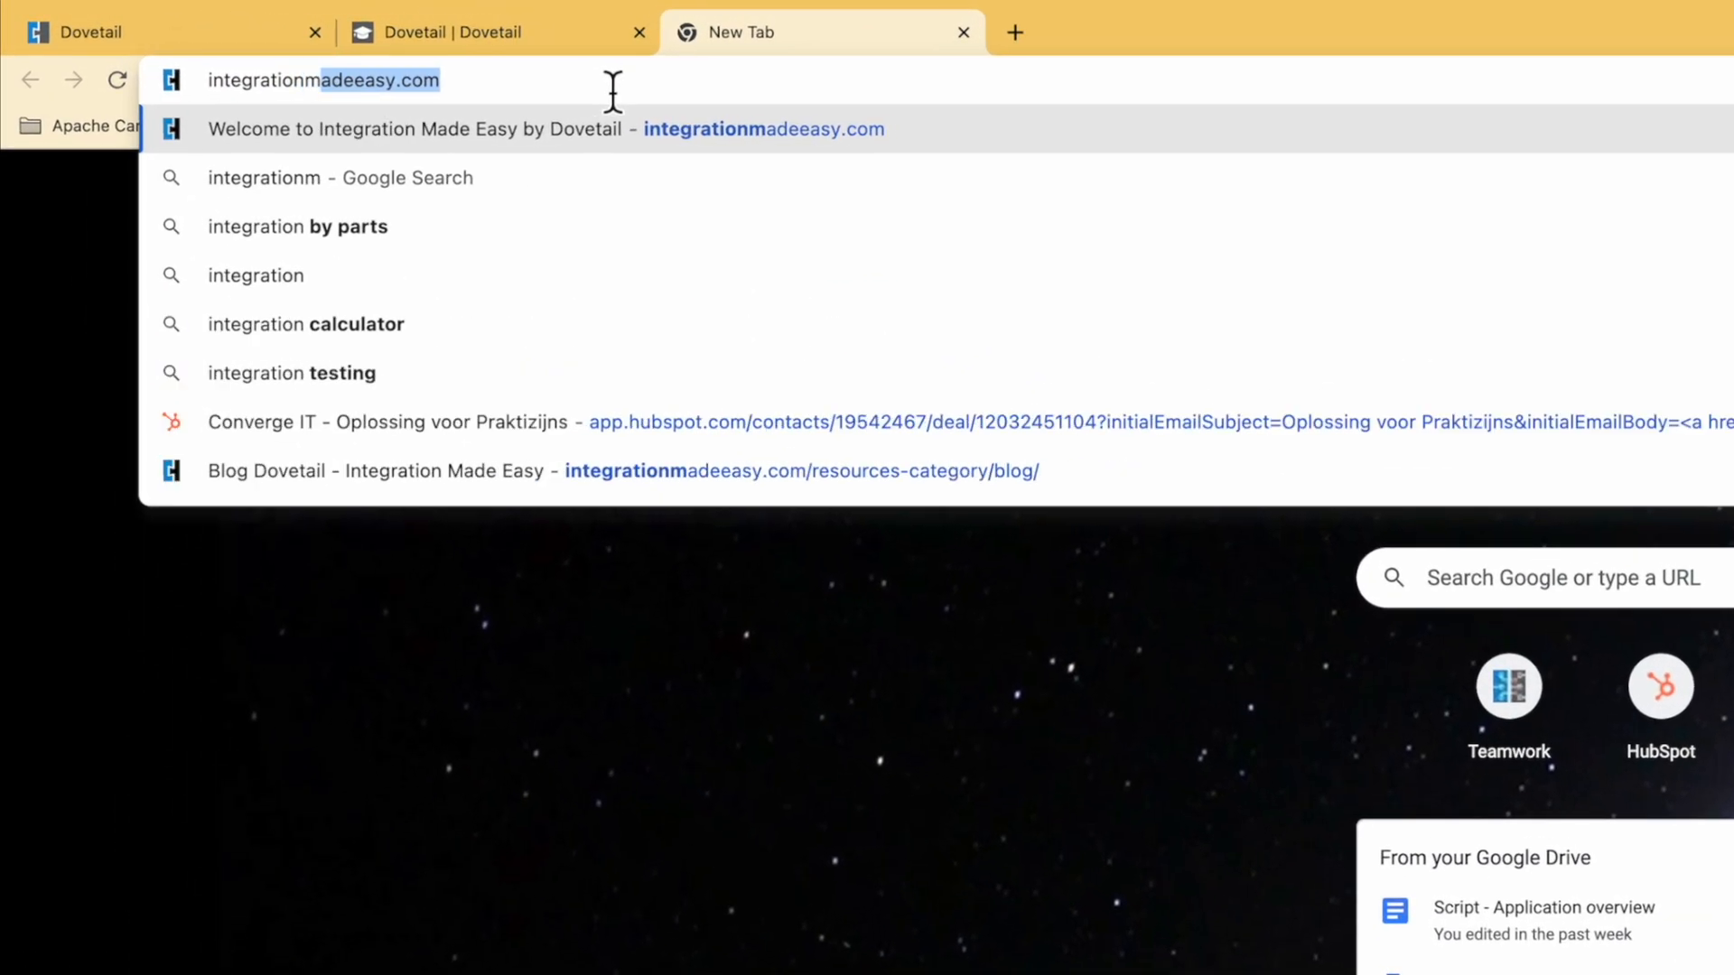
text(adeeasy.)
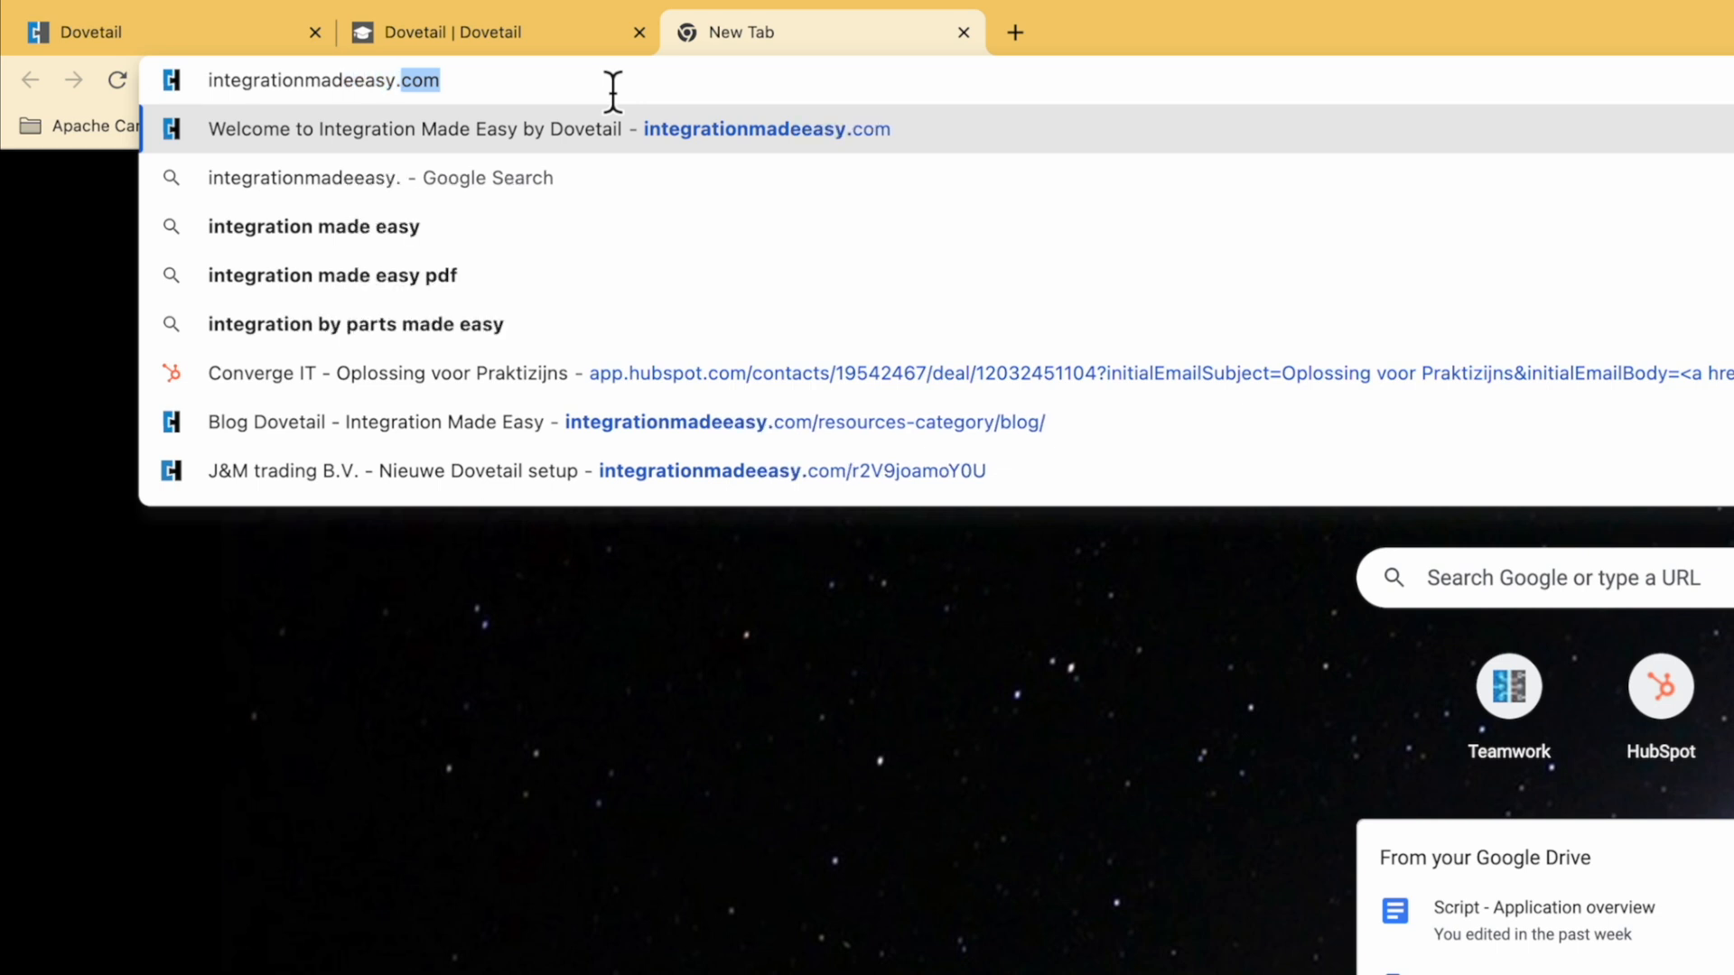
text(com)
key(Return)
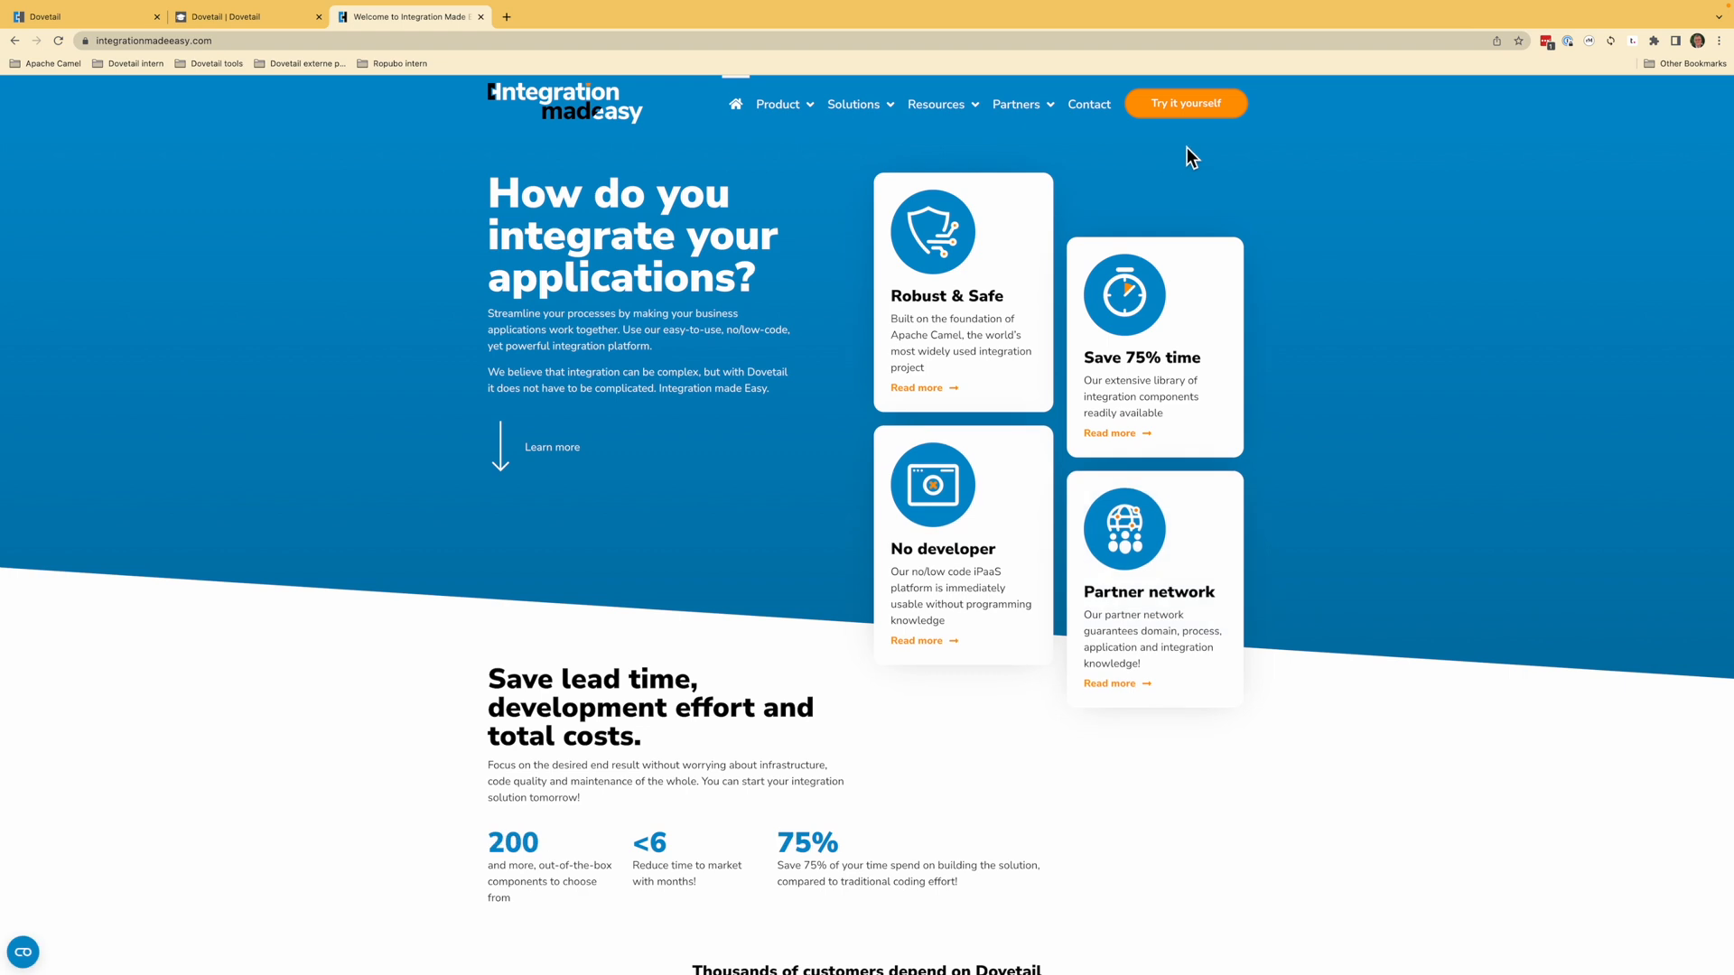
click(1188, 104)
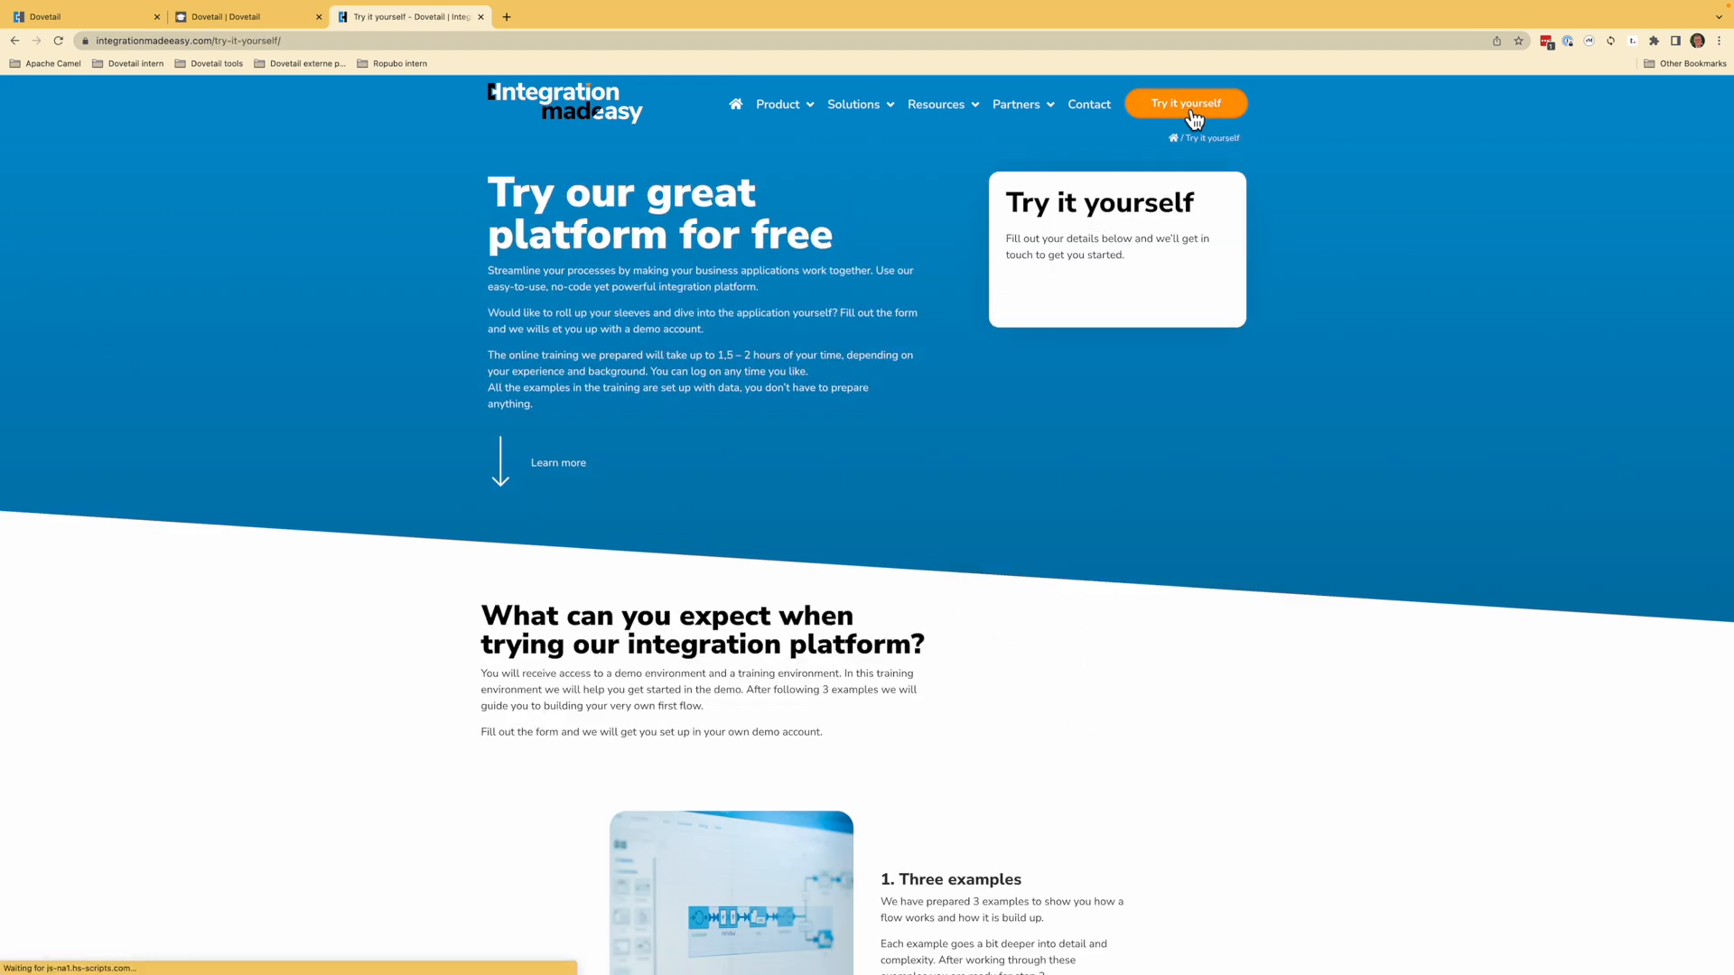